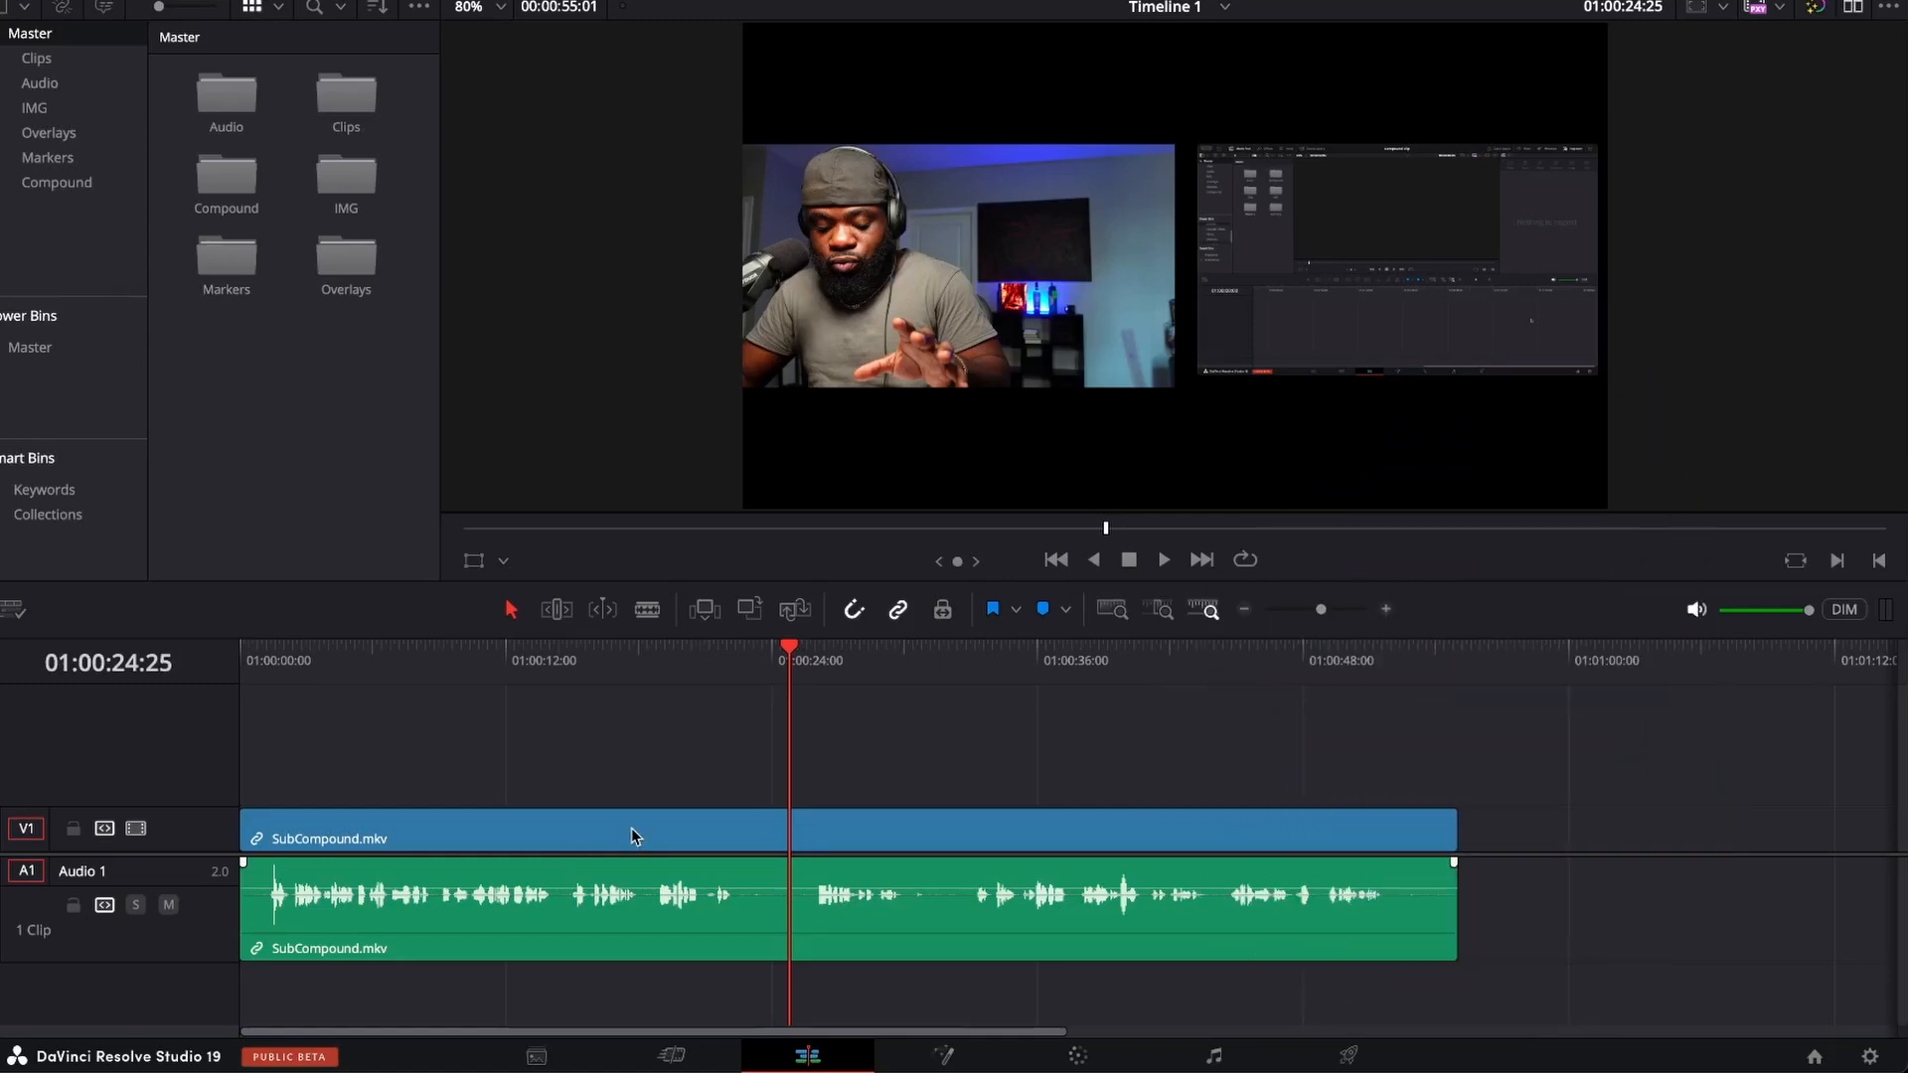
Duplicate the SubCompound.mkv video clip onto a new Video 2 track above it and disable the copy.
scroll(661, 815, "down", 2)
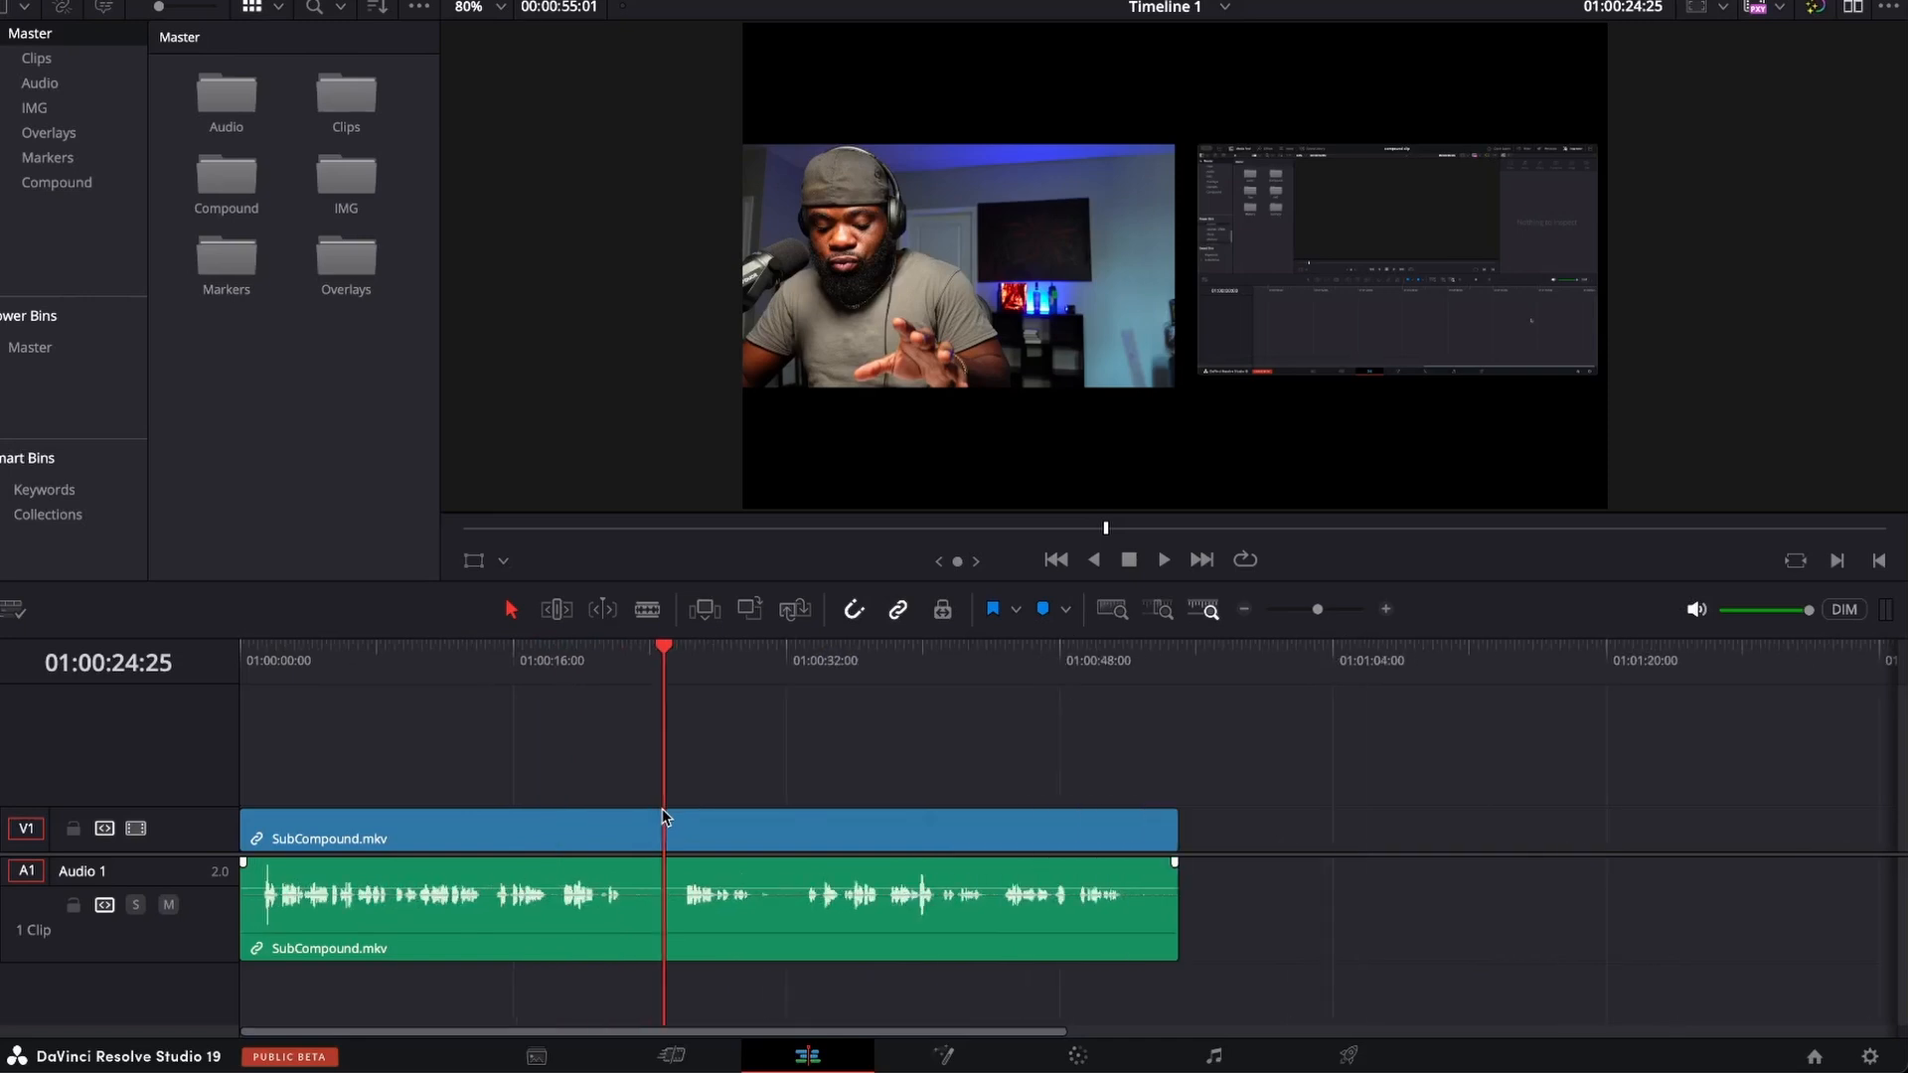
scroll(663, 814, "up", 2)
scroll(664, 815, "down", 3)
scroll(651, 822, "up", 1)
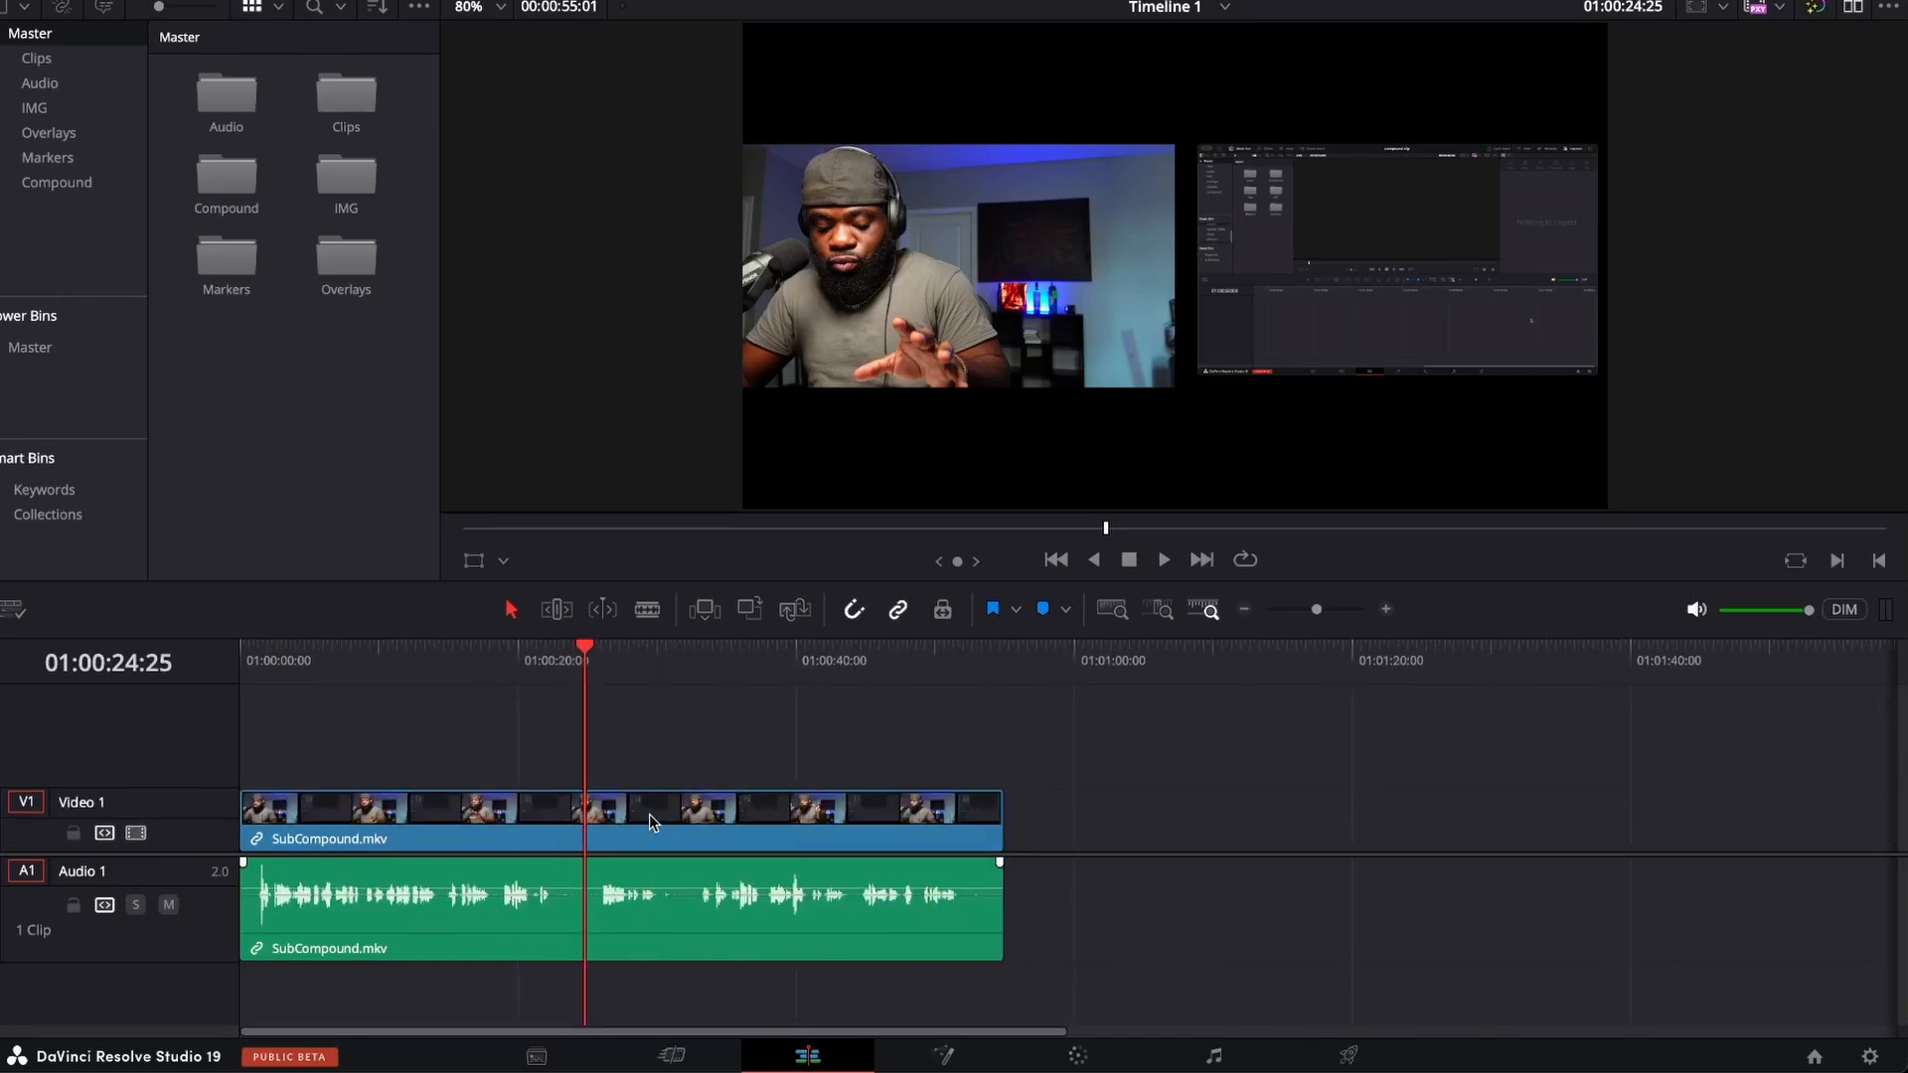
left_click(500, 823)
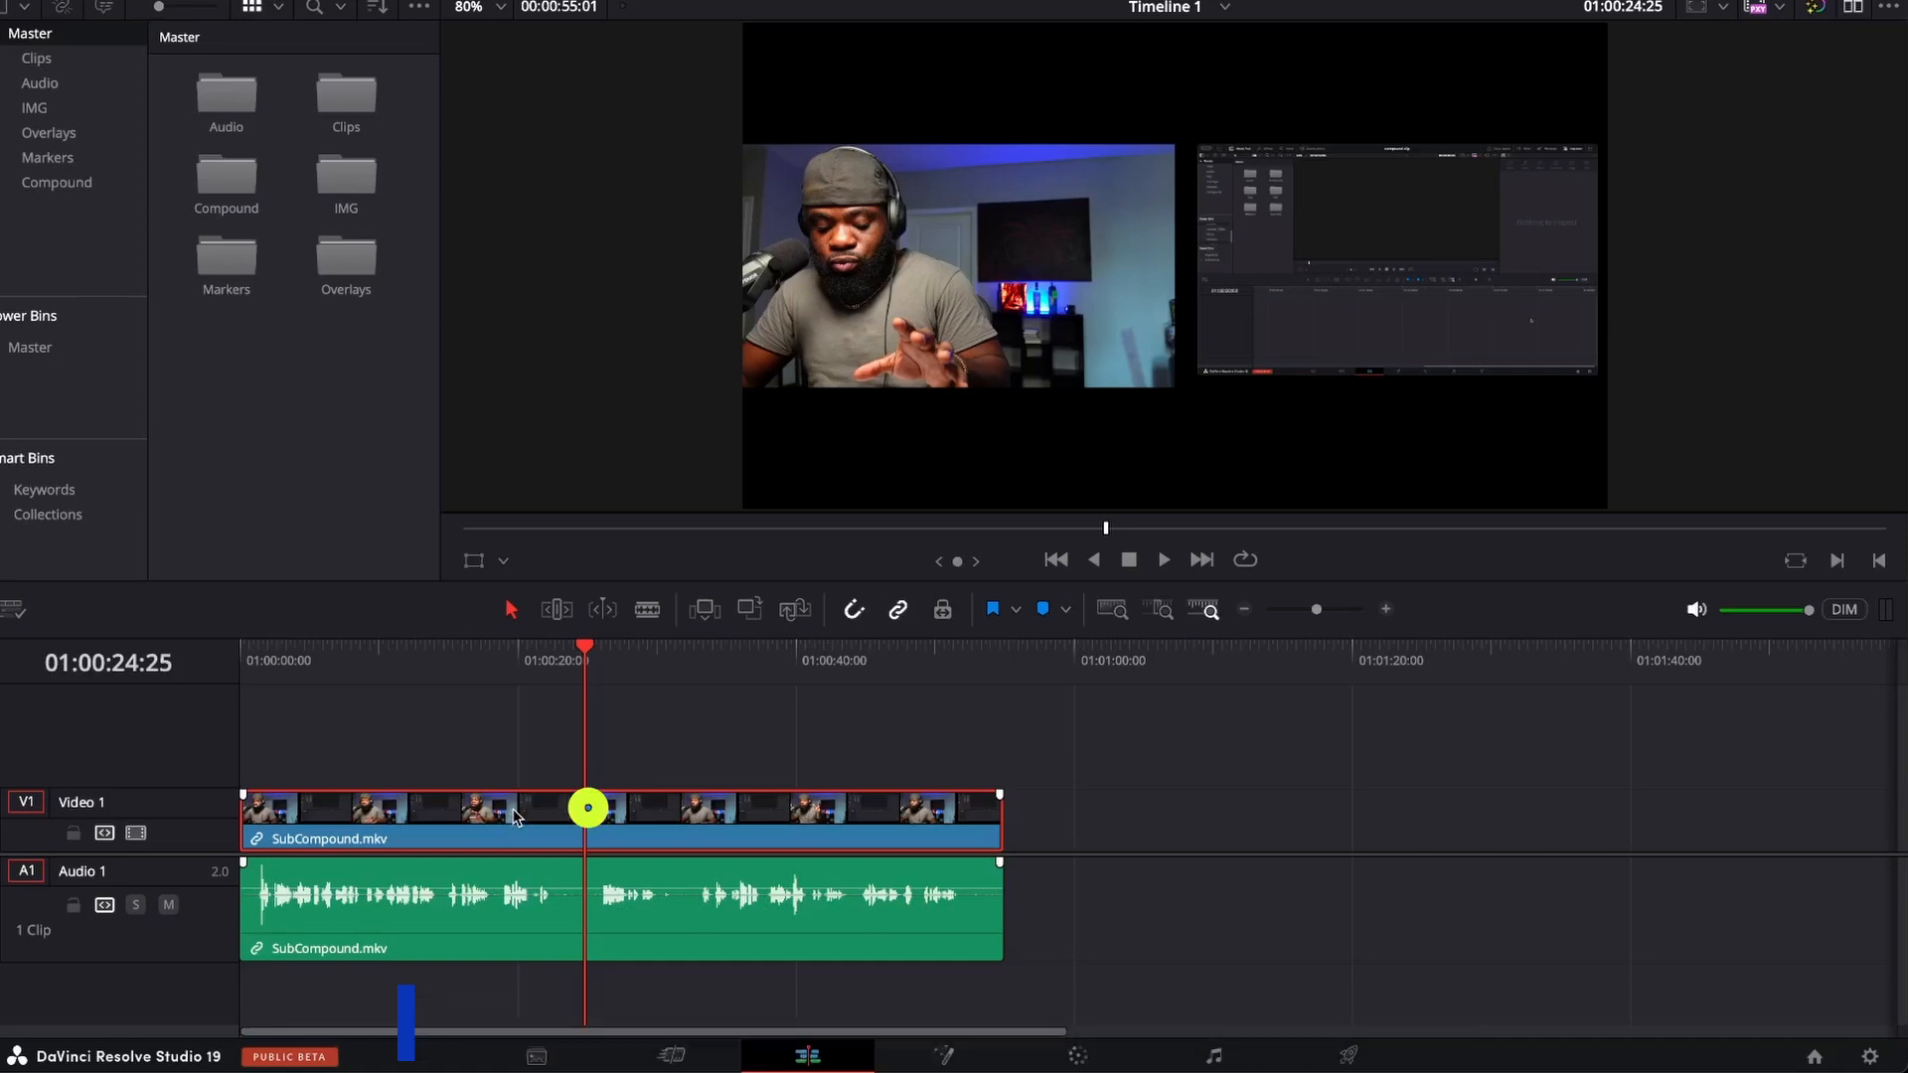
left_click_drag(513, 820, 516, 787)
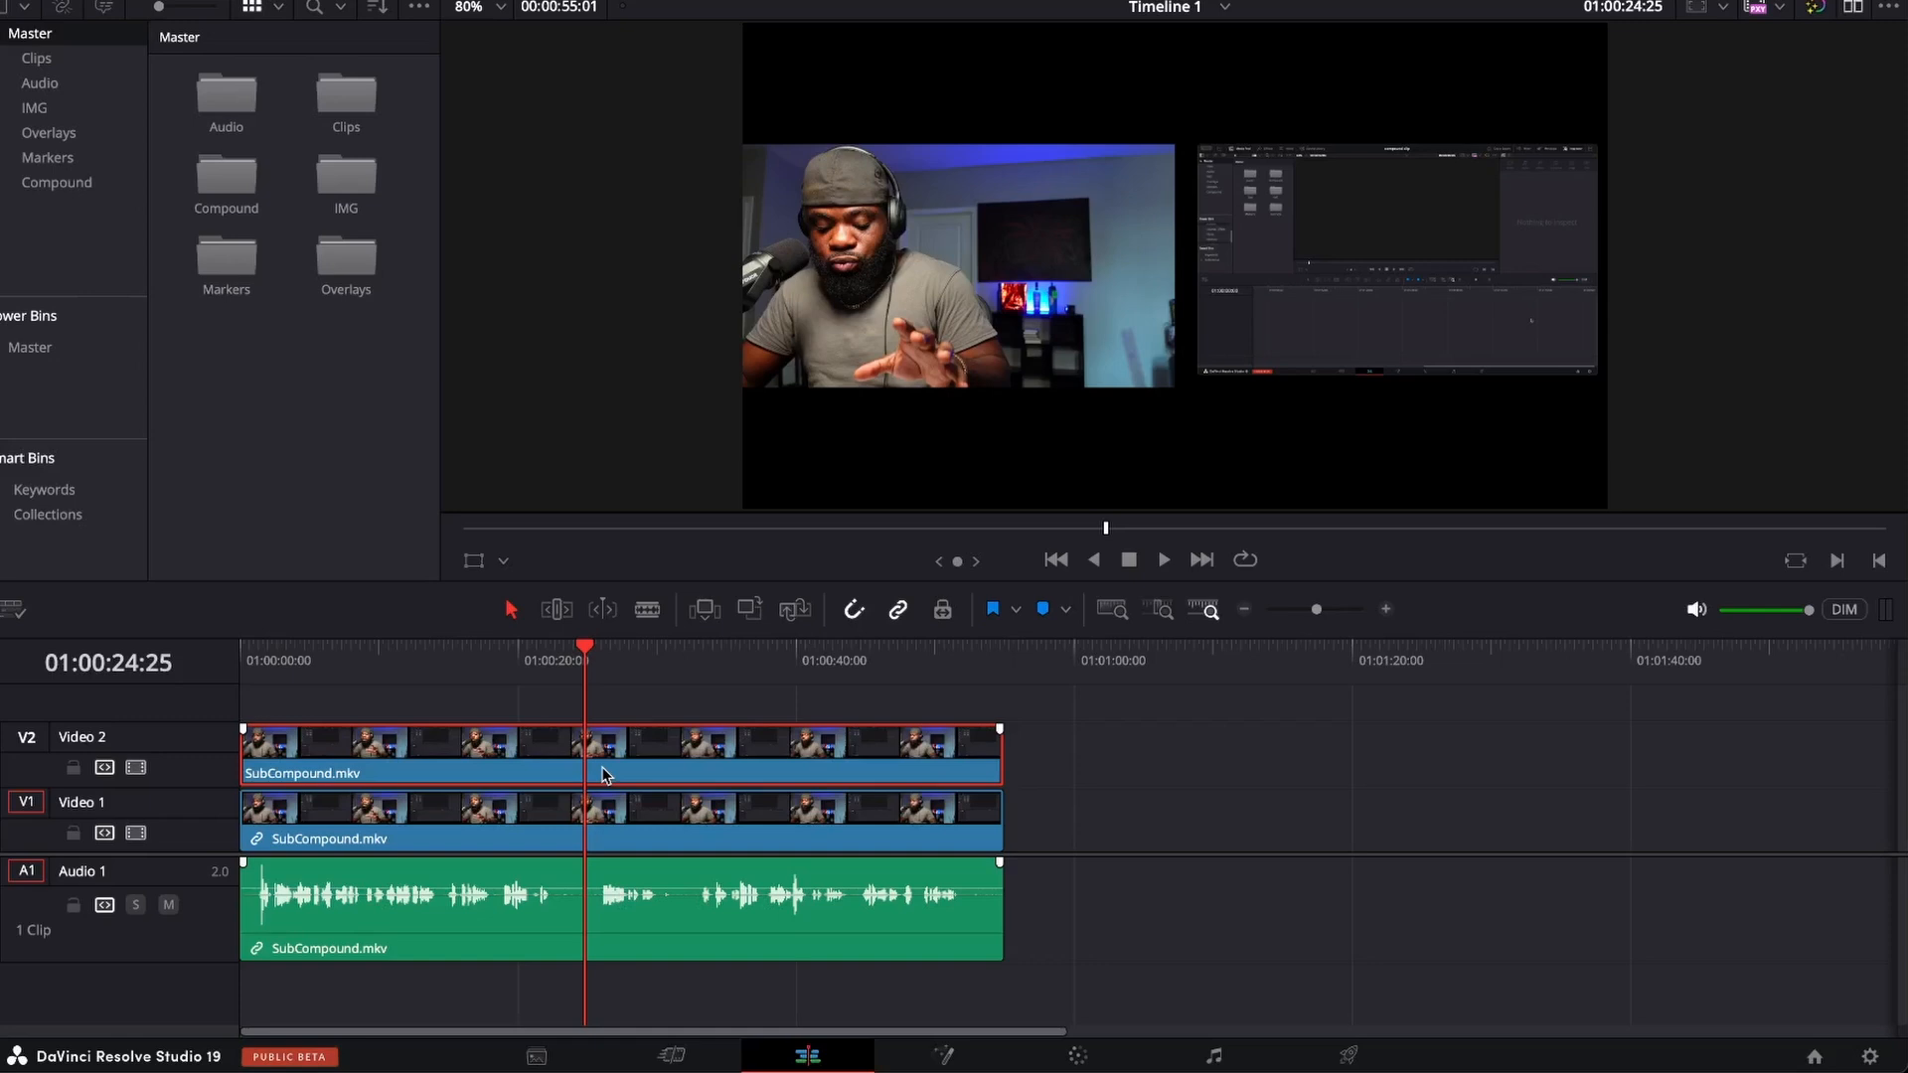
key("d")
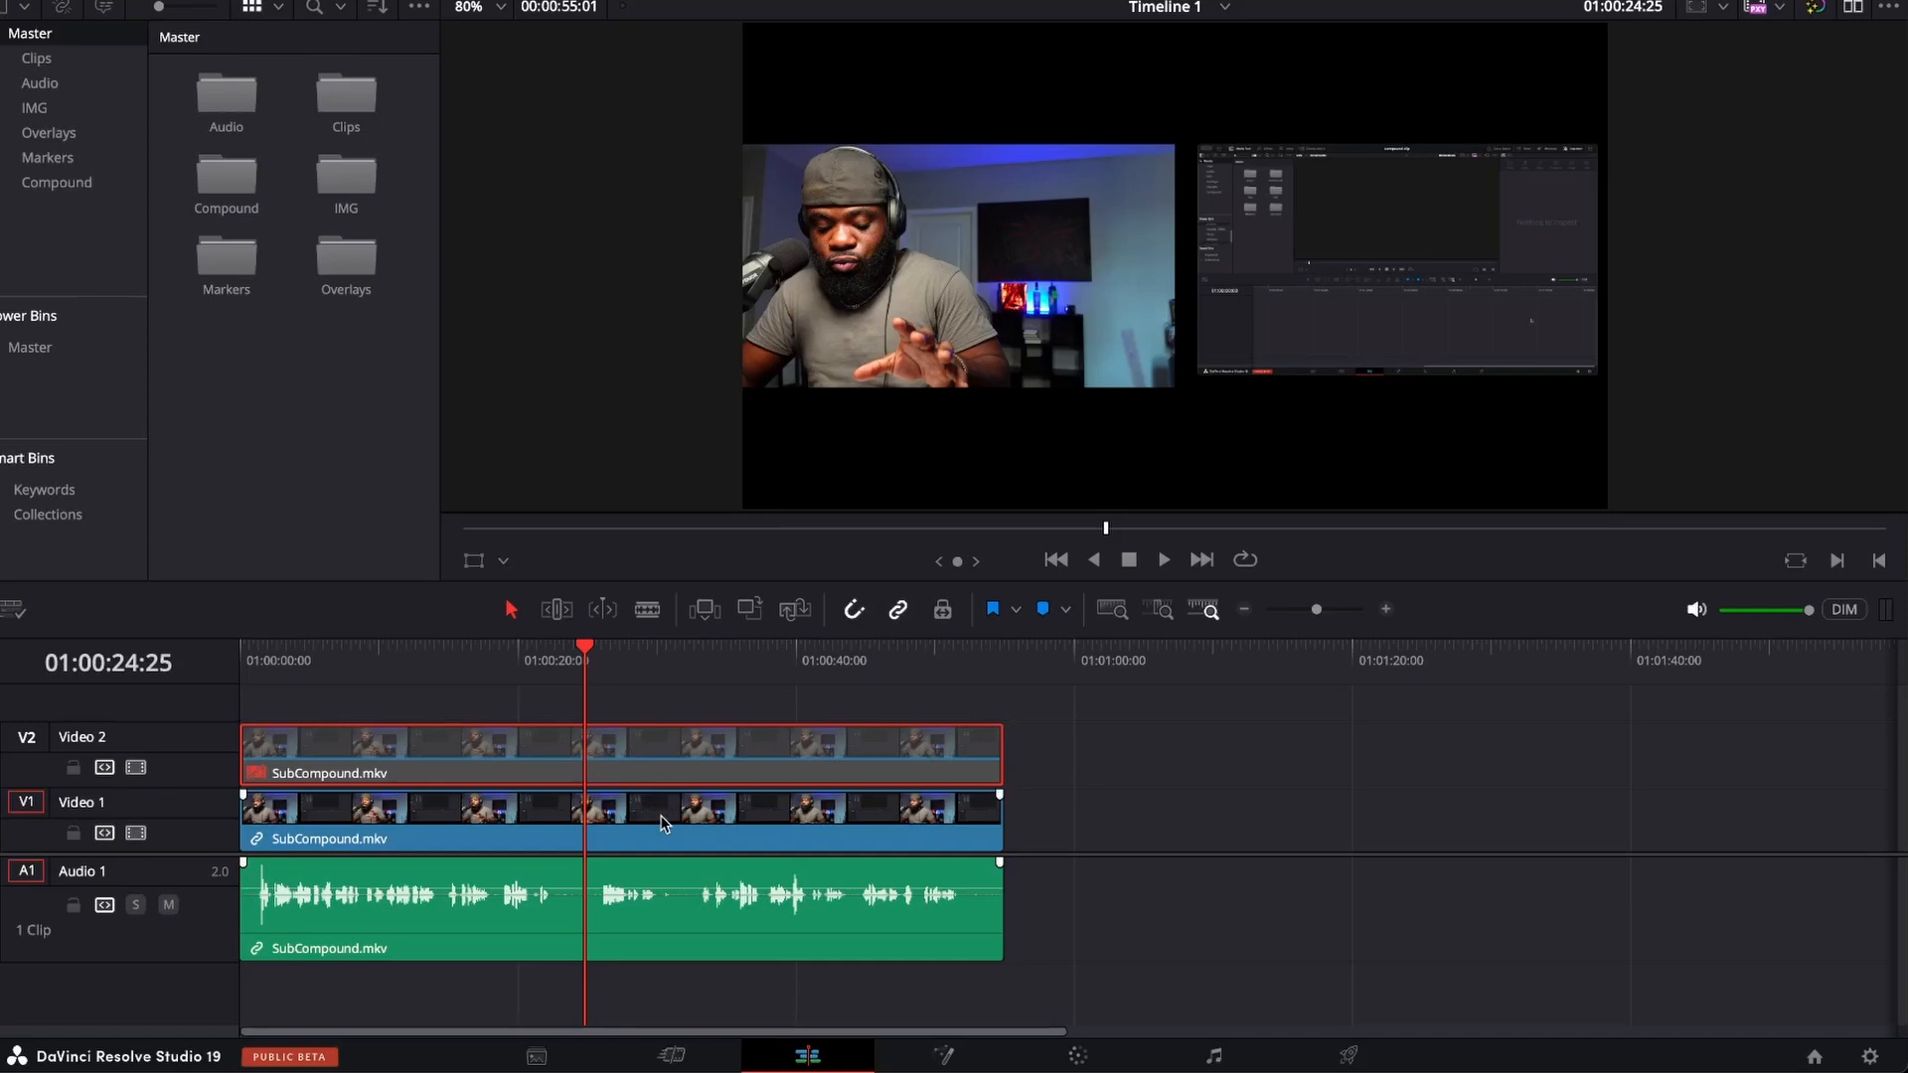
Set the zoom of the Video 1 clip to 2.1 on both axes.
left_click(586, 805)
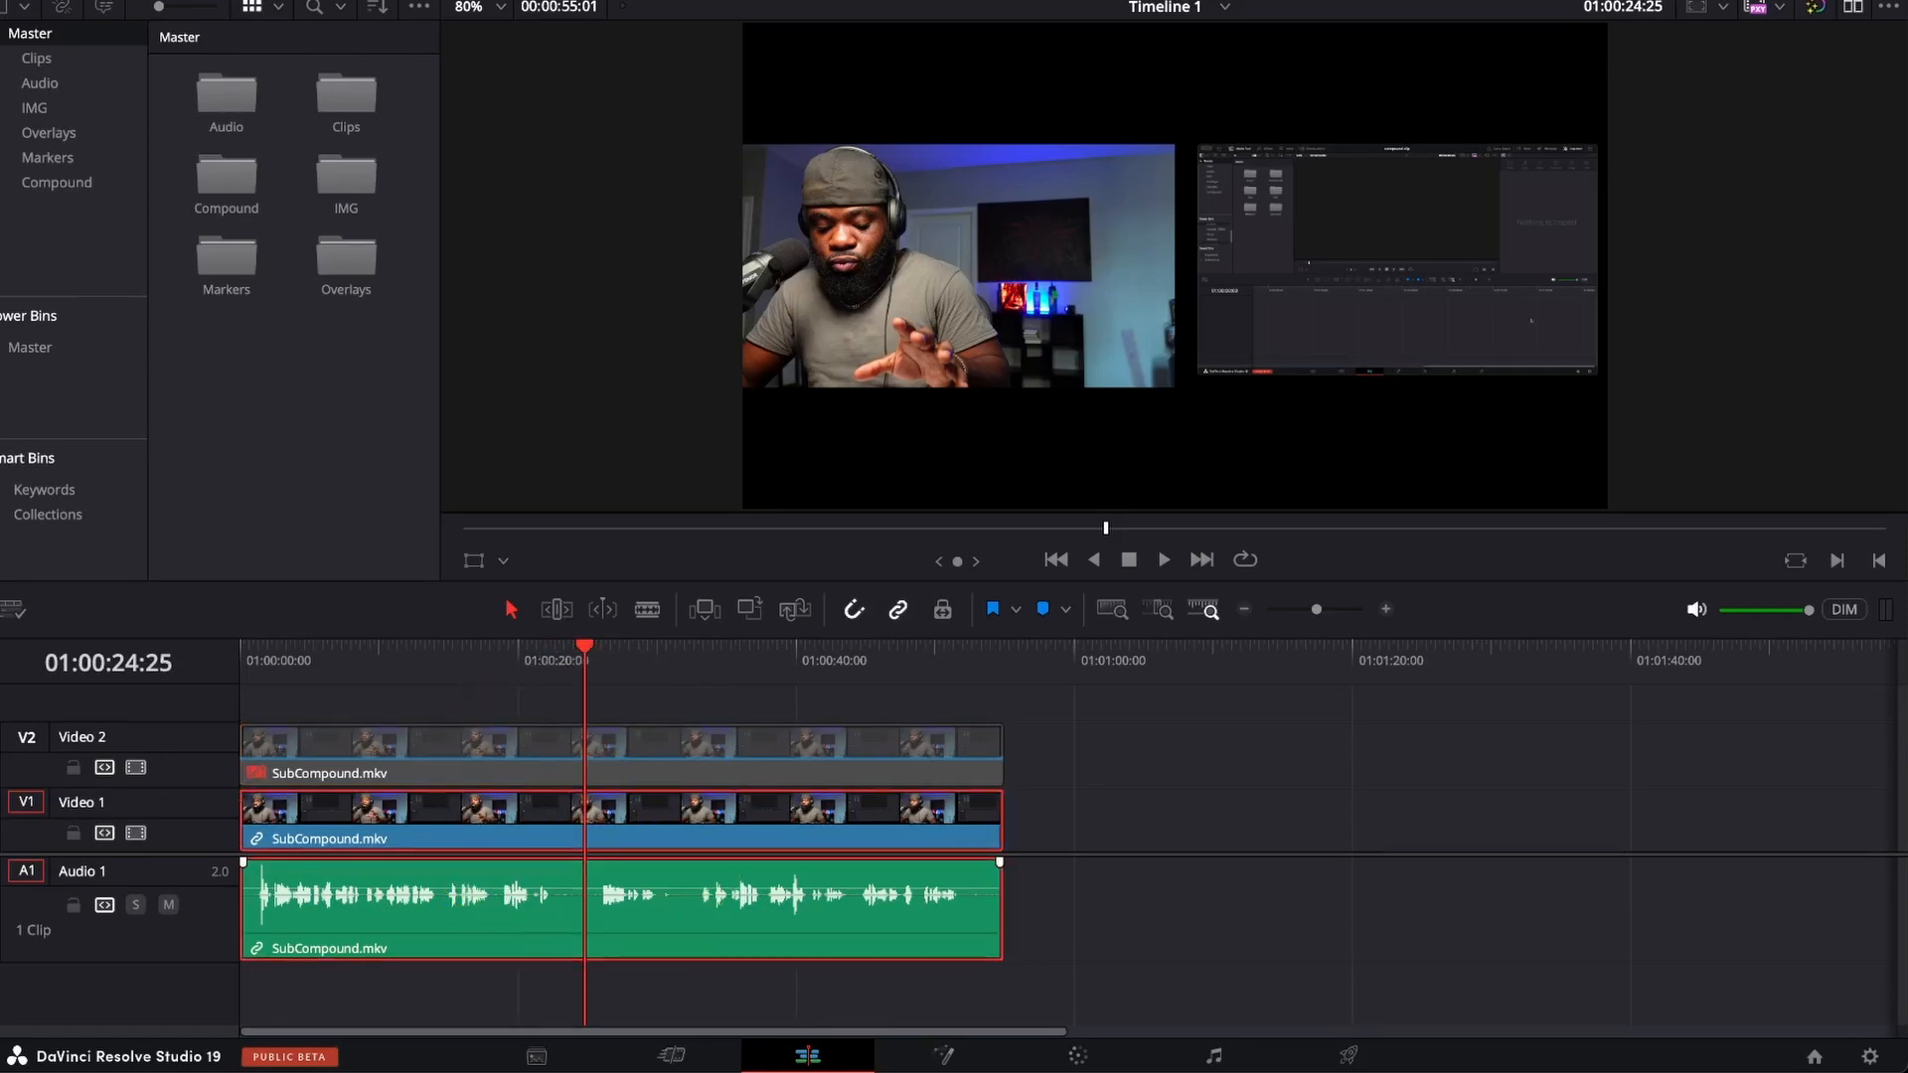
key("ctrl+9")
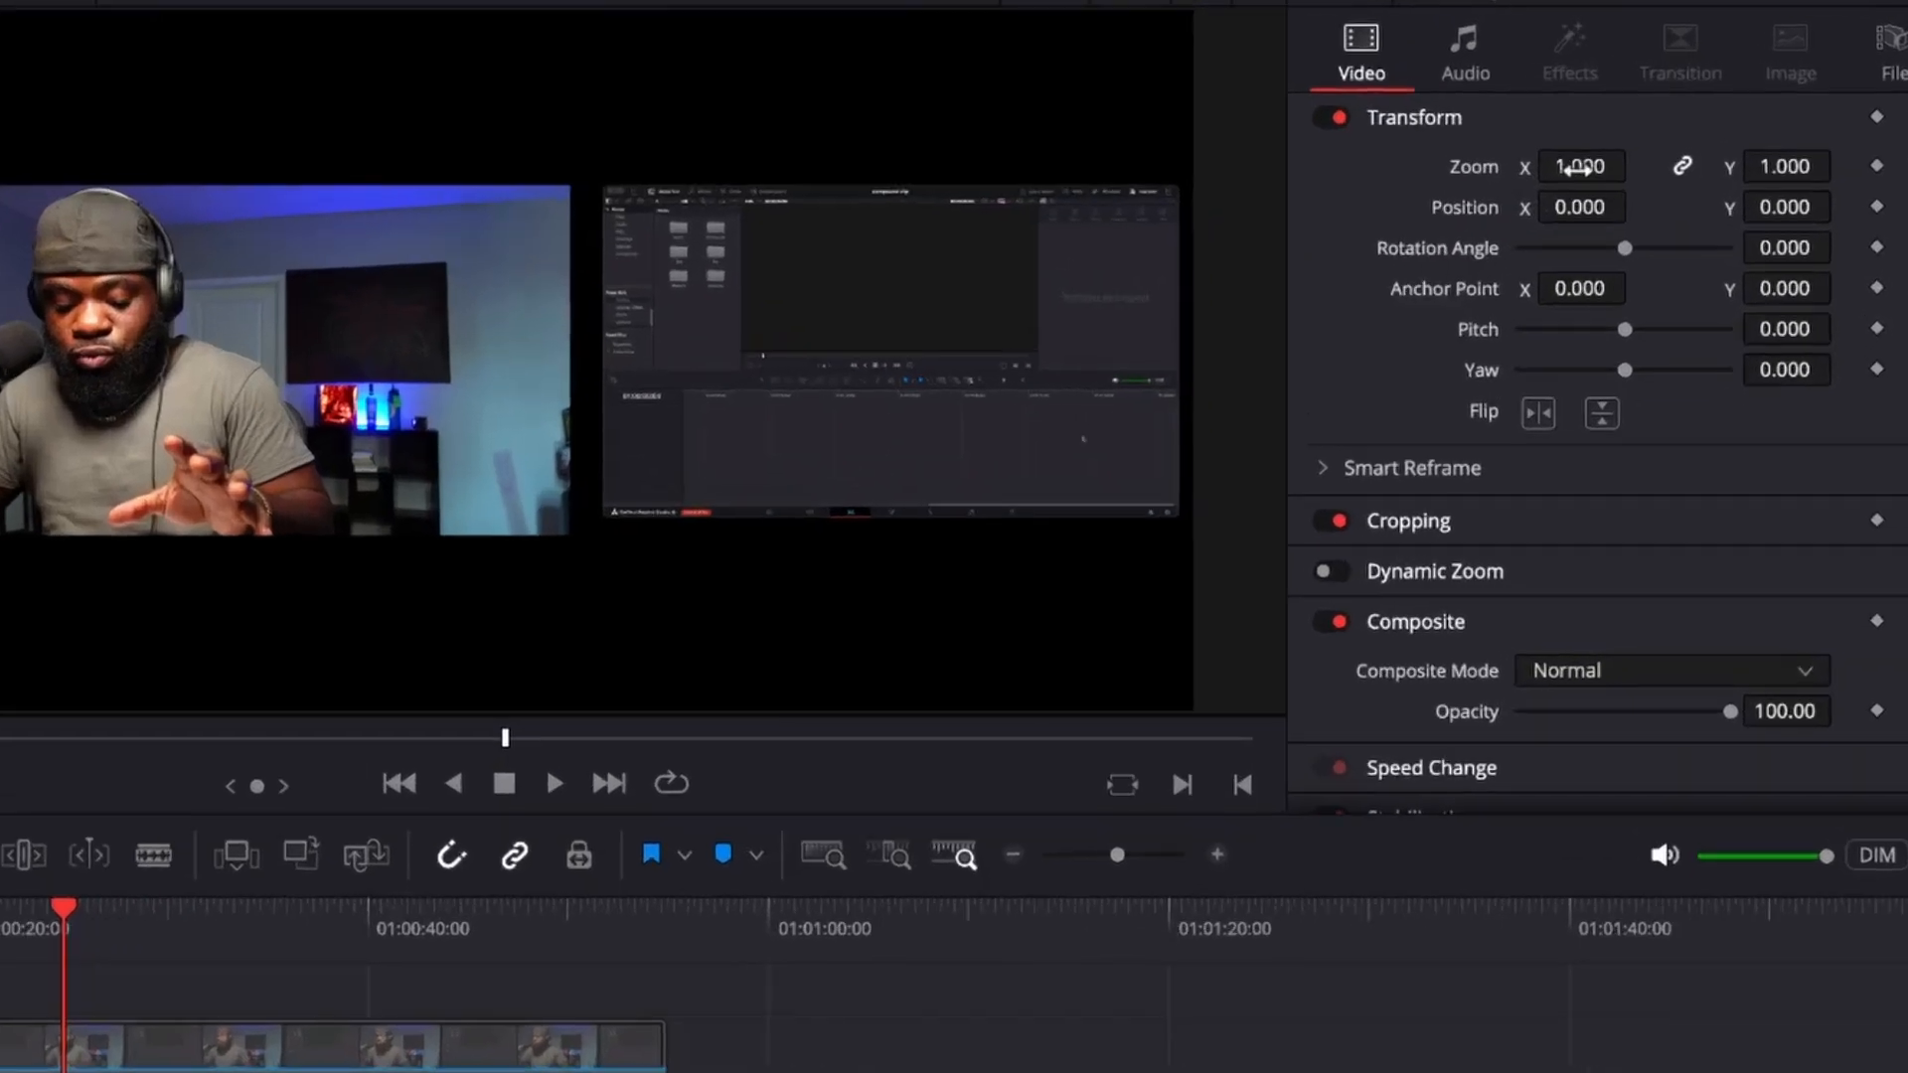
left_click(1637, 131)
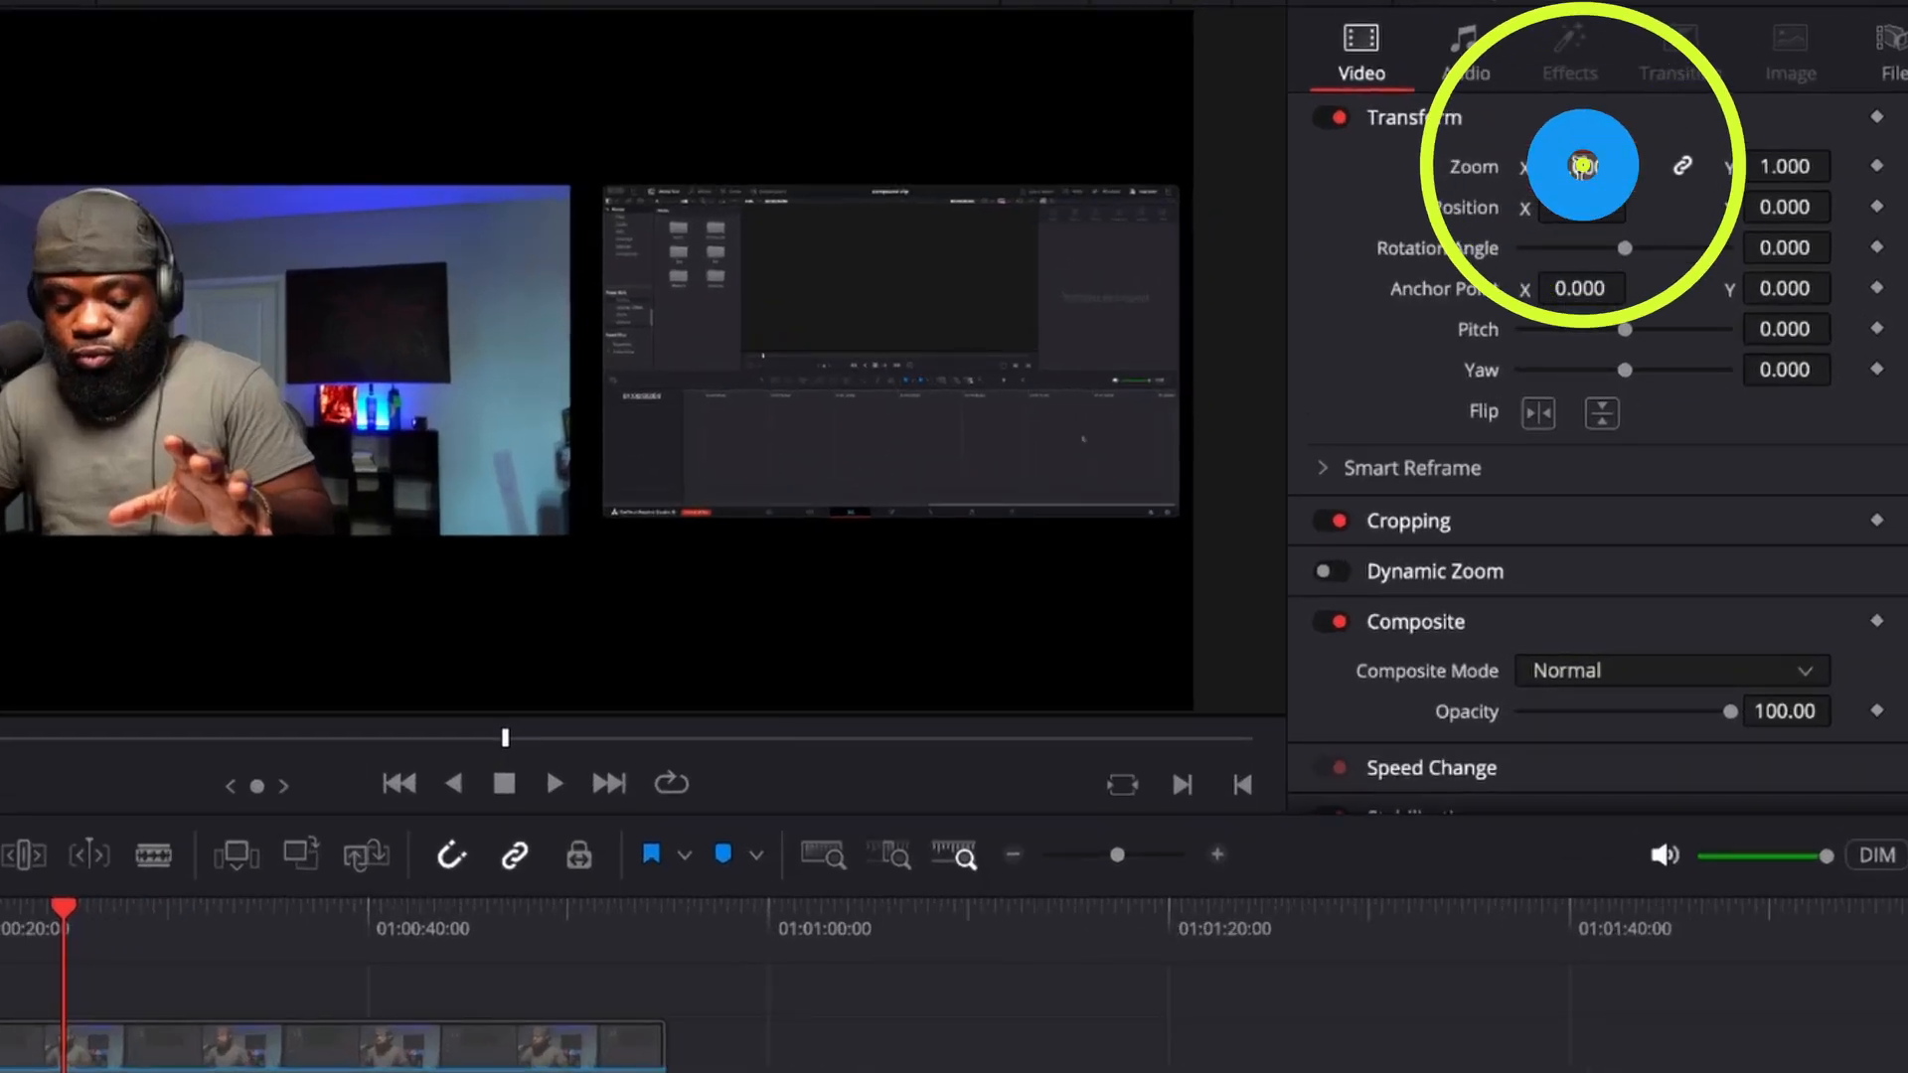
key("BackSpace")
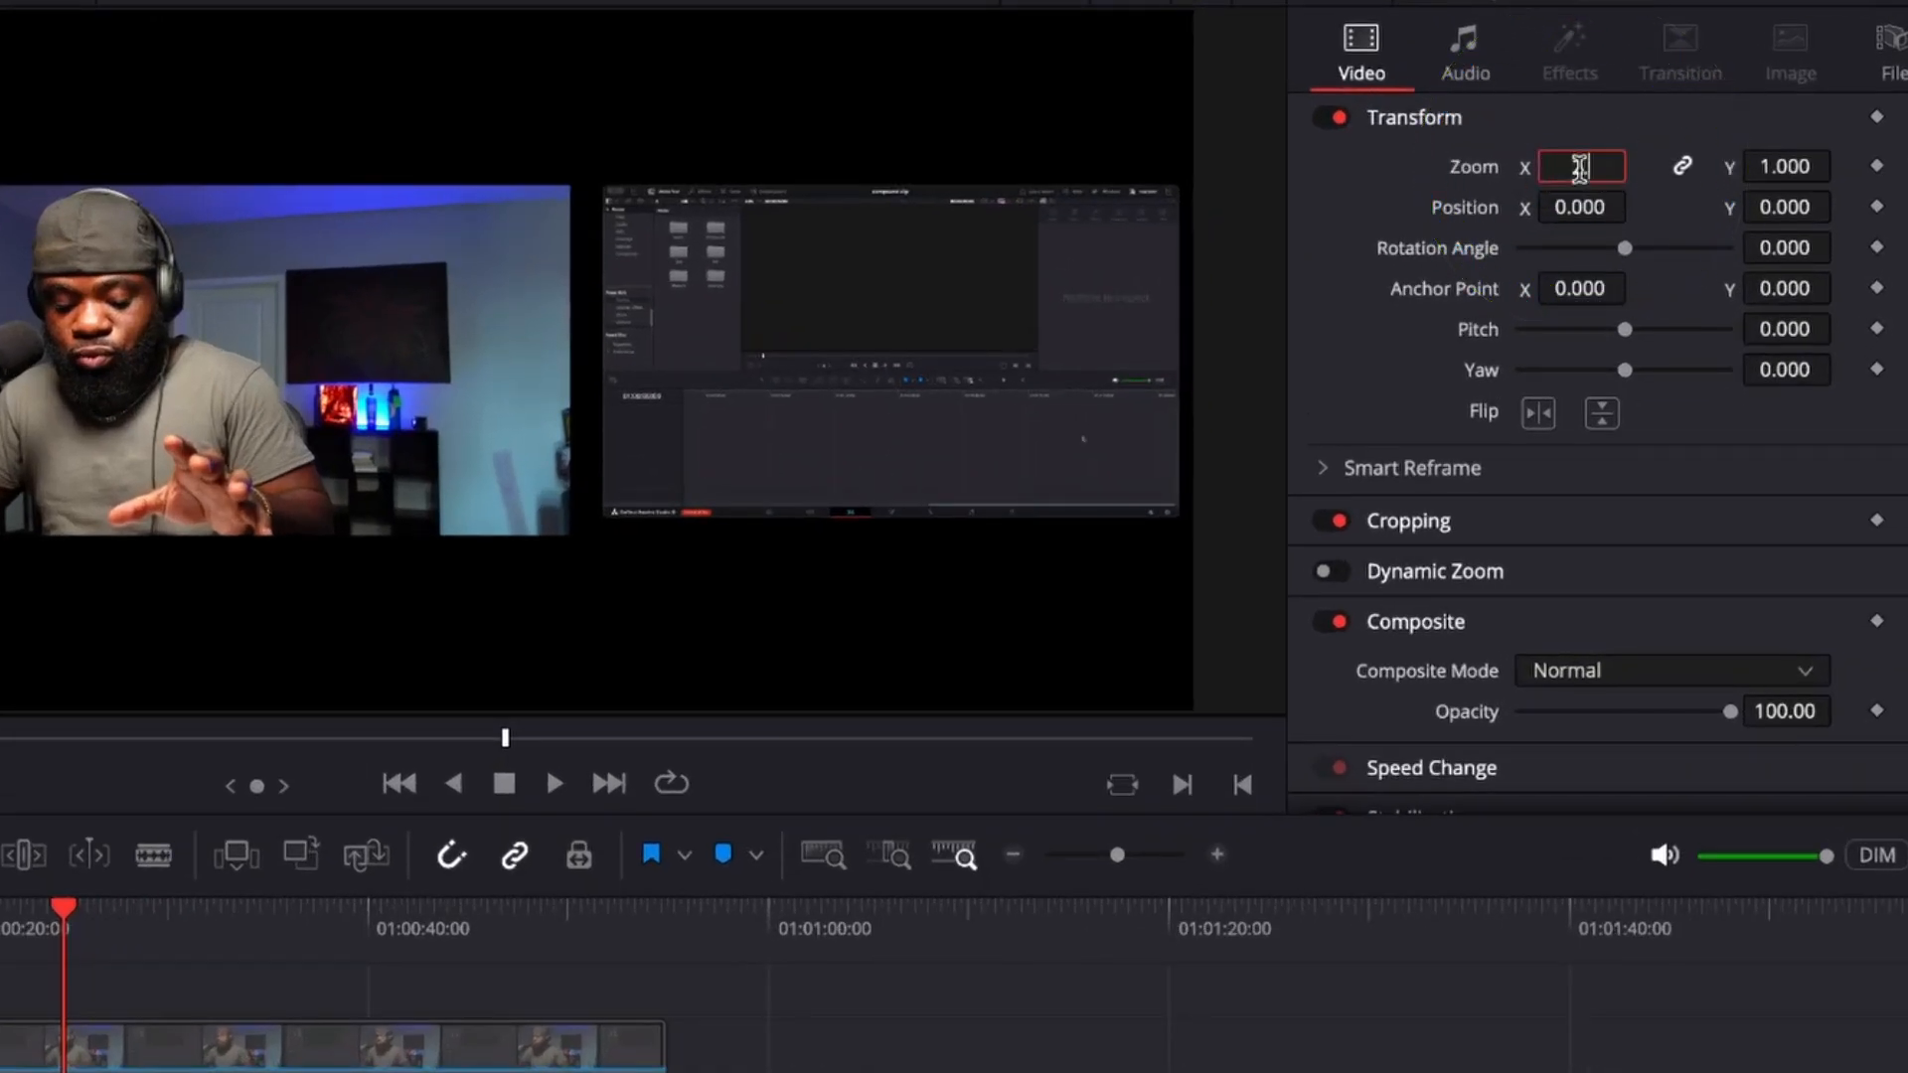
type("2.1")
key("Return")
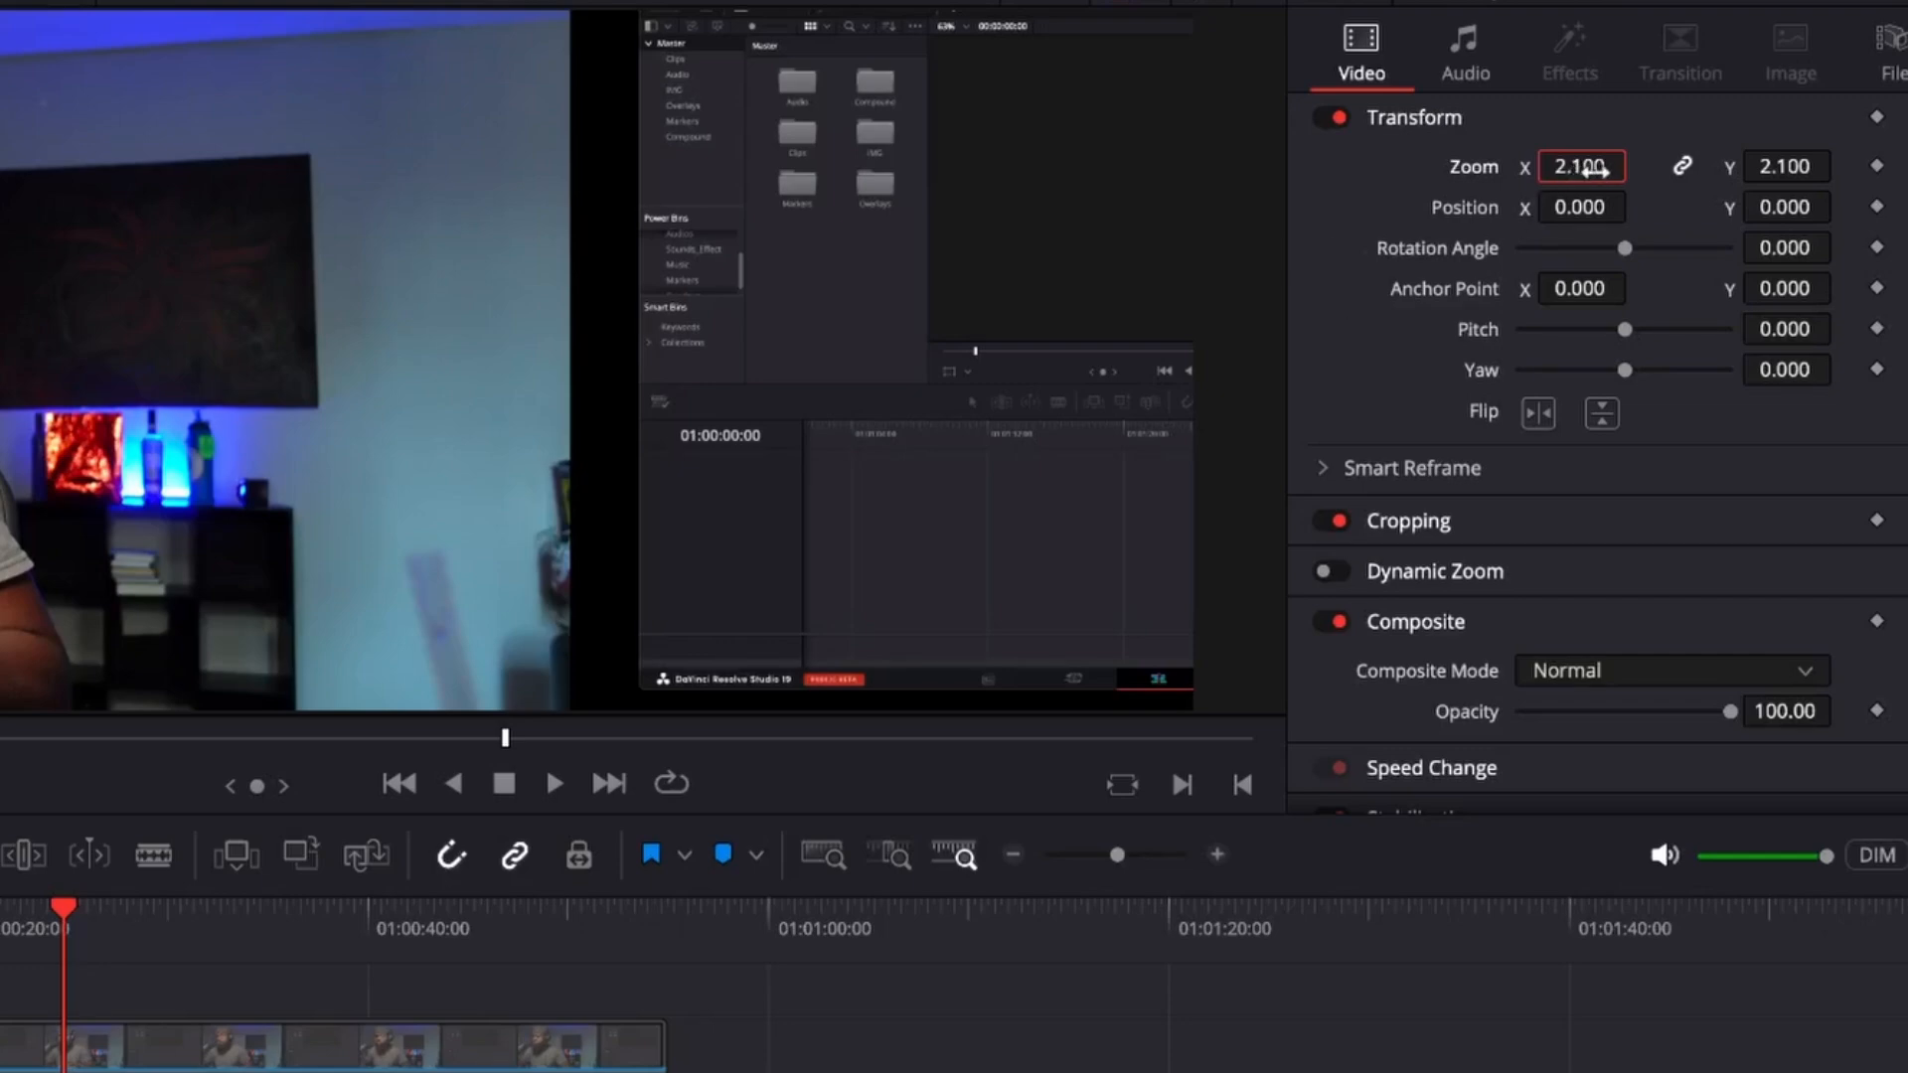
Reframe the Video 1 clip on the screen recording with zoom 2.190, position X -1091 and position Y -24.
left_click_drag(1579, 166, 1637, 164)
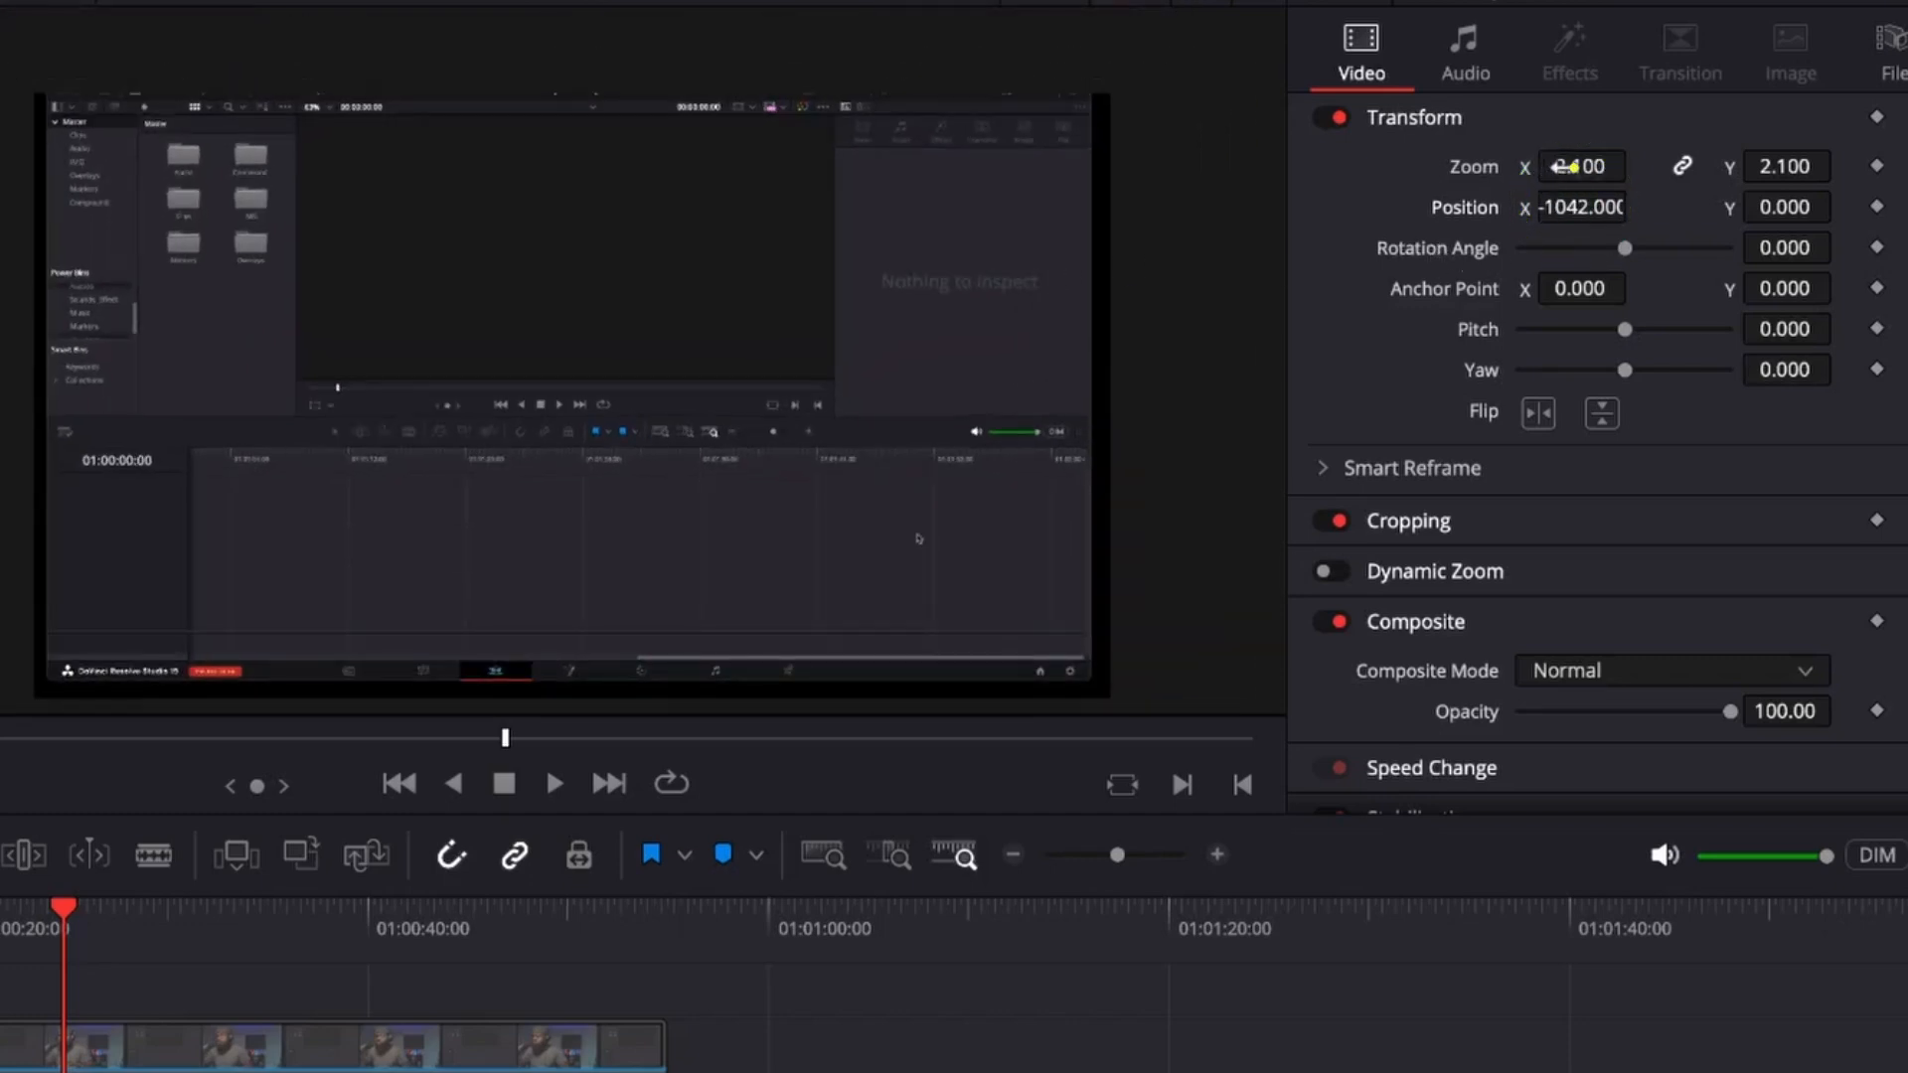
left_click_drag(1574, 167, 1557, 207)
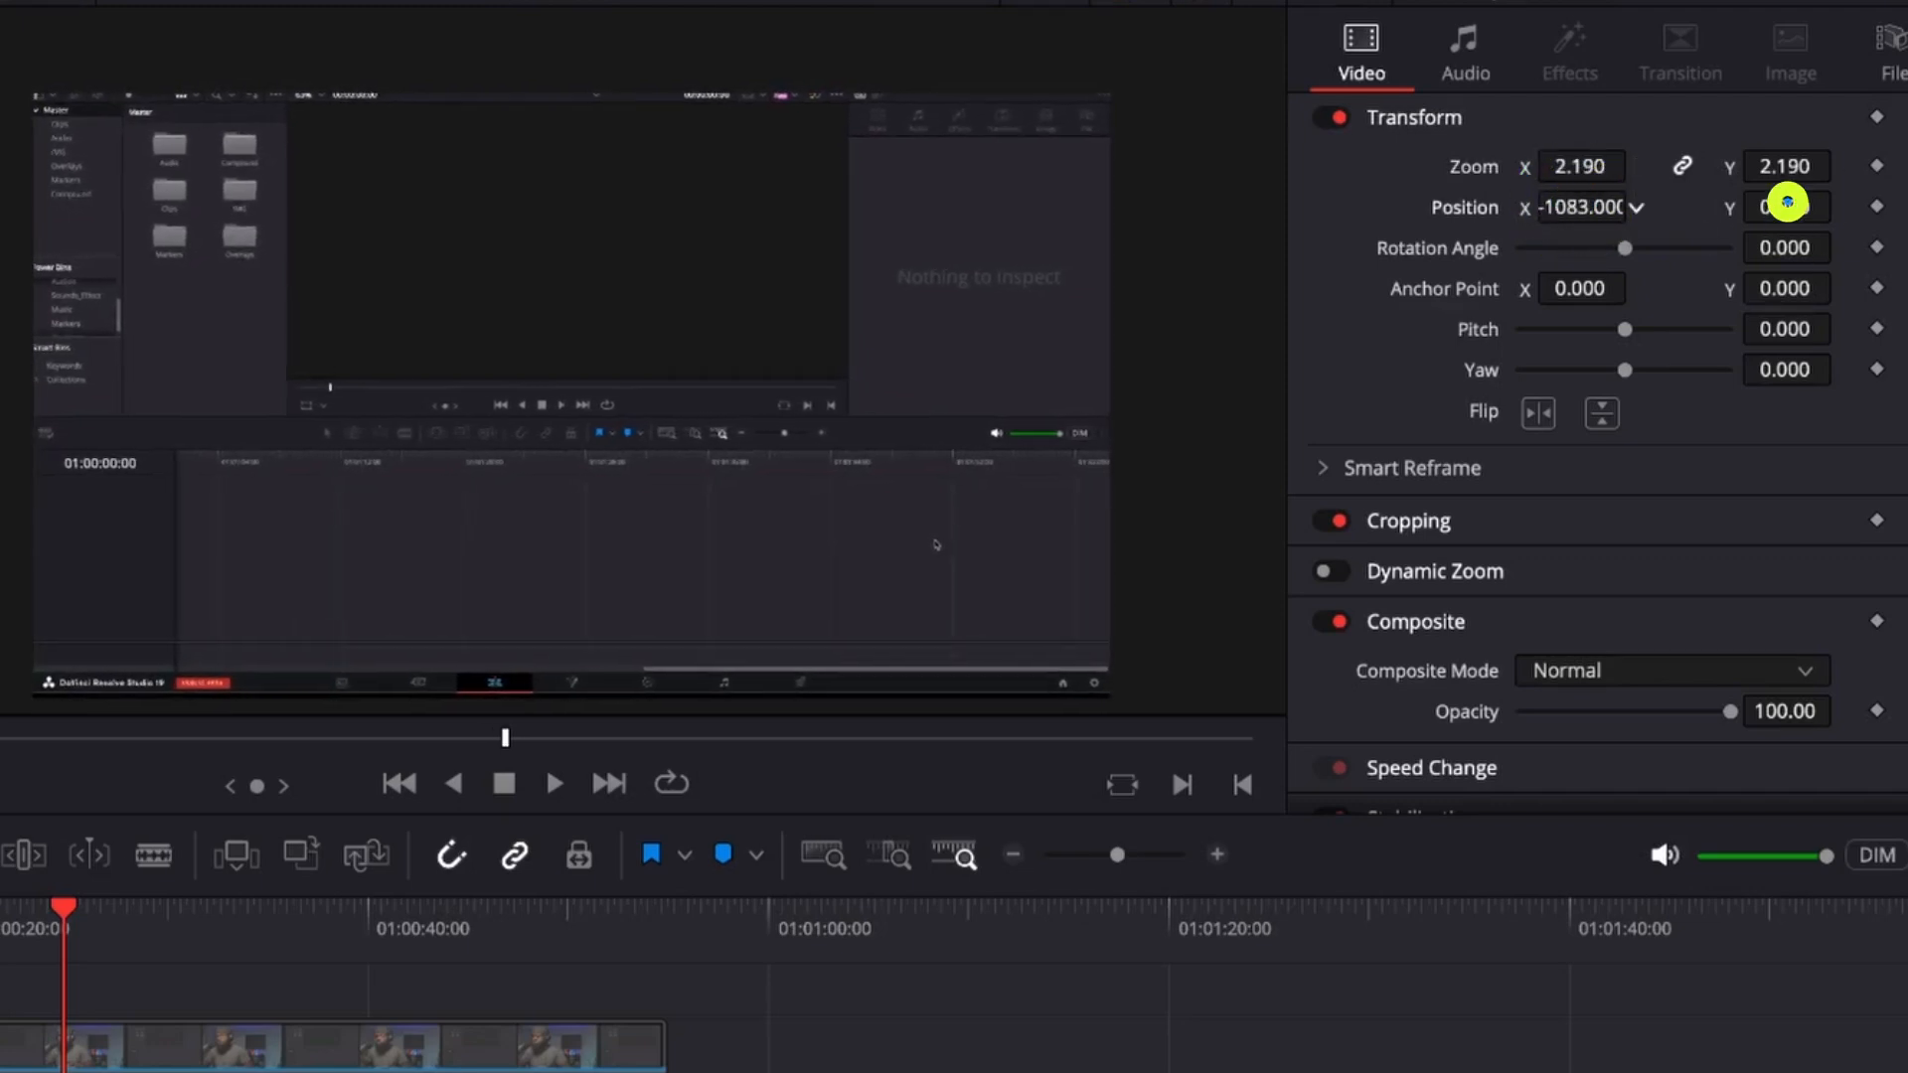
left_click_drag(1786, 202, 1756, 206)
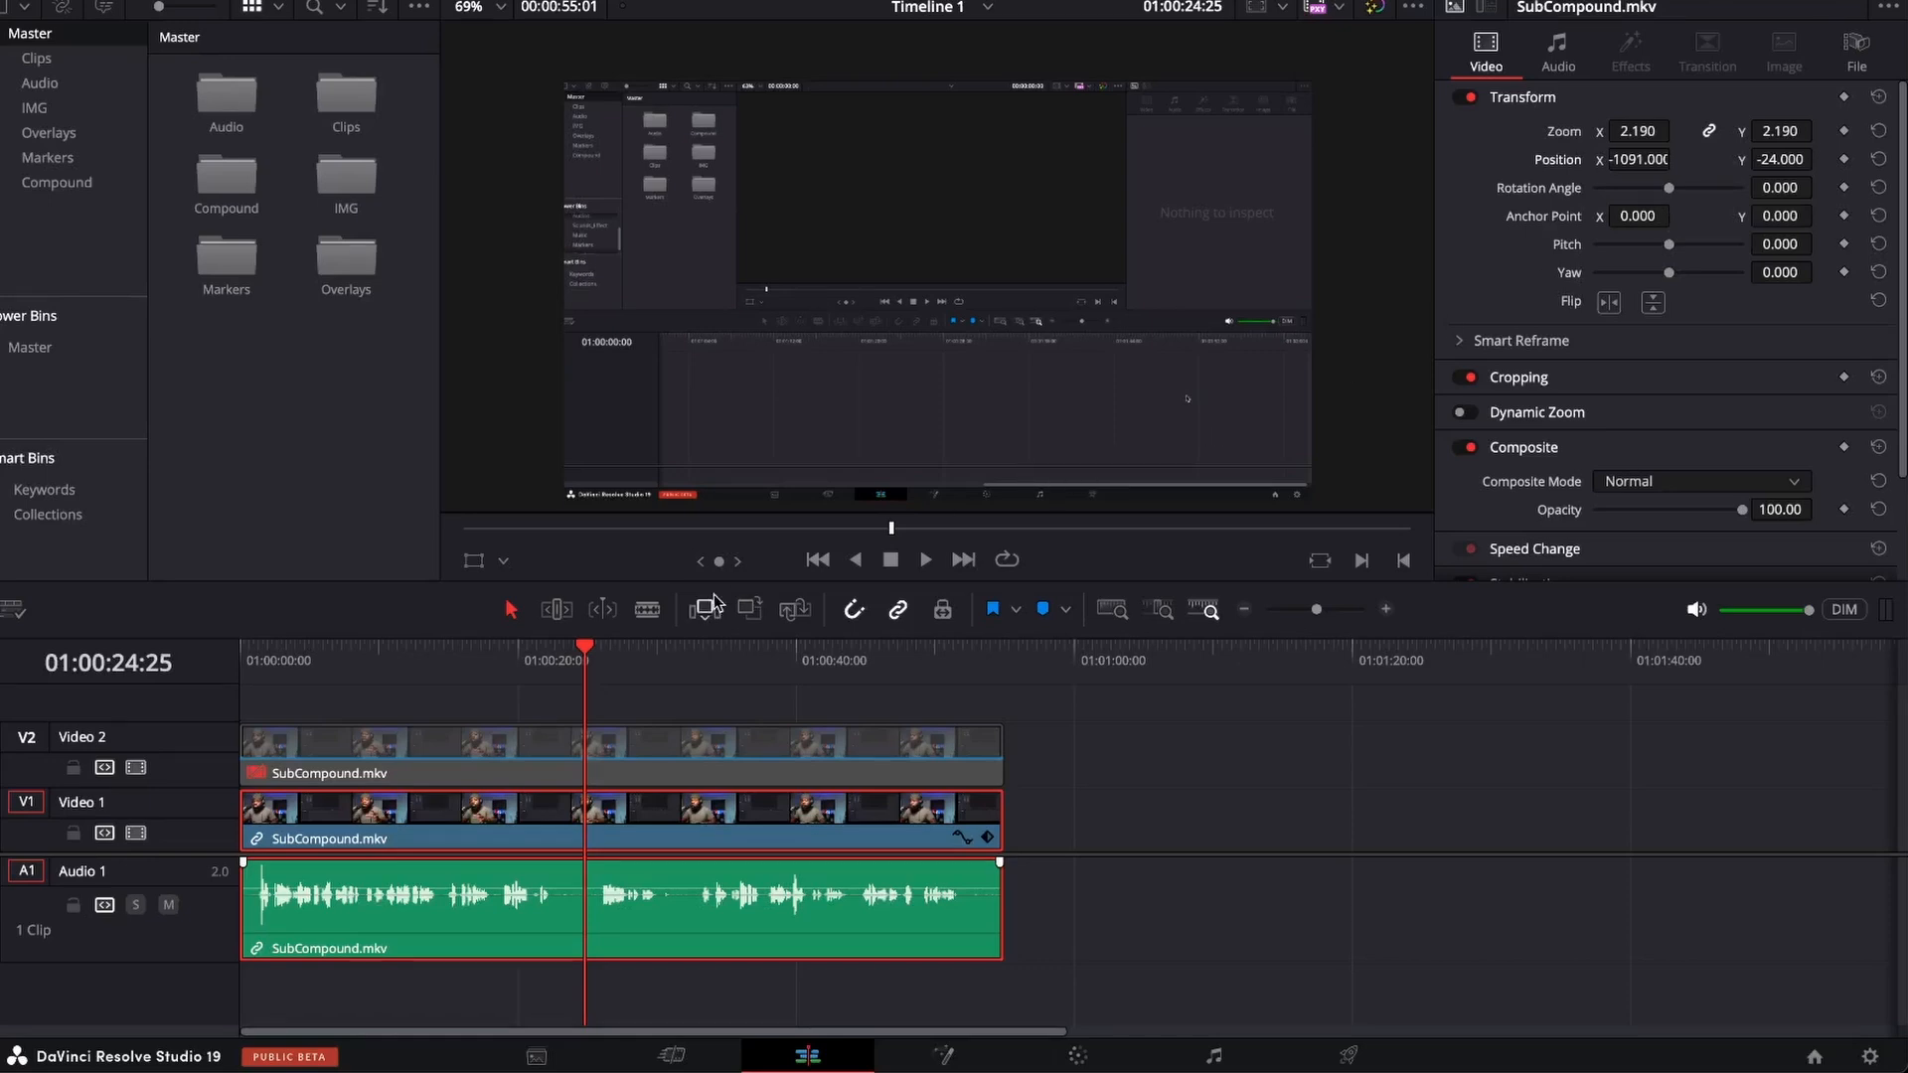
Enable the duplicated clip on Video 2 again.
left_click(714, 768)
left_click(591, 745)
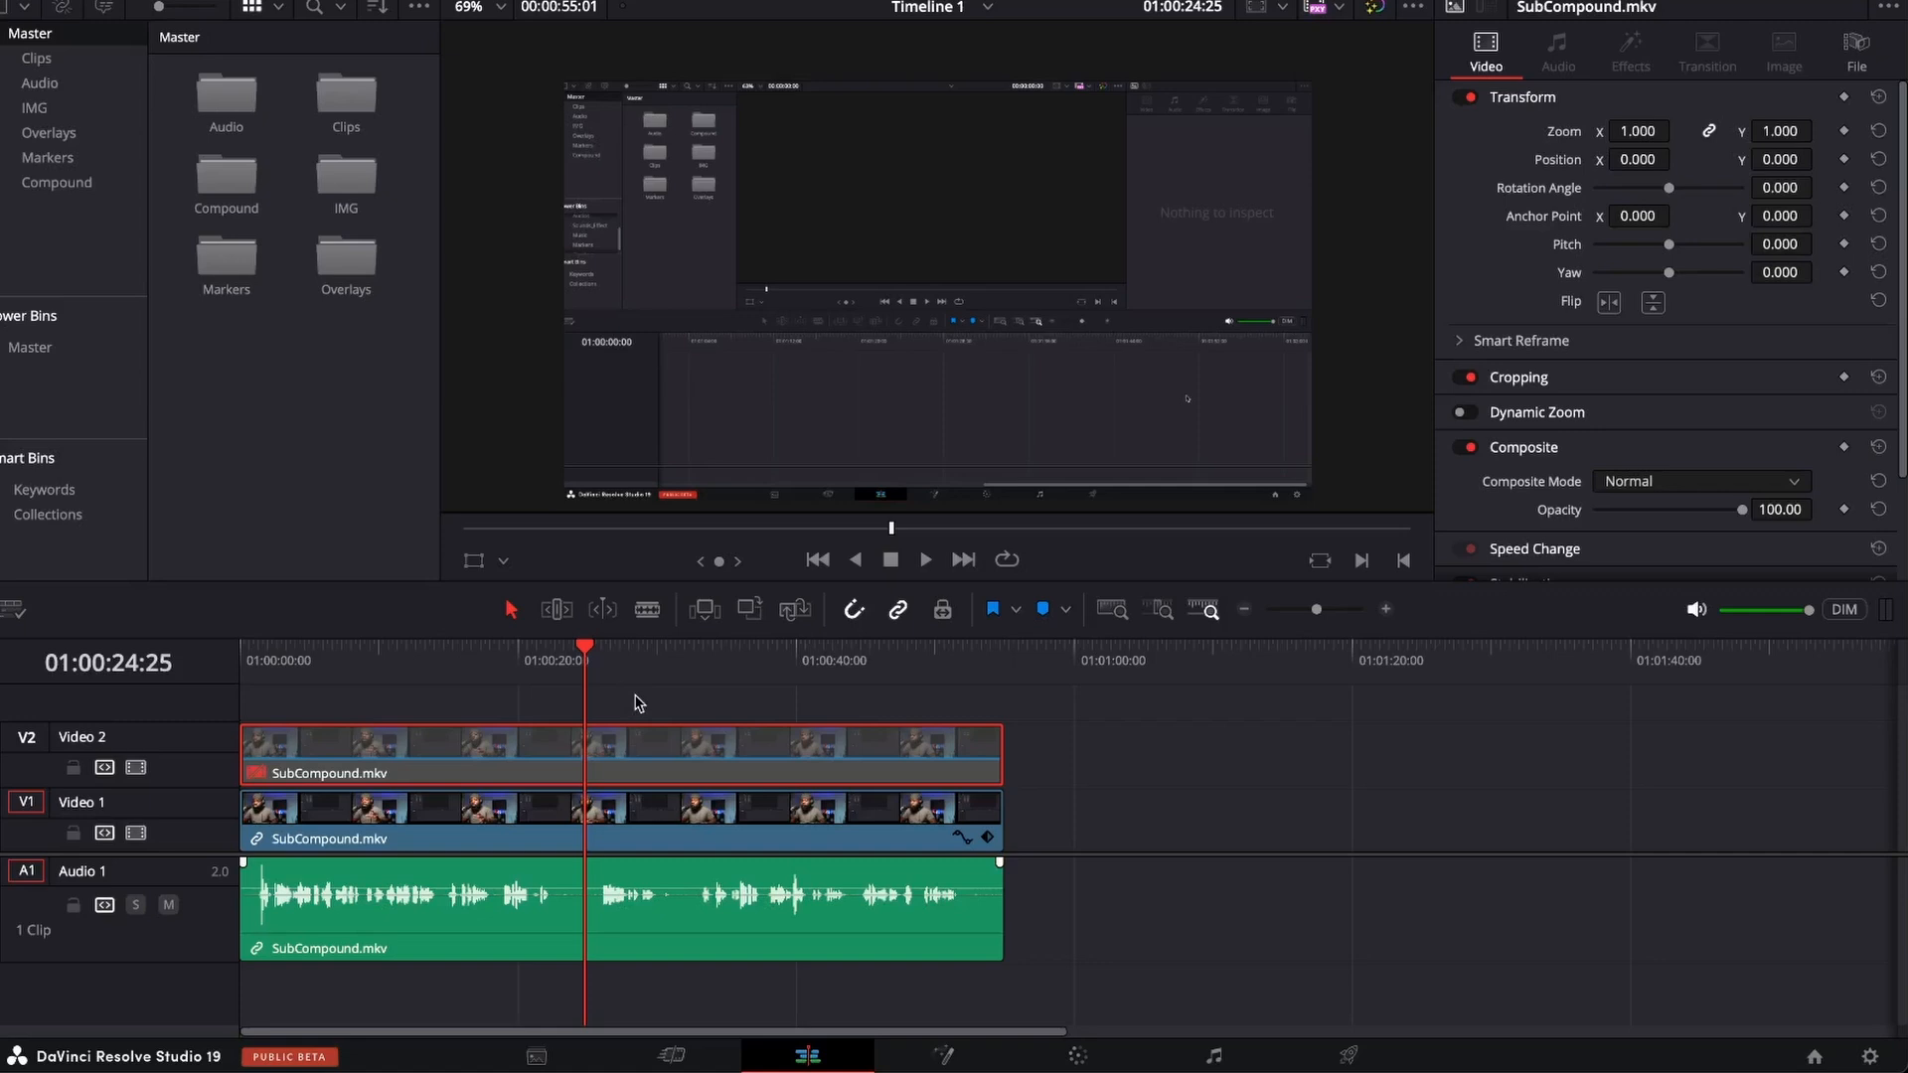
key("d")
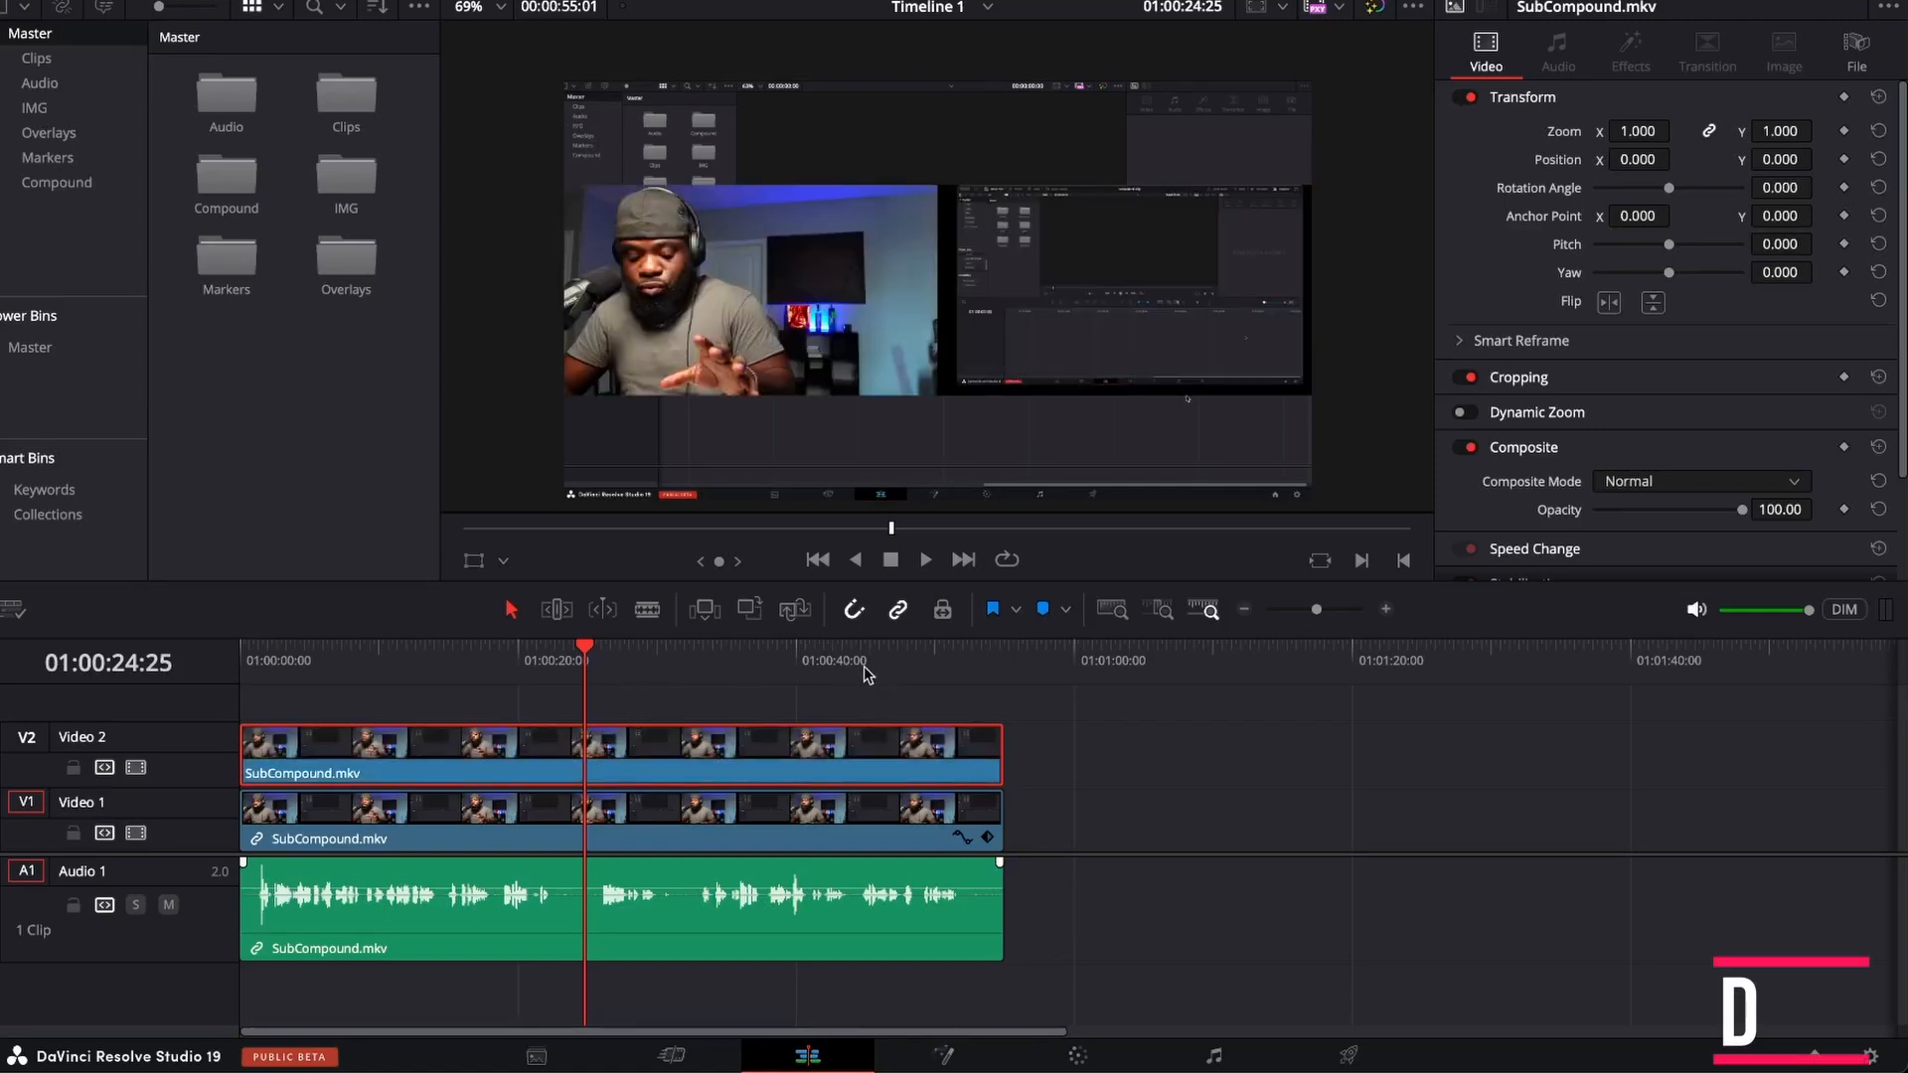
Fill the frame with the webcam half of the Video 2 clip using zoom 2 and position X 959.
left_click(1639, 133)
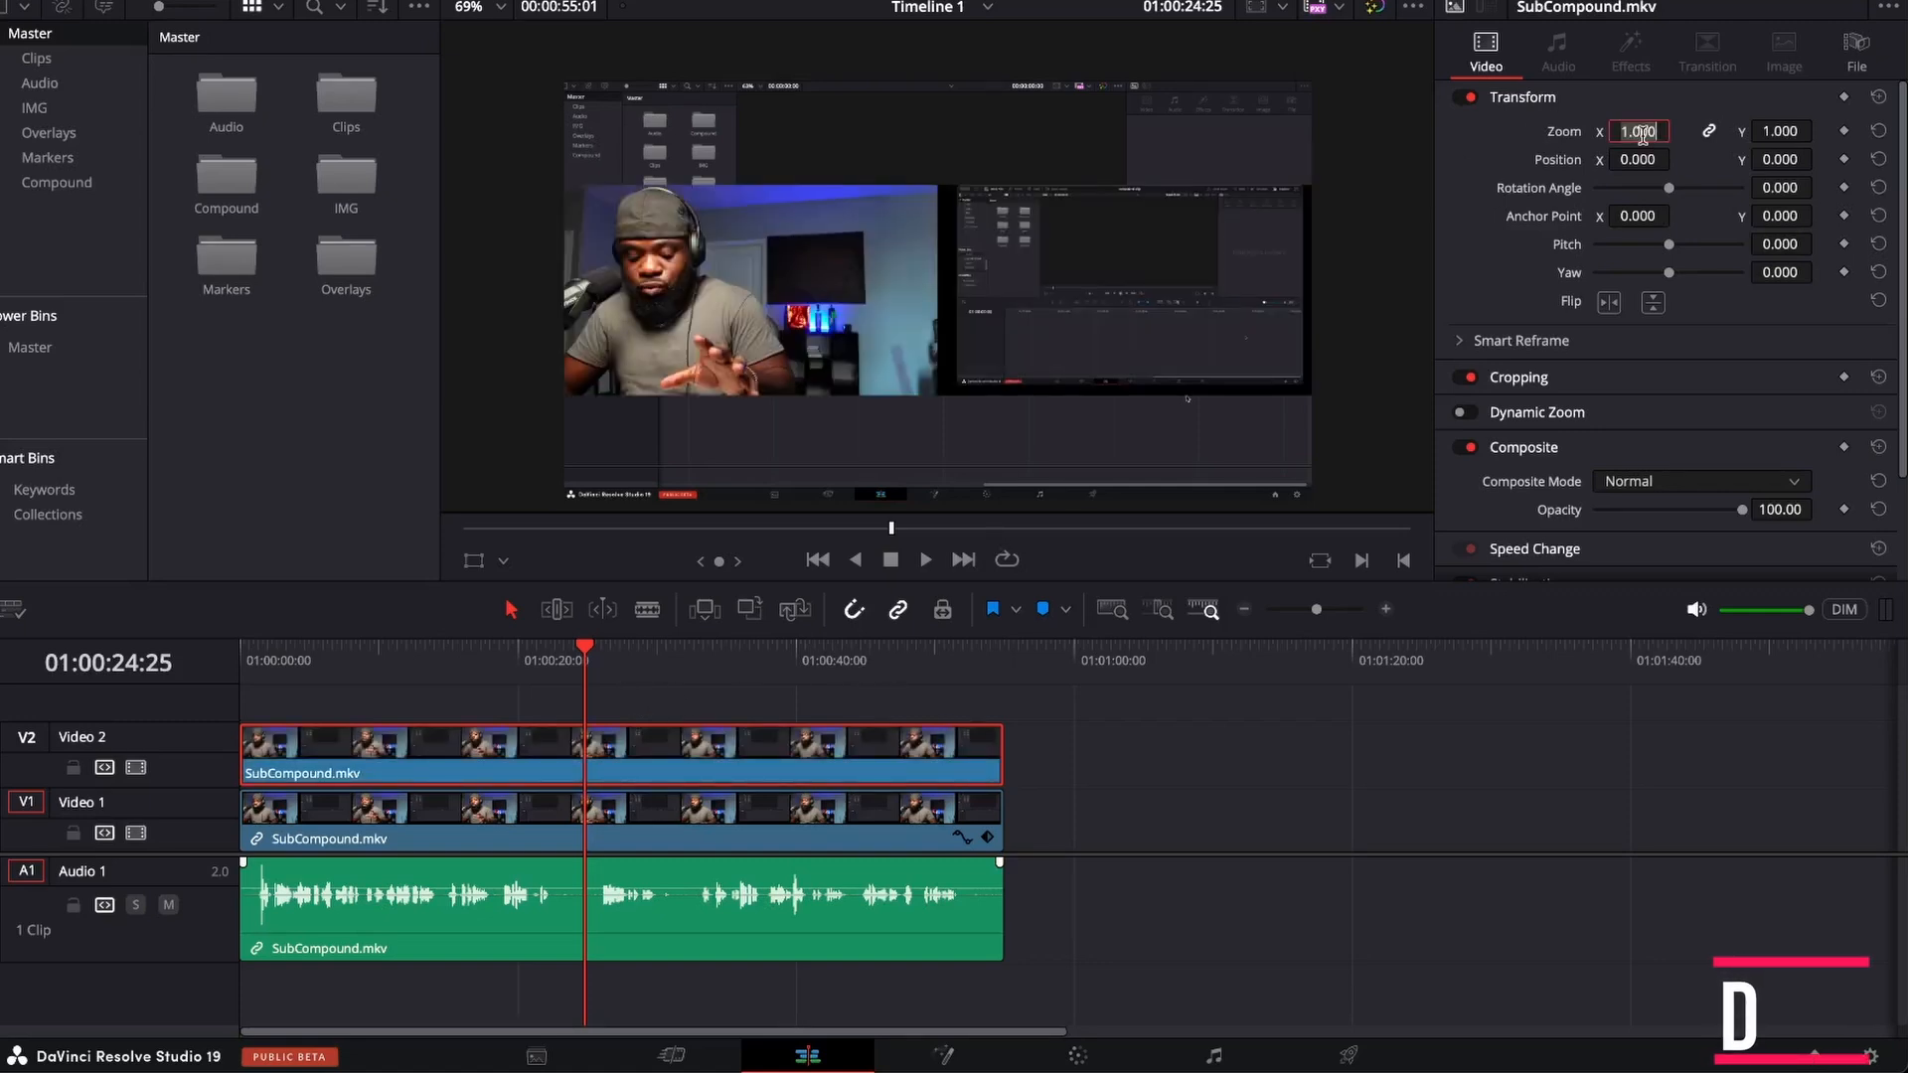
type("2")
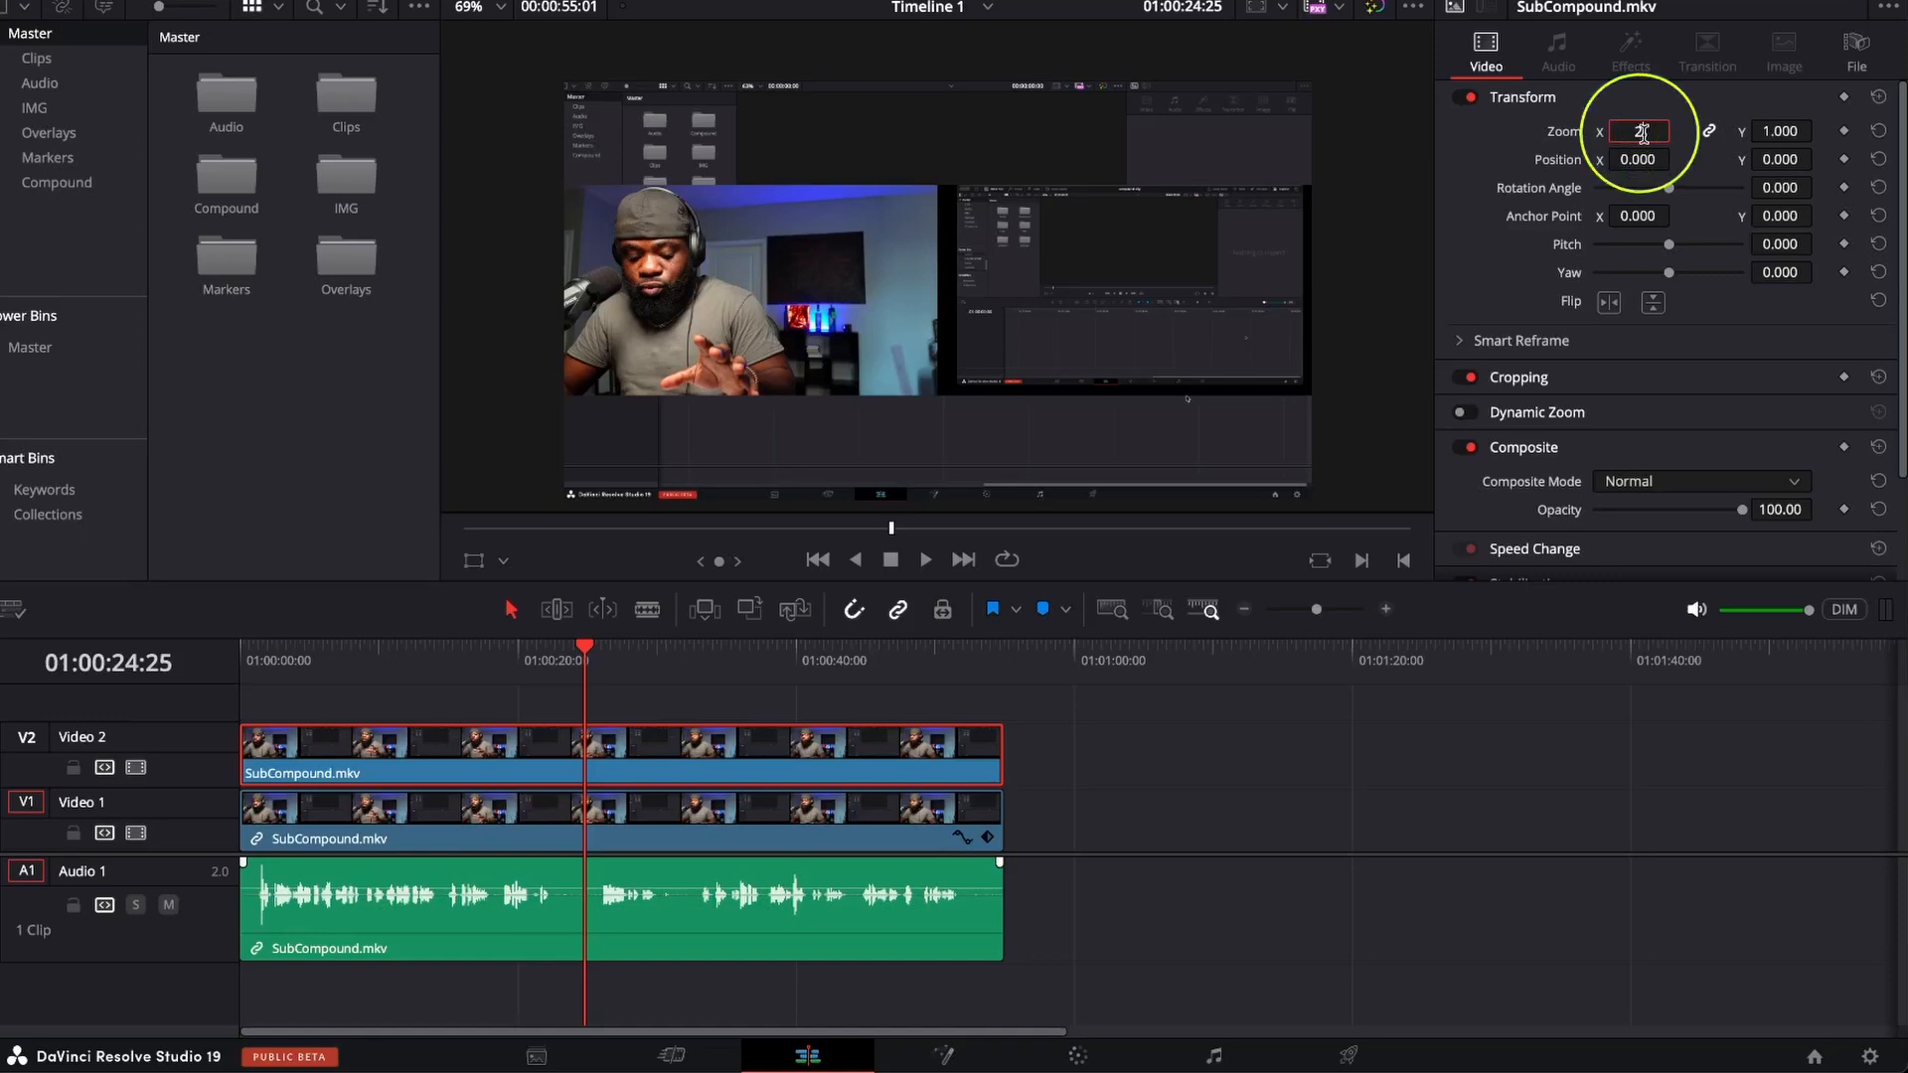
key("Return")
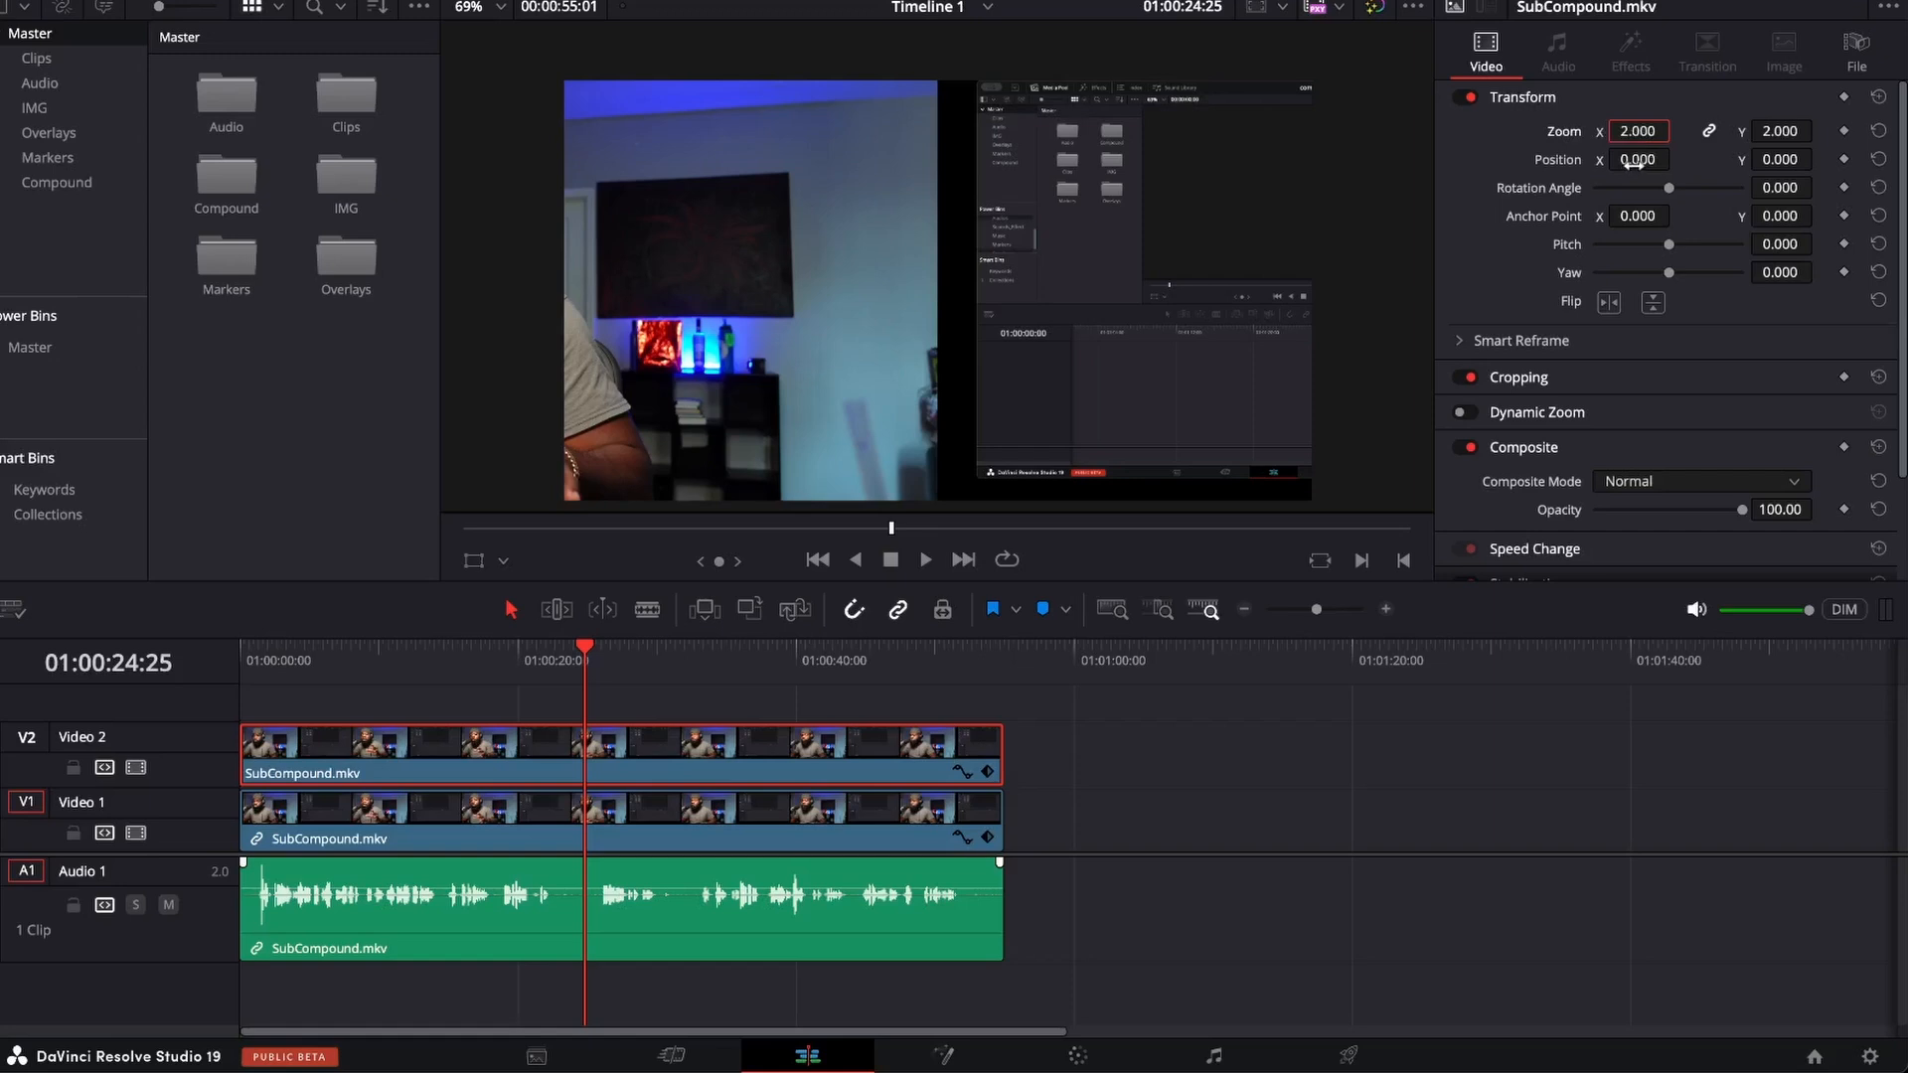
left_click_drag(1633, 159, 1677, 157)
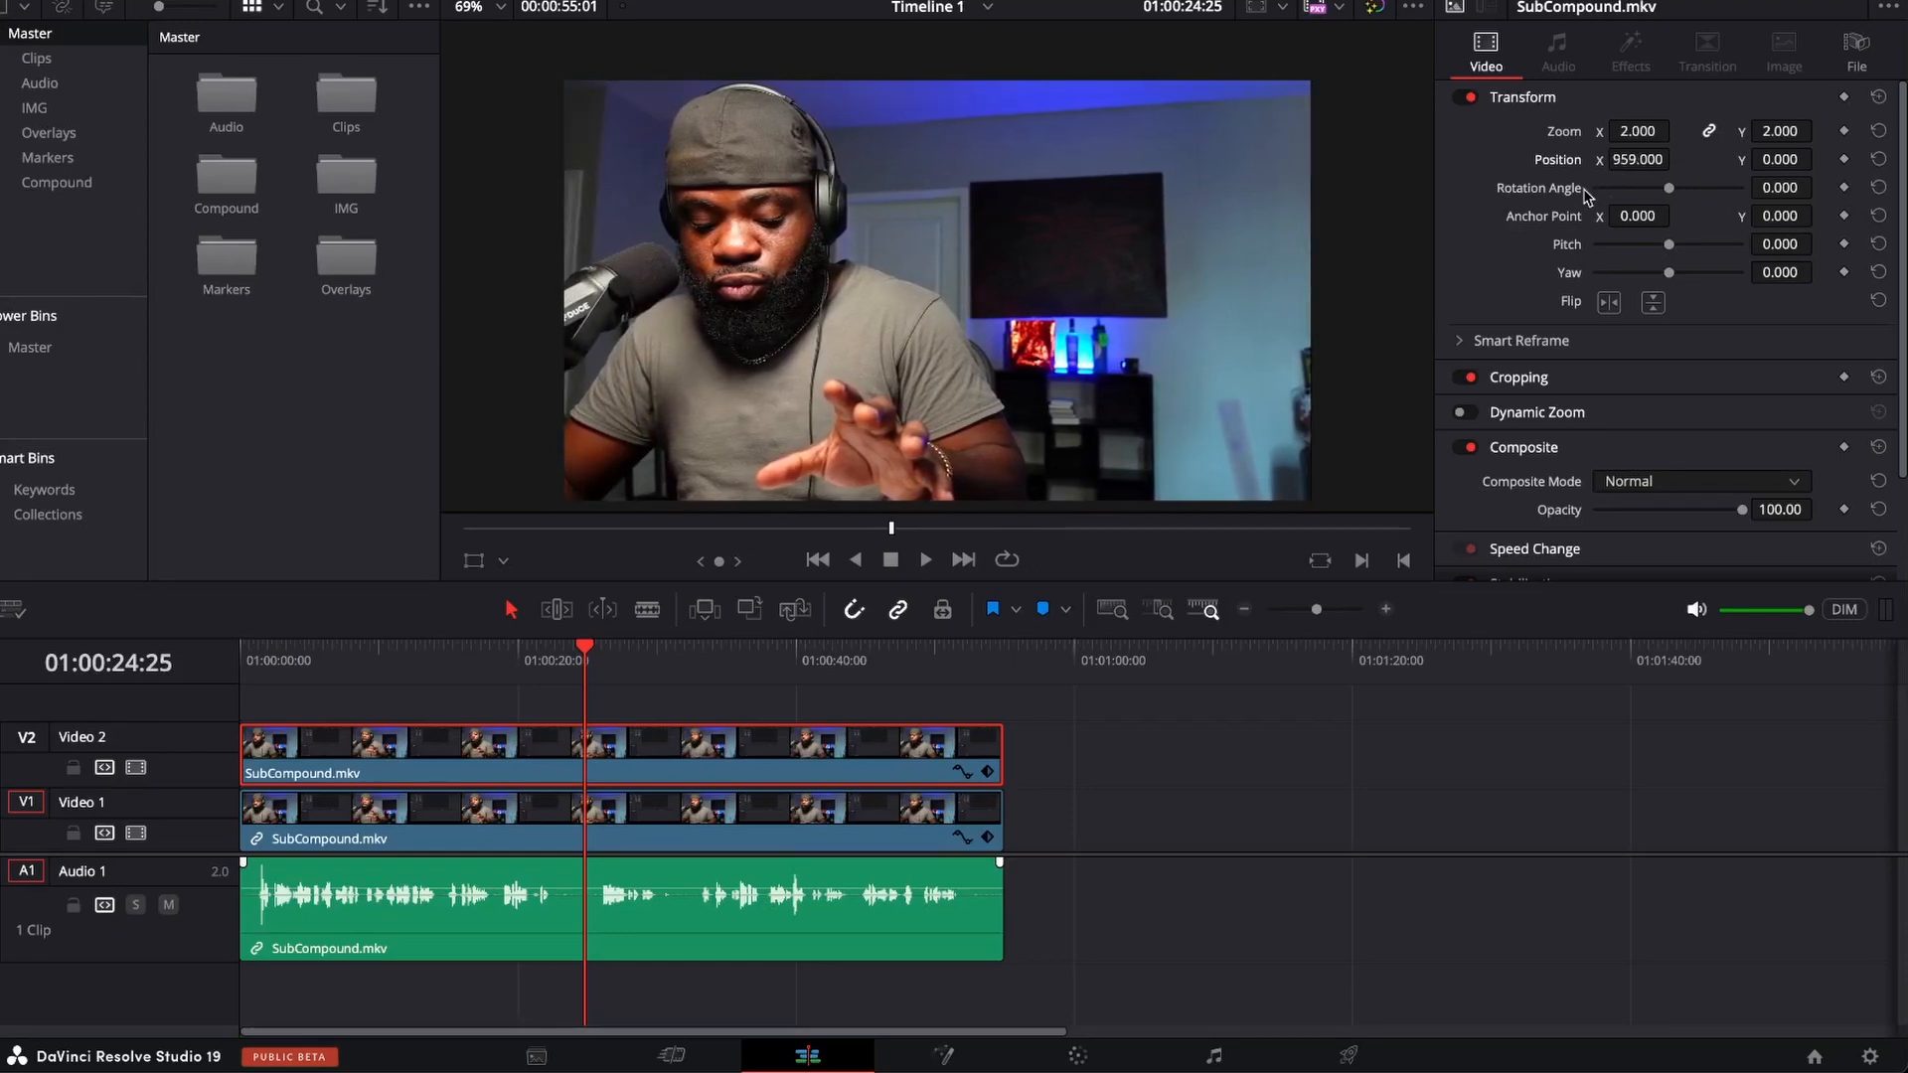
Split the clips on all tracks at 01:00:24:11.
left_click(260, 823)
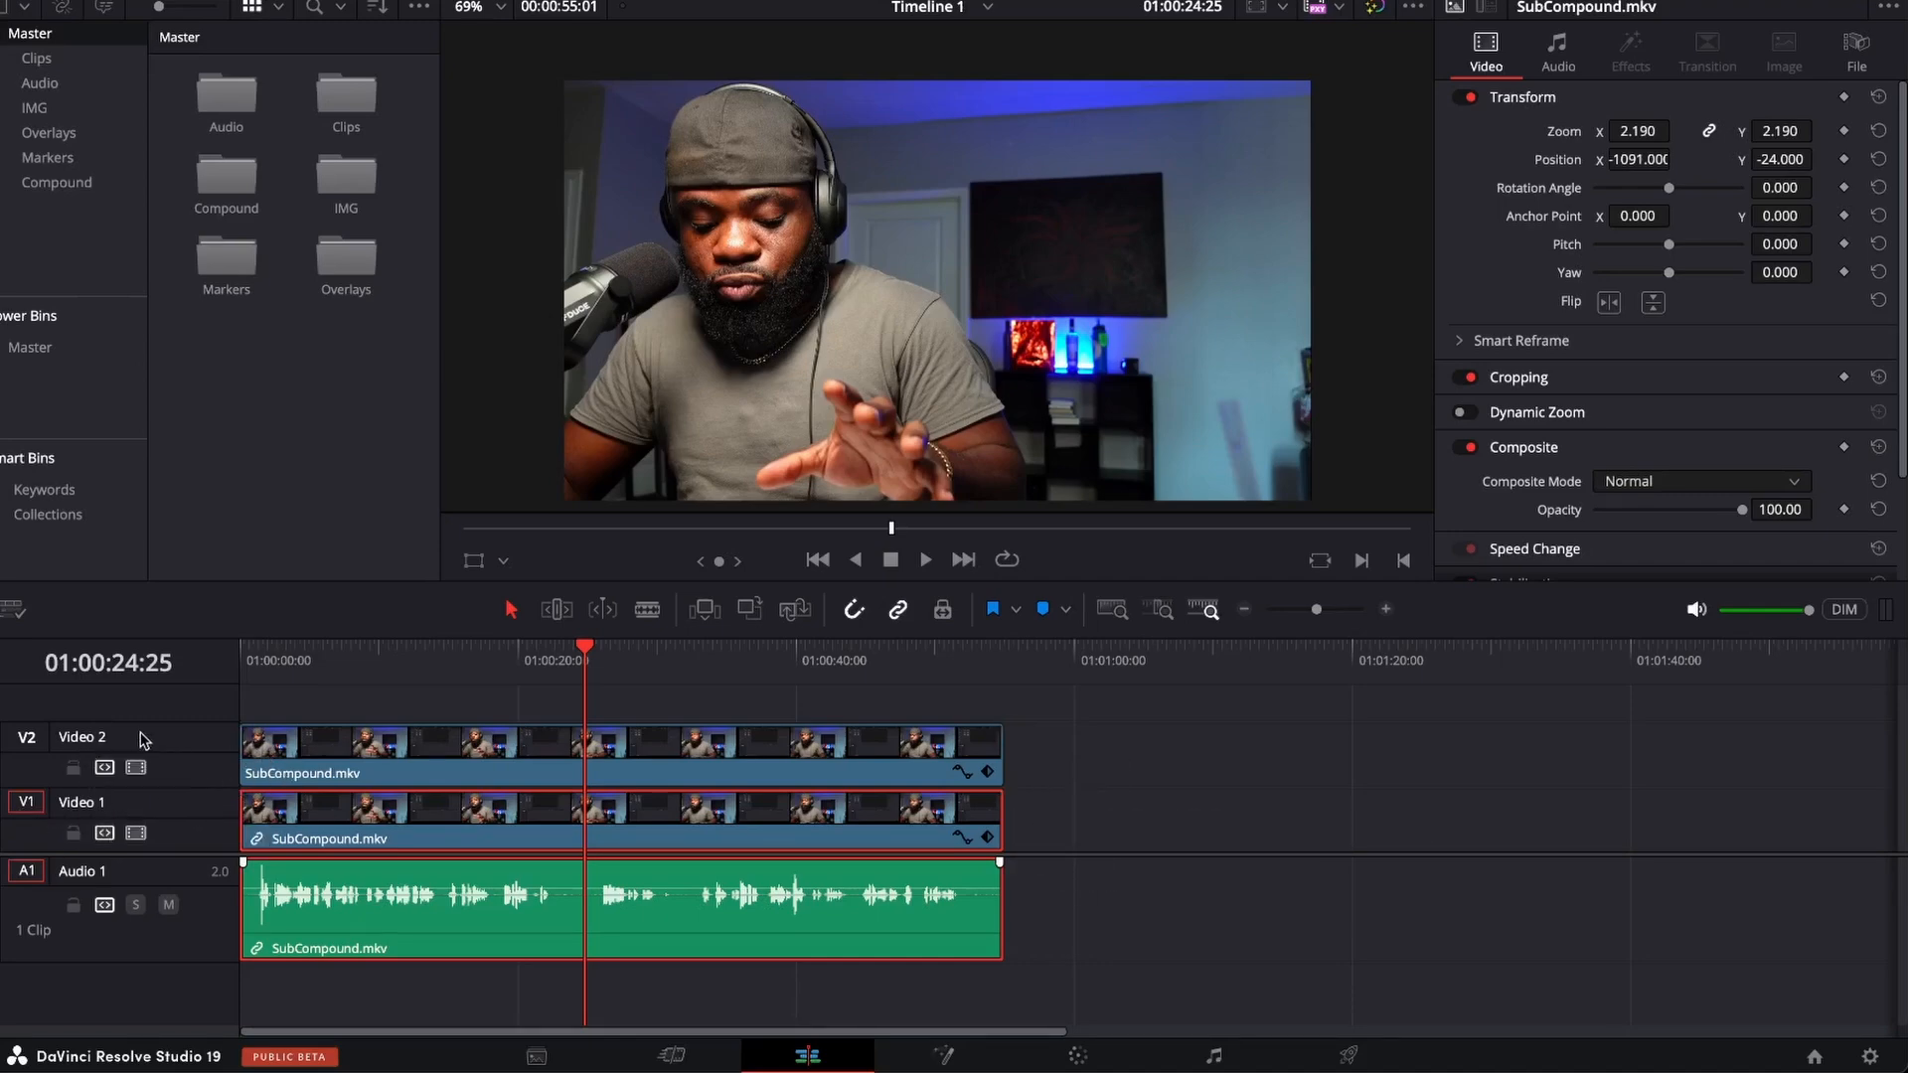
left_click(578, 655)
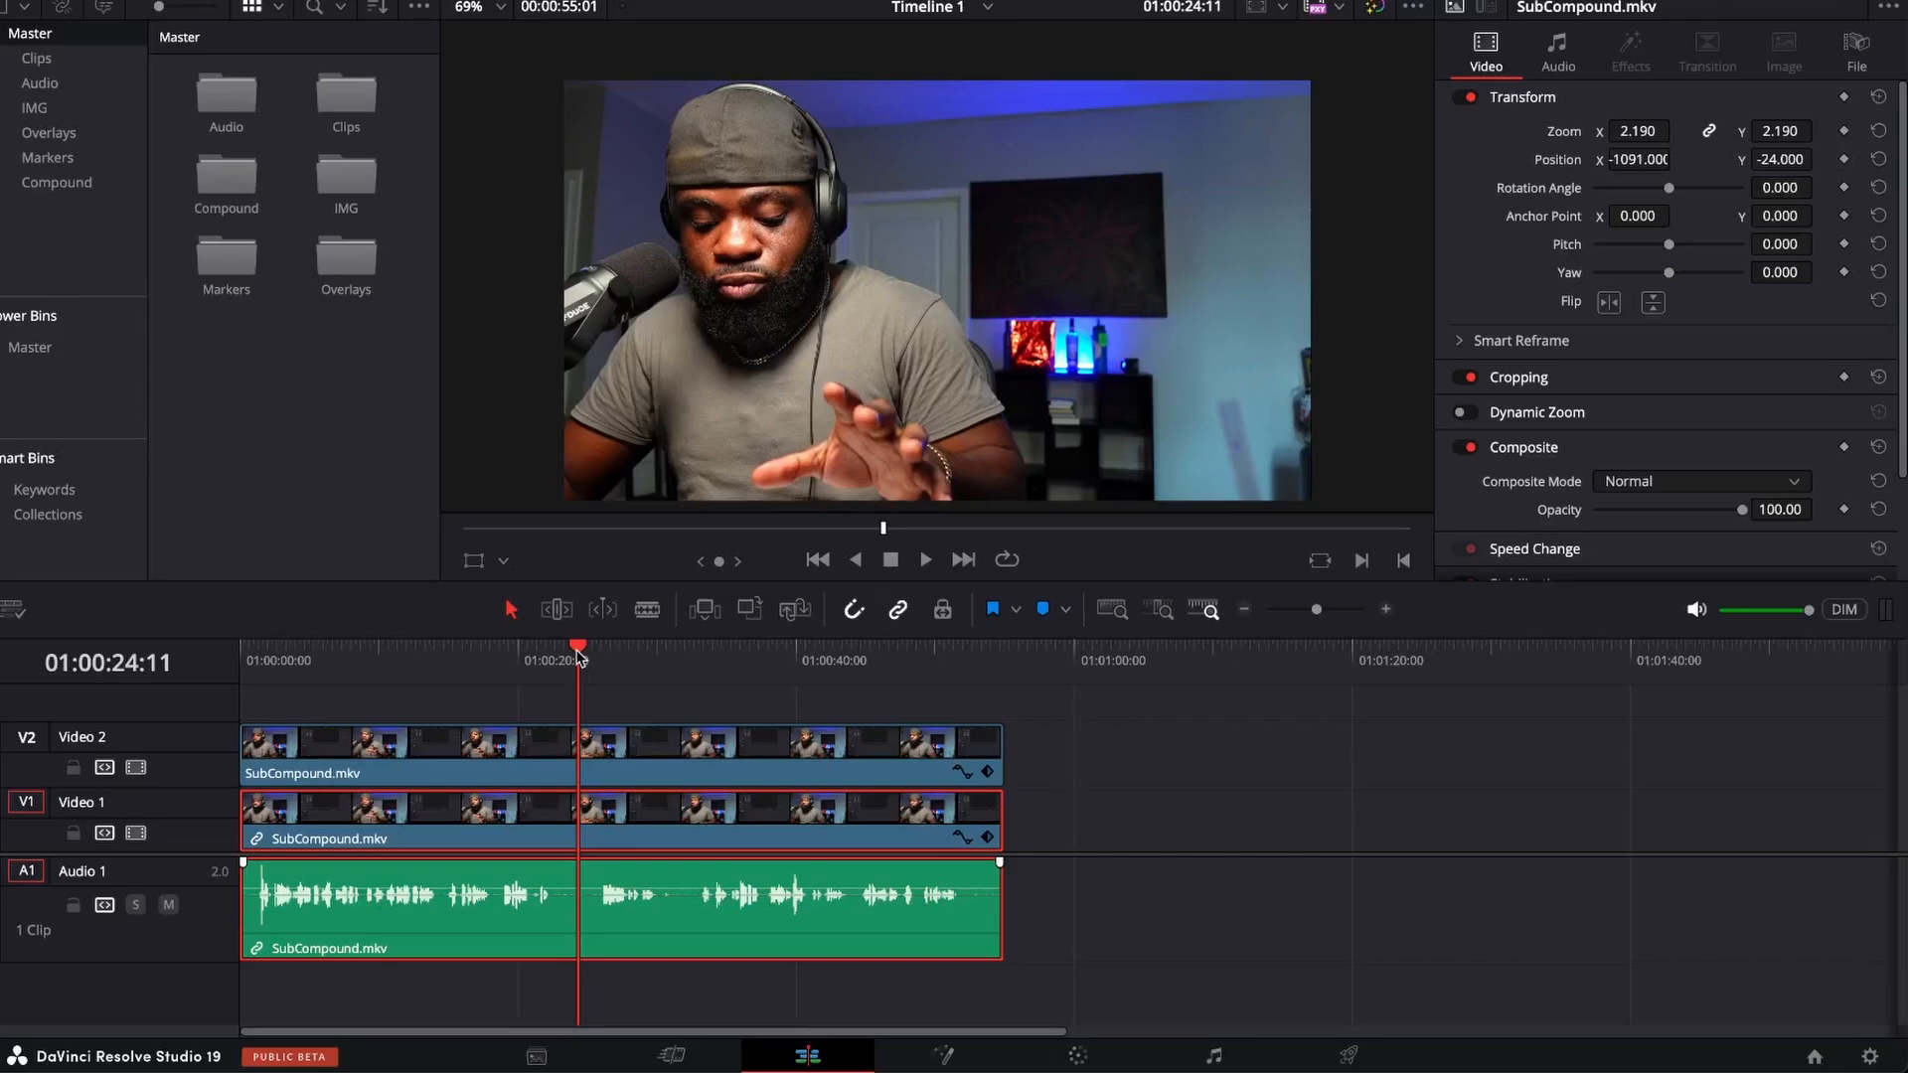
left_click(1057, 761)
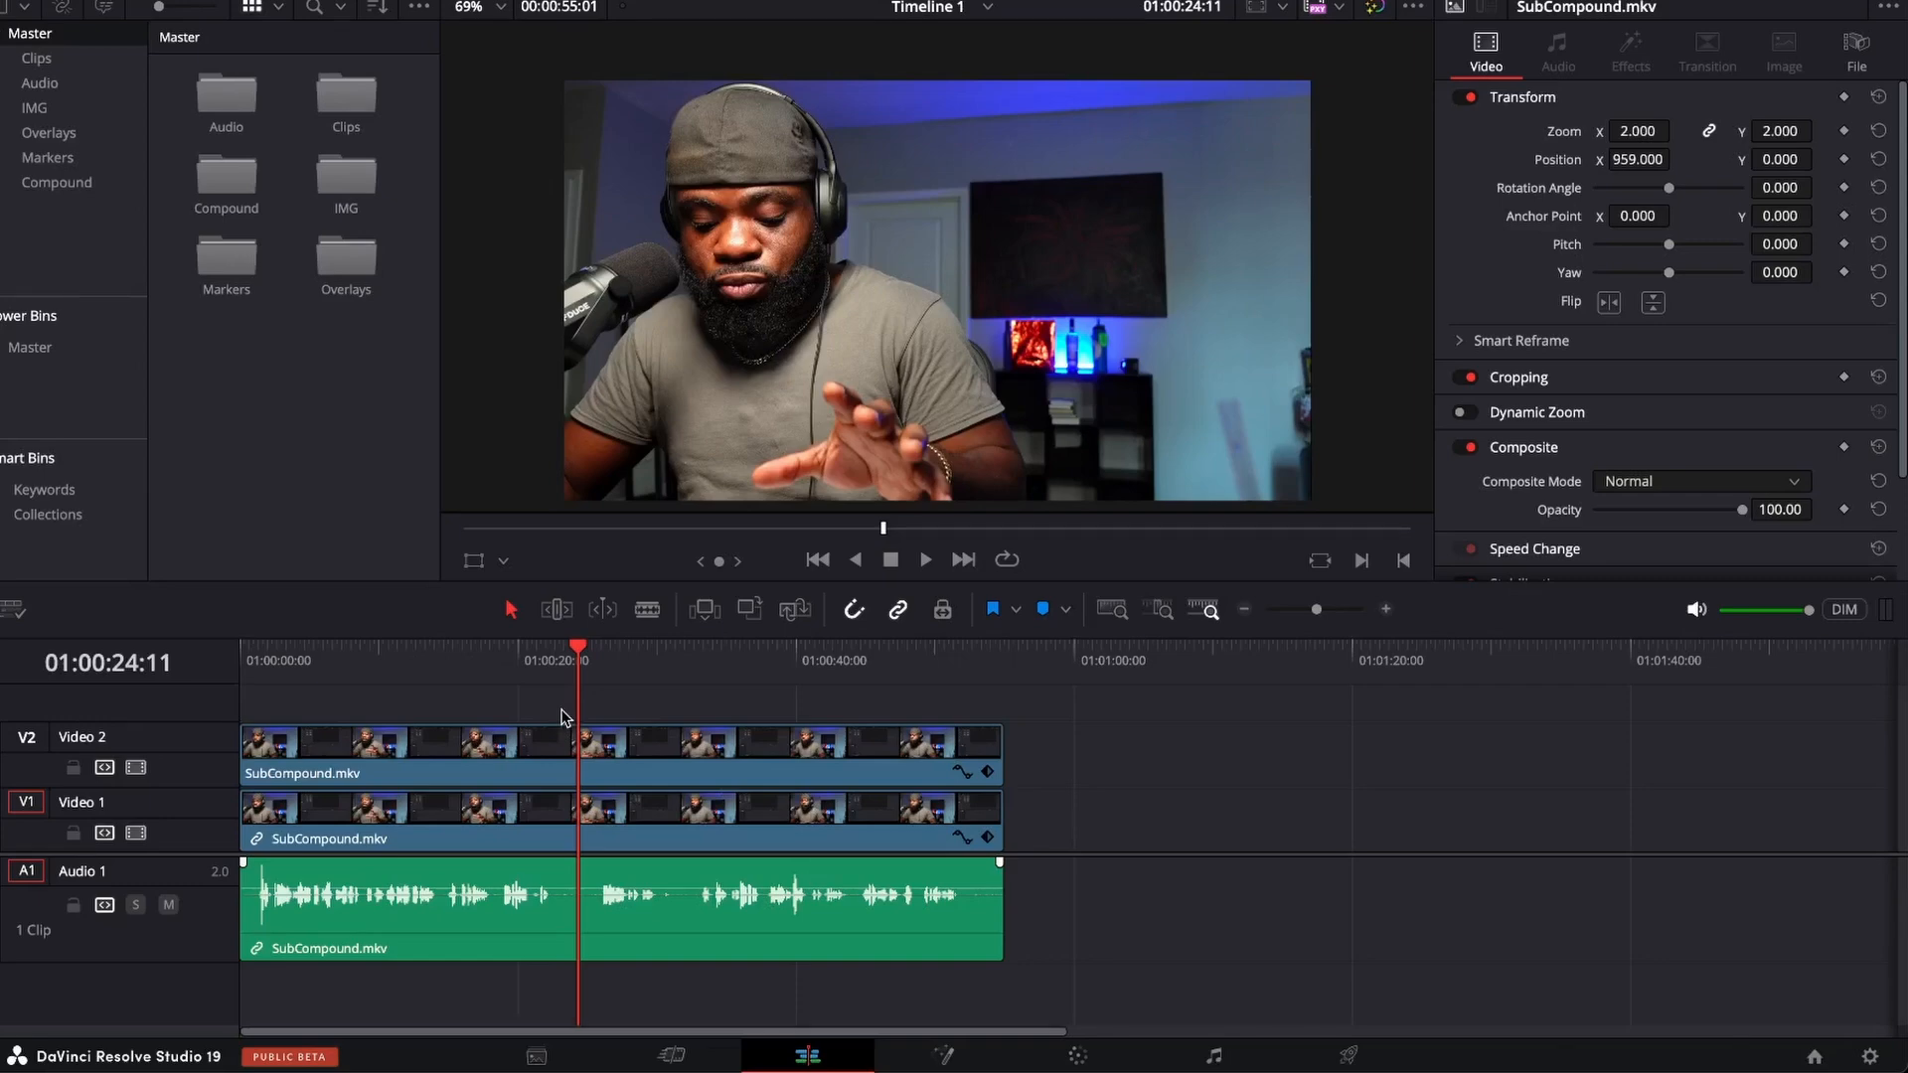
key("ctrl+b")
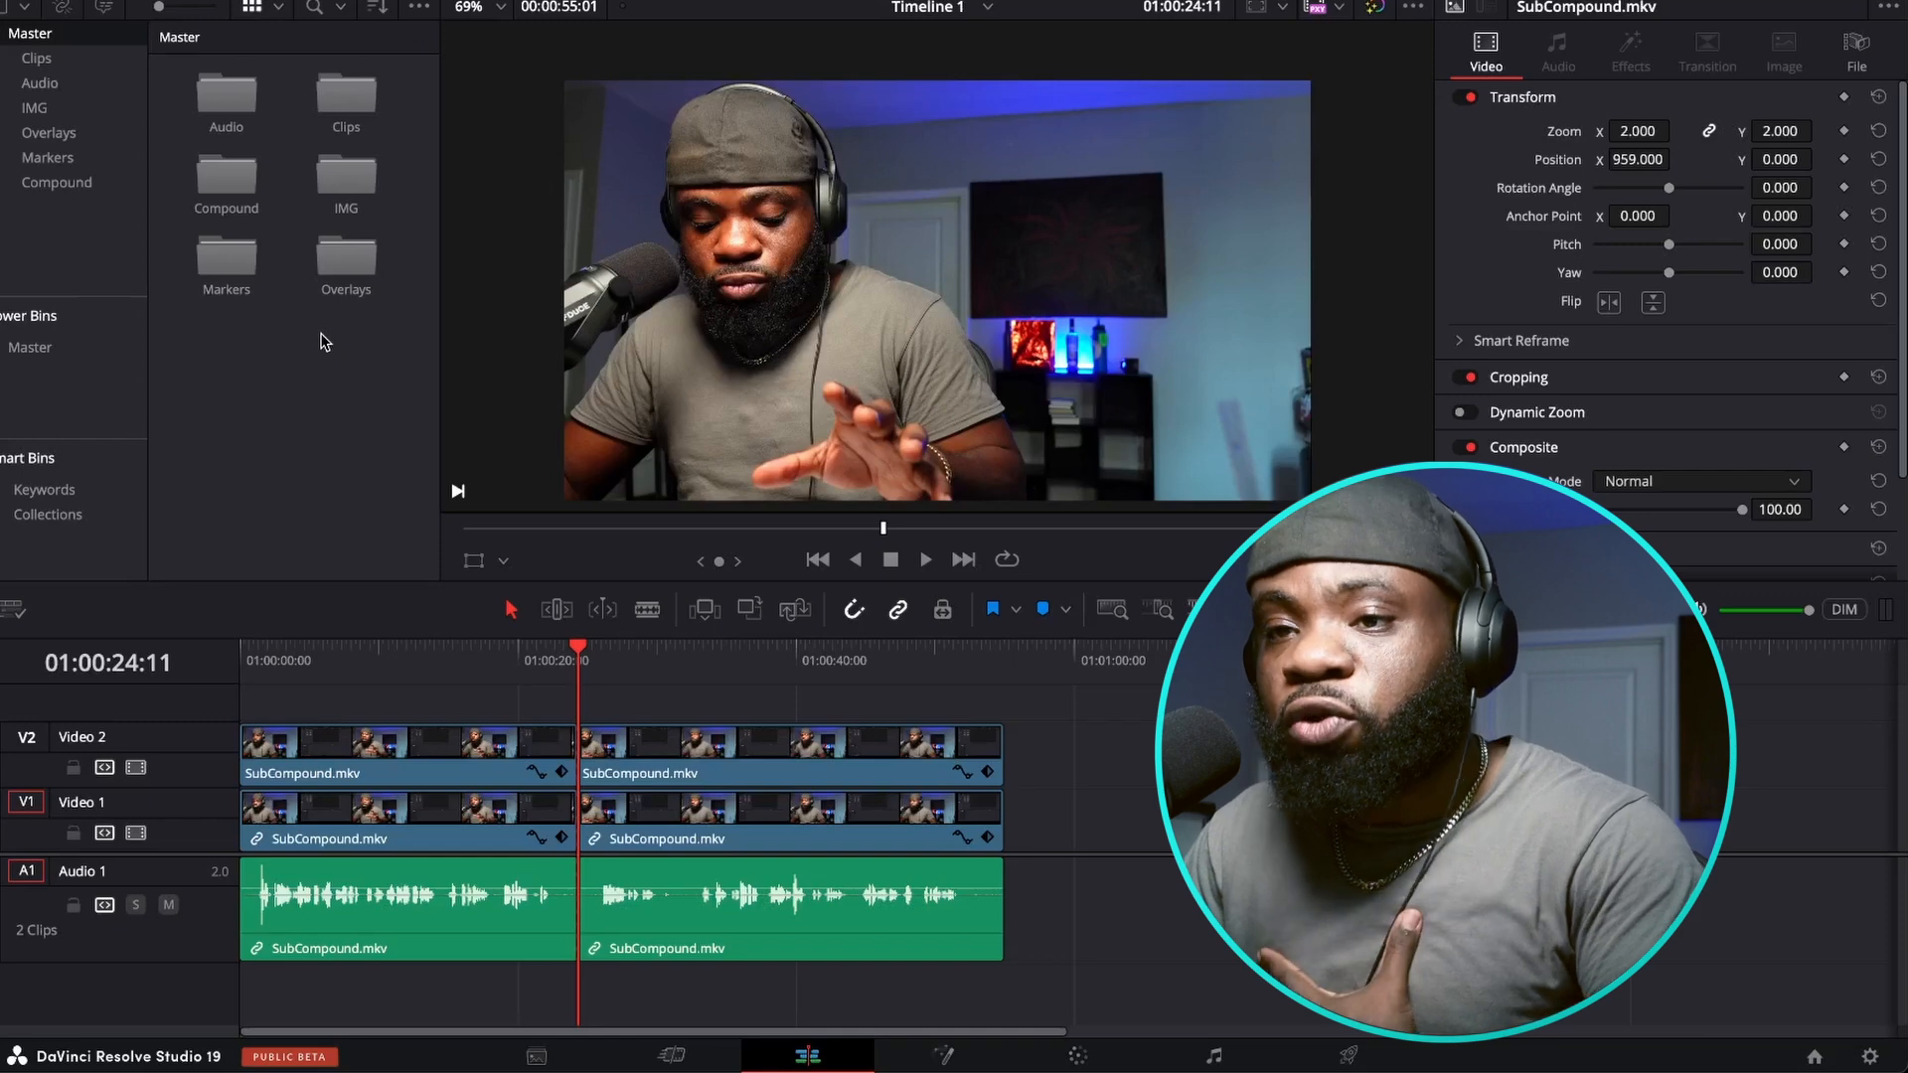
Open the Compound bin and combine the clips after the cut into a new compound clip with the default name.
double_click(232, 191)
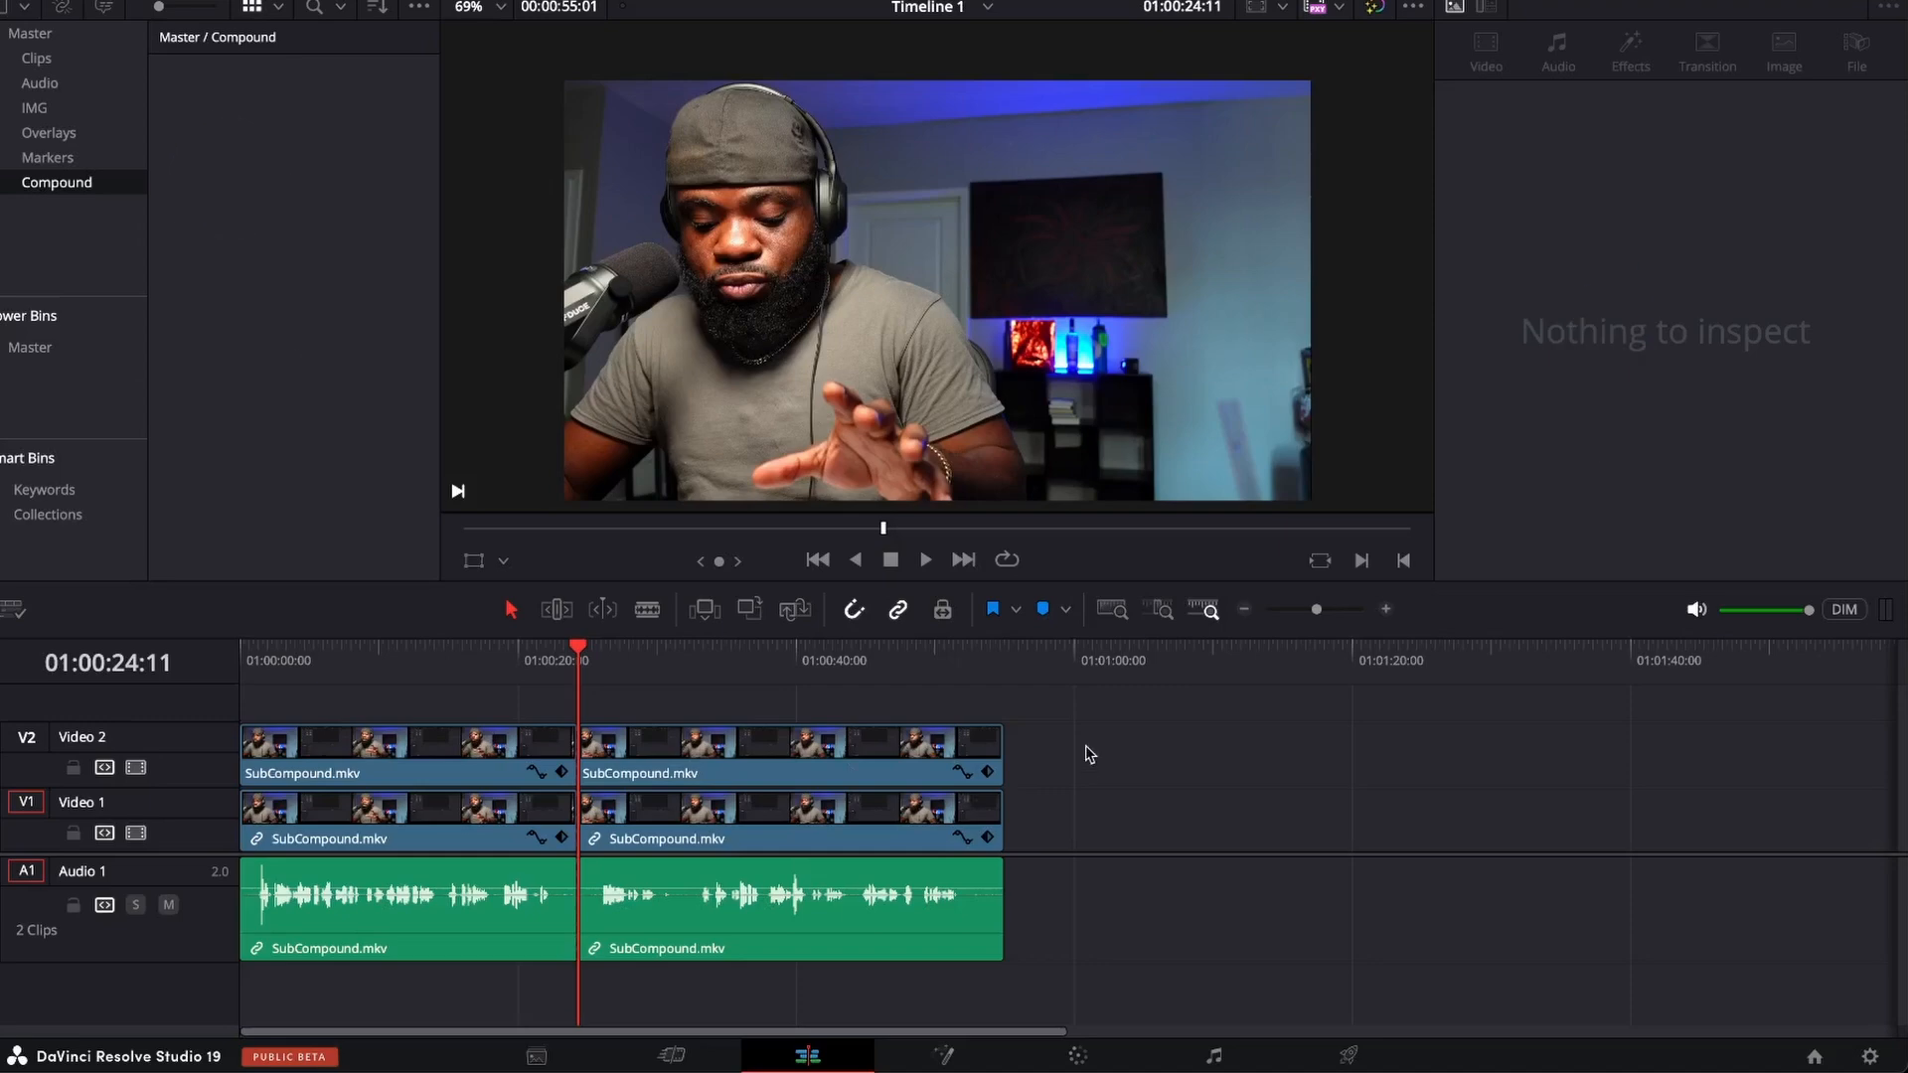
mouse_move(1097, 728)
left_mouse_down()
mouse_move(971, 707)
mouse_move(856, 761)
mouse_move(874, 973)
left_mouse_up()
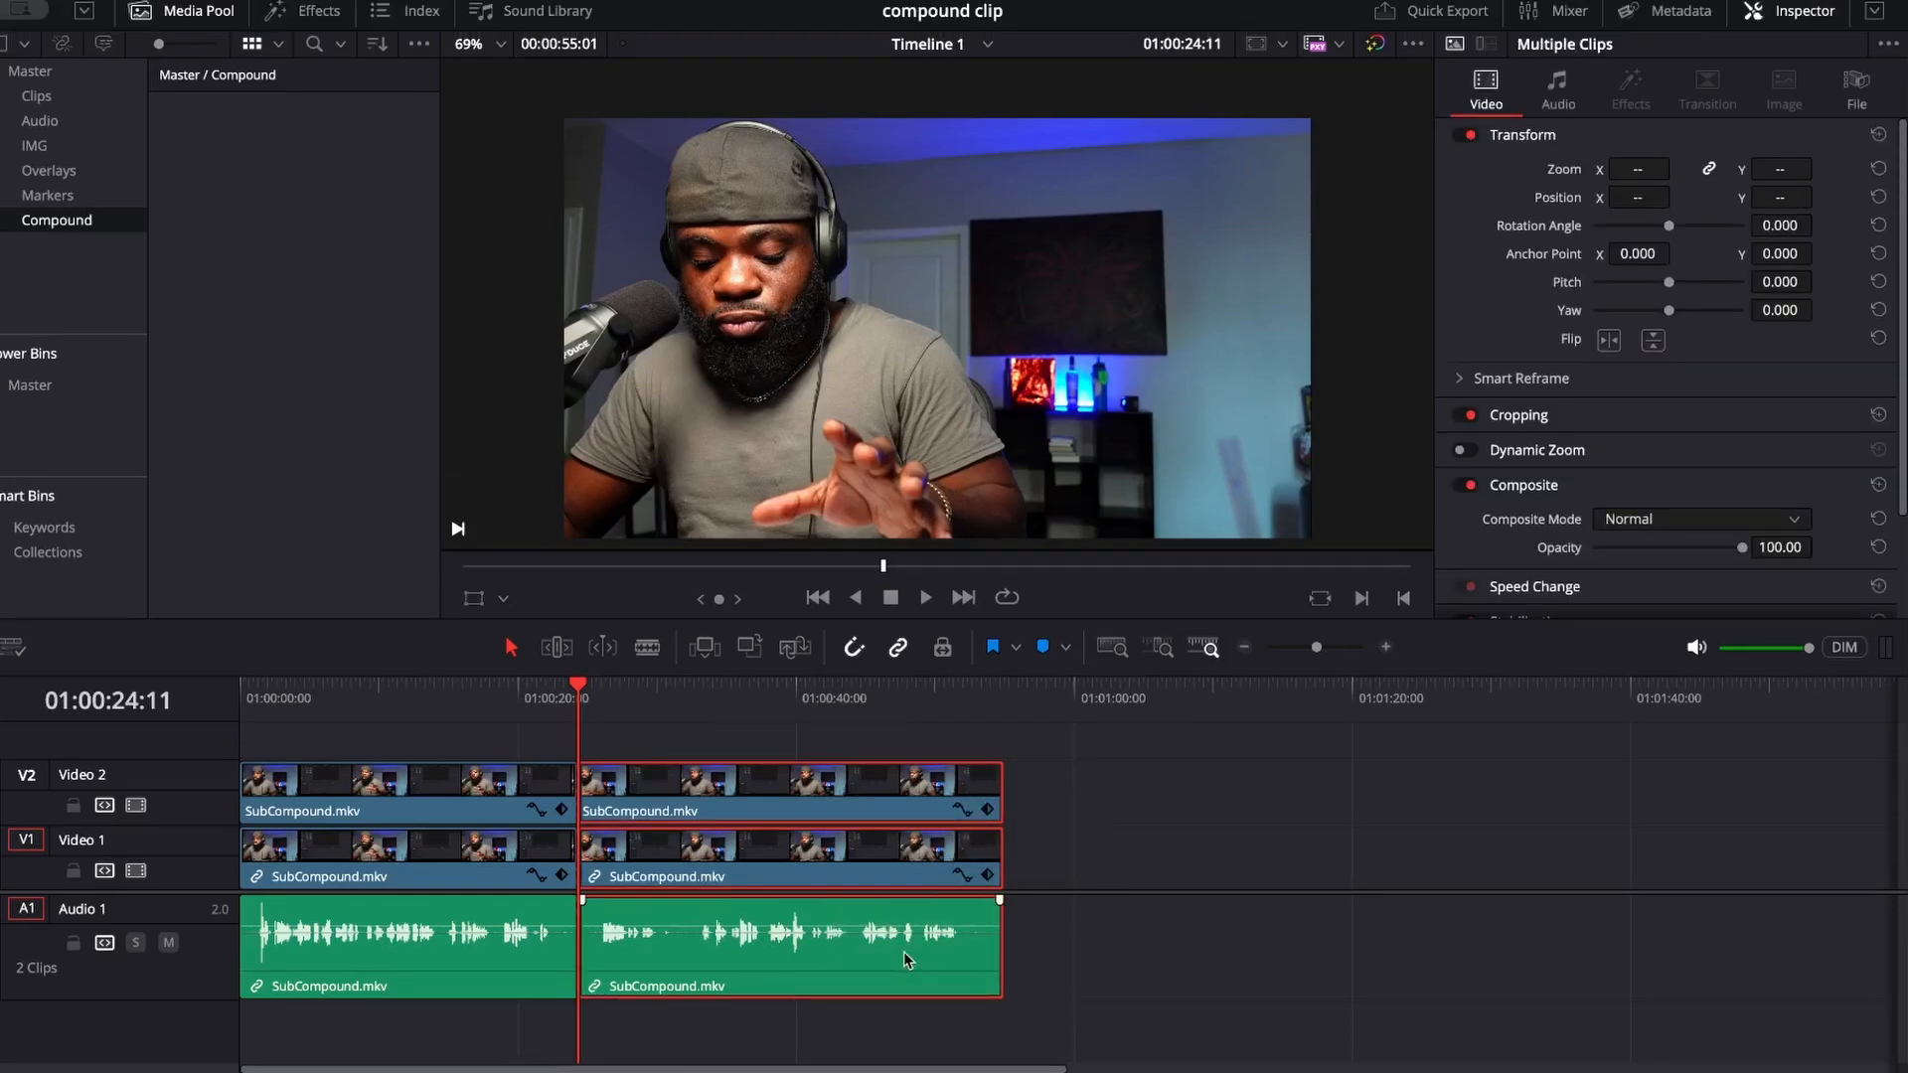
right_click(785, 800)
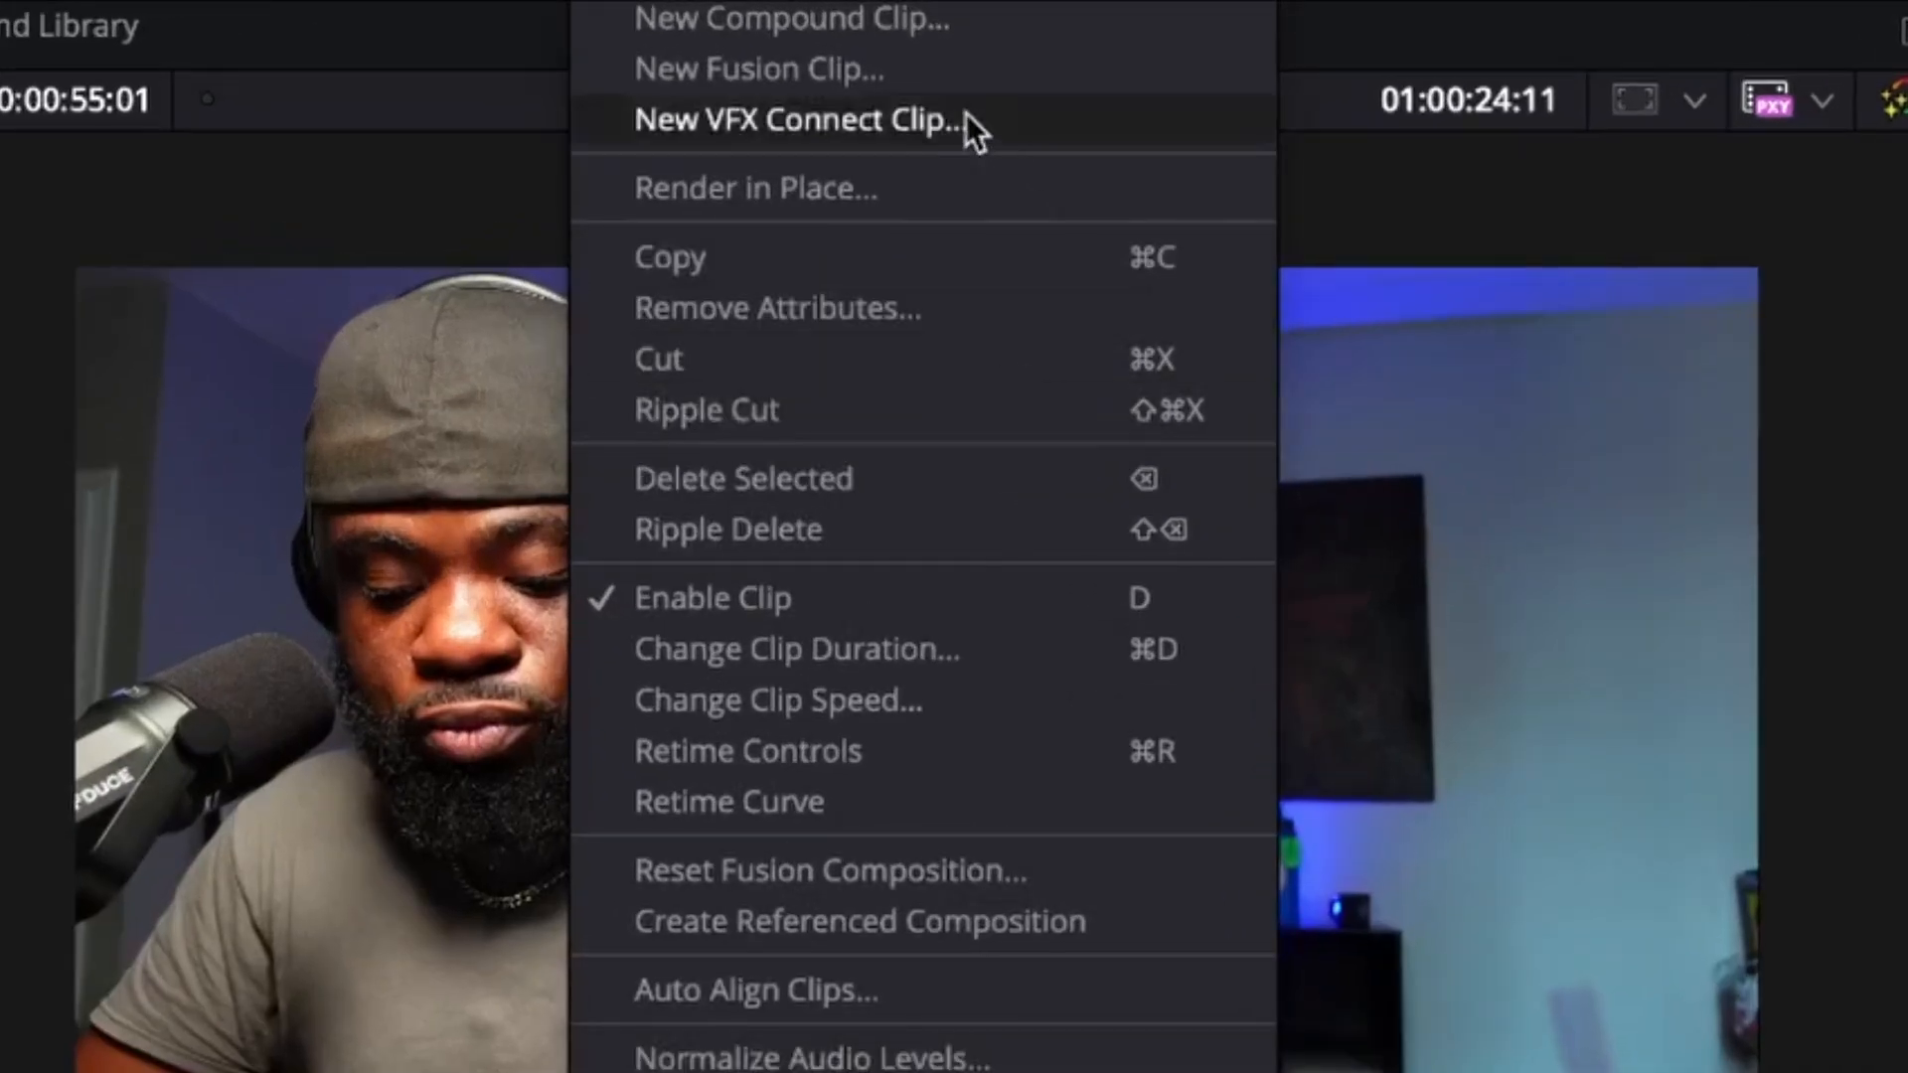
left_click(920, 23)
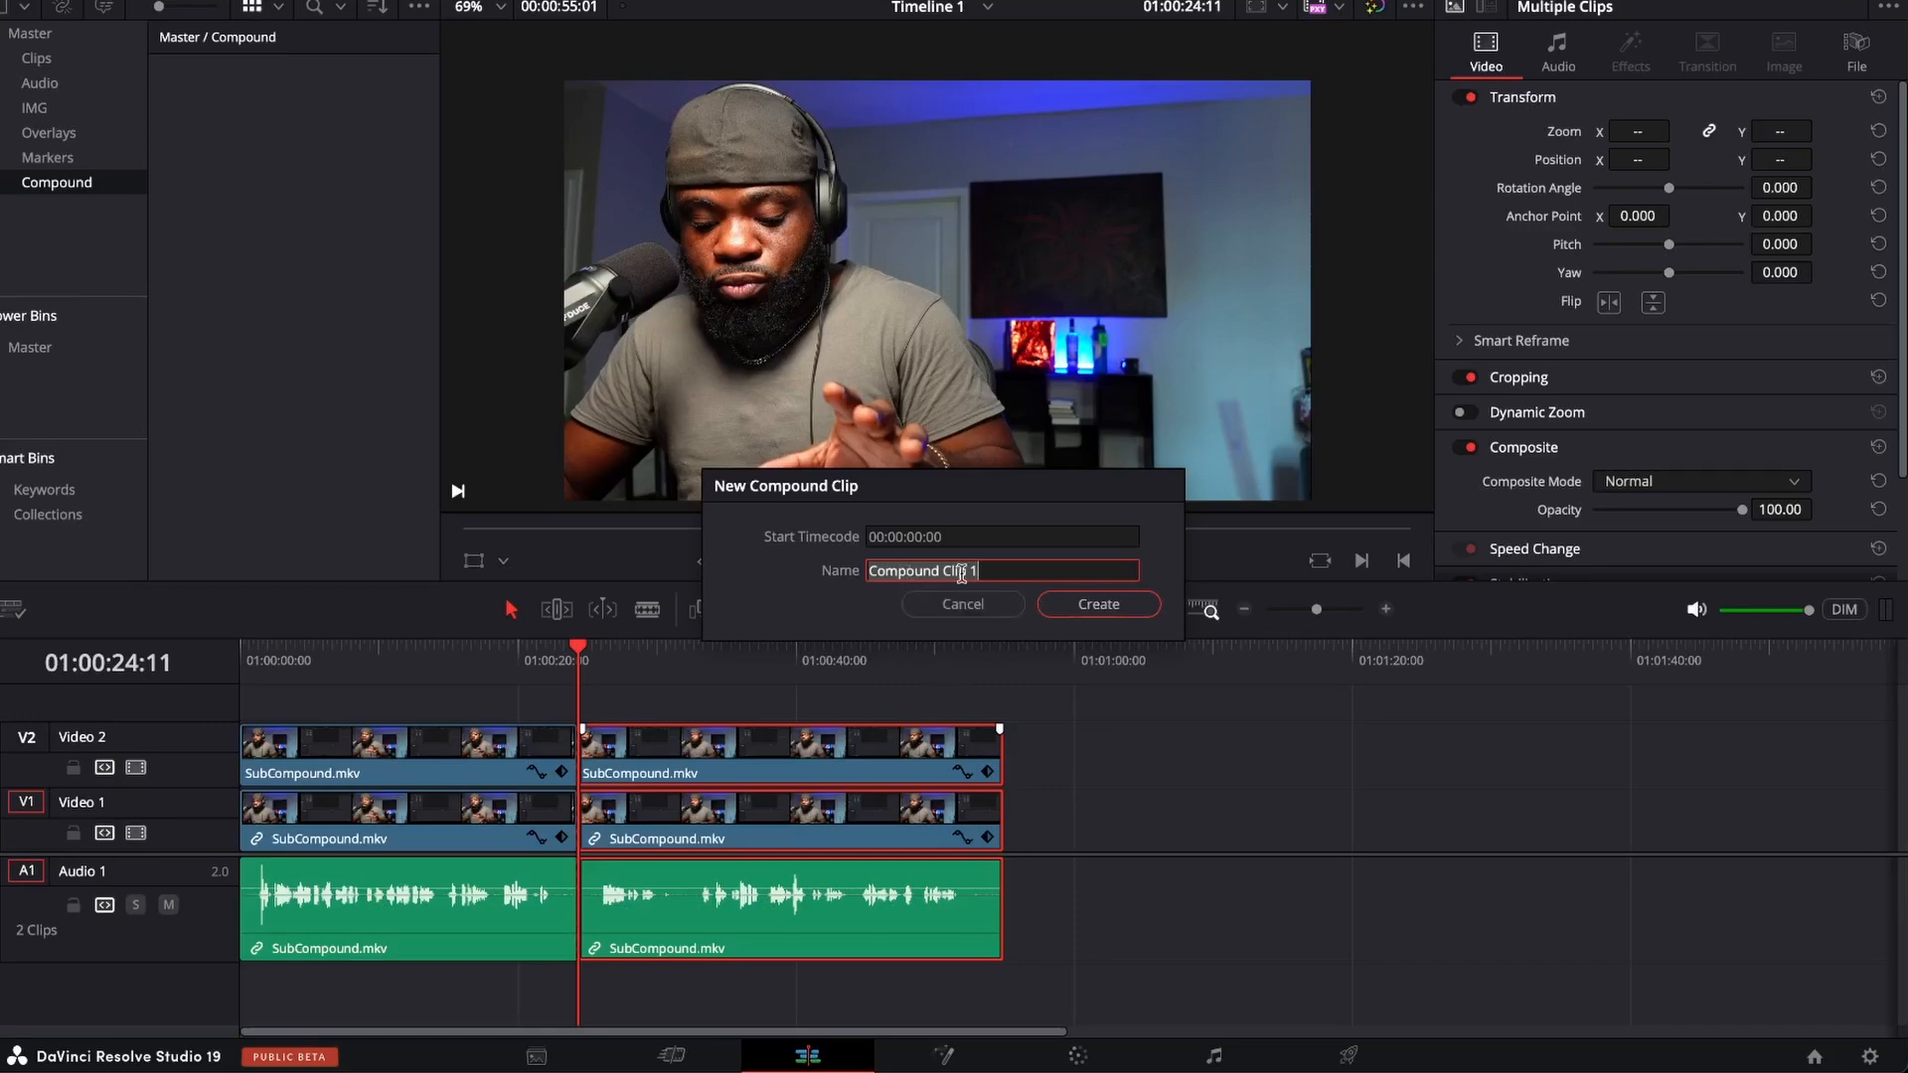
left_click(1070, 611)
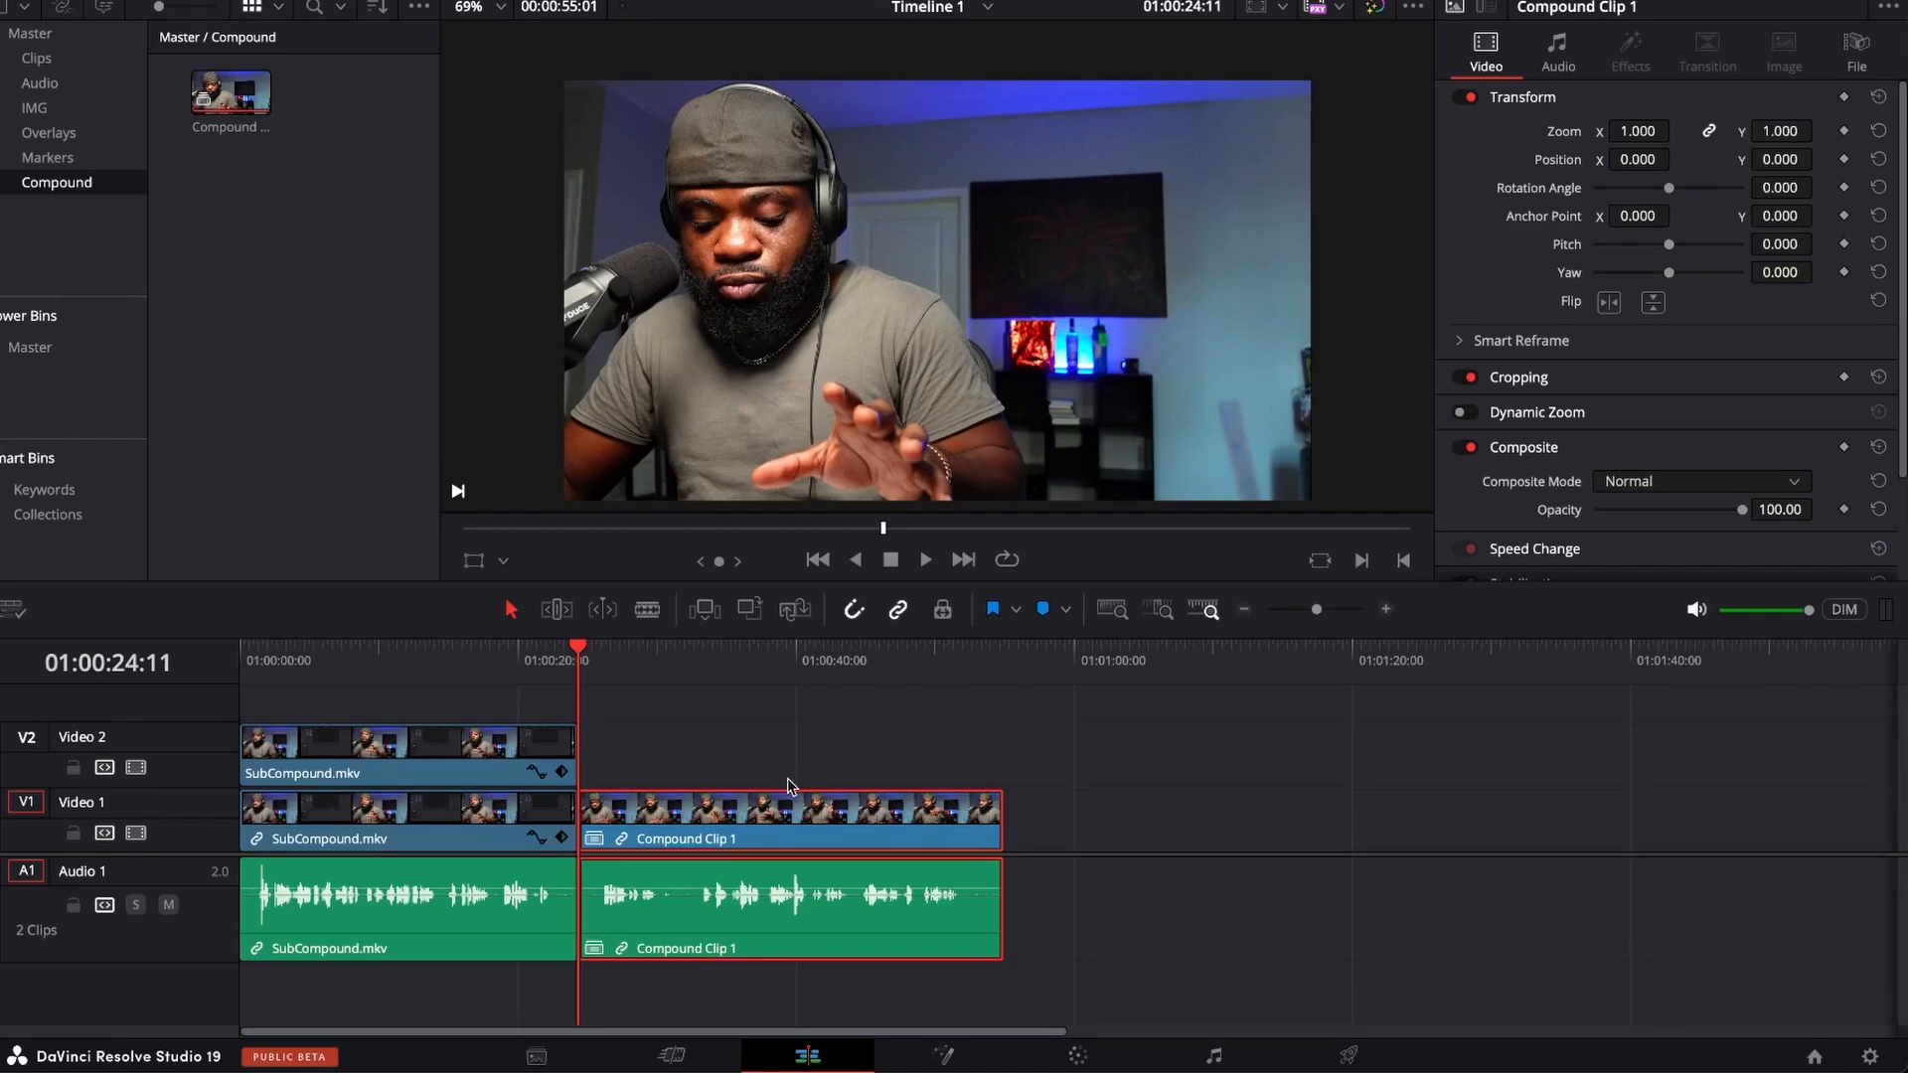
Decompose the compound clip in place on the timeline using clips only.
right_click(761, 818)
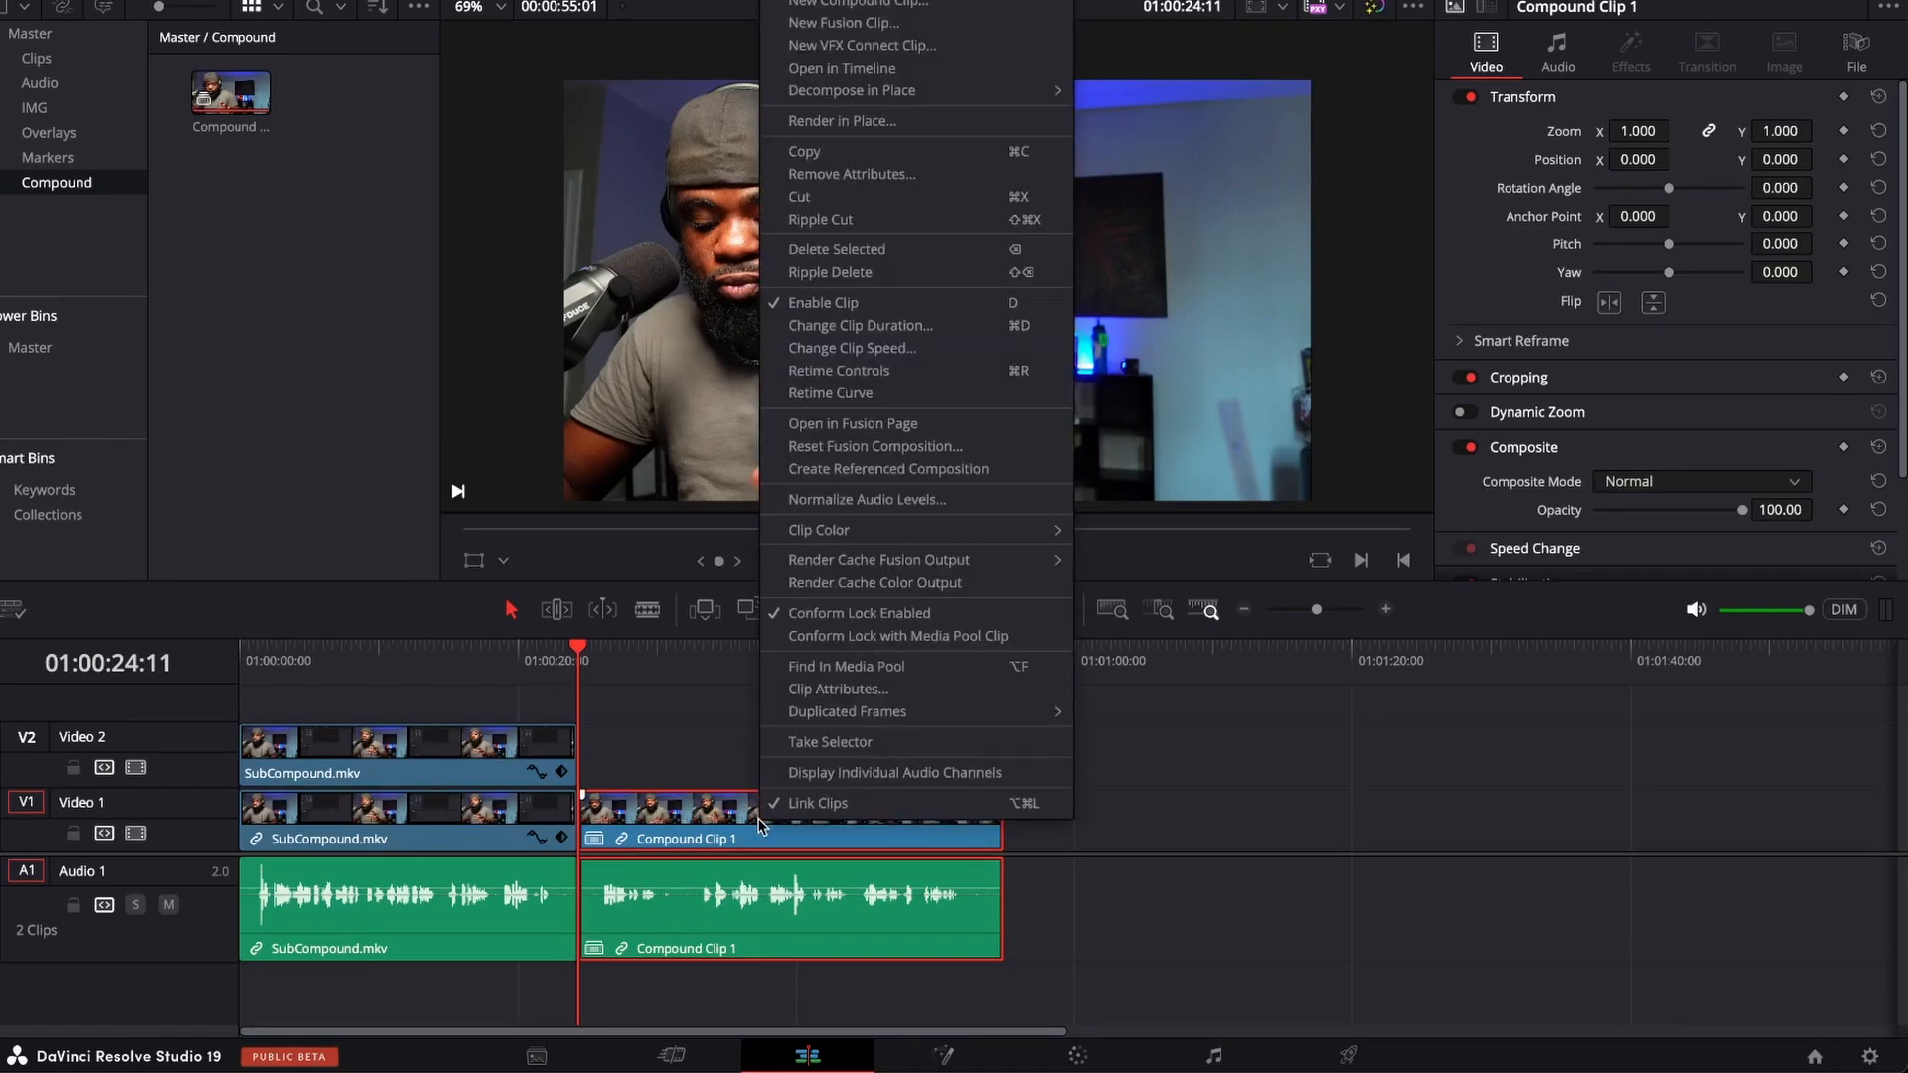
mouse_move(840, 99)
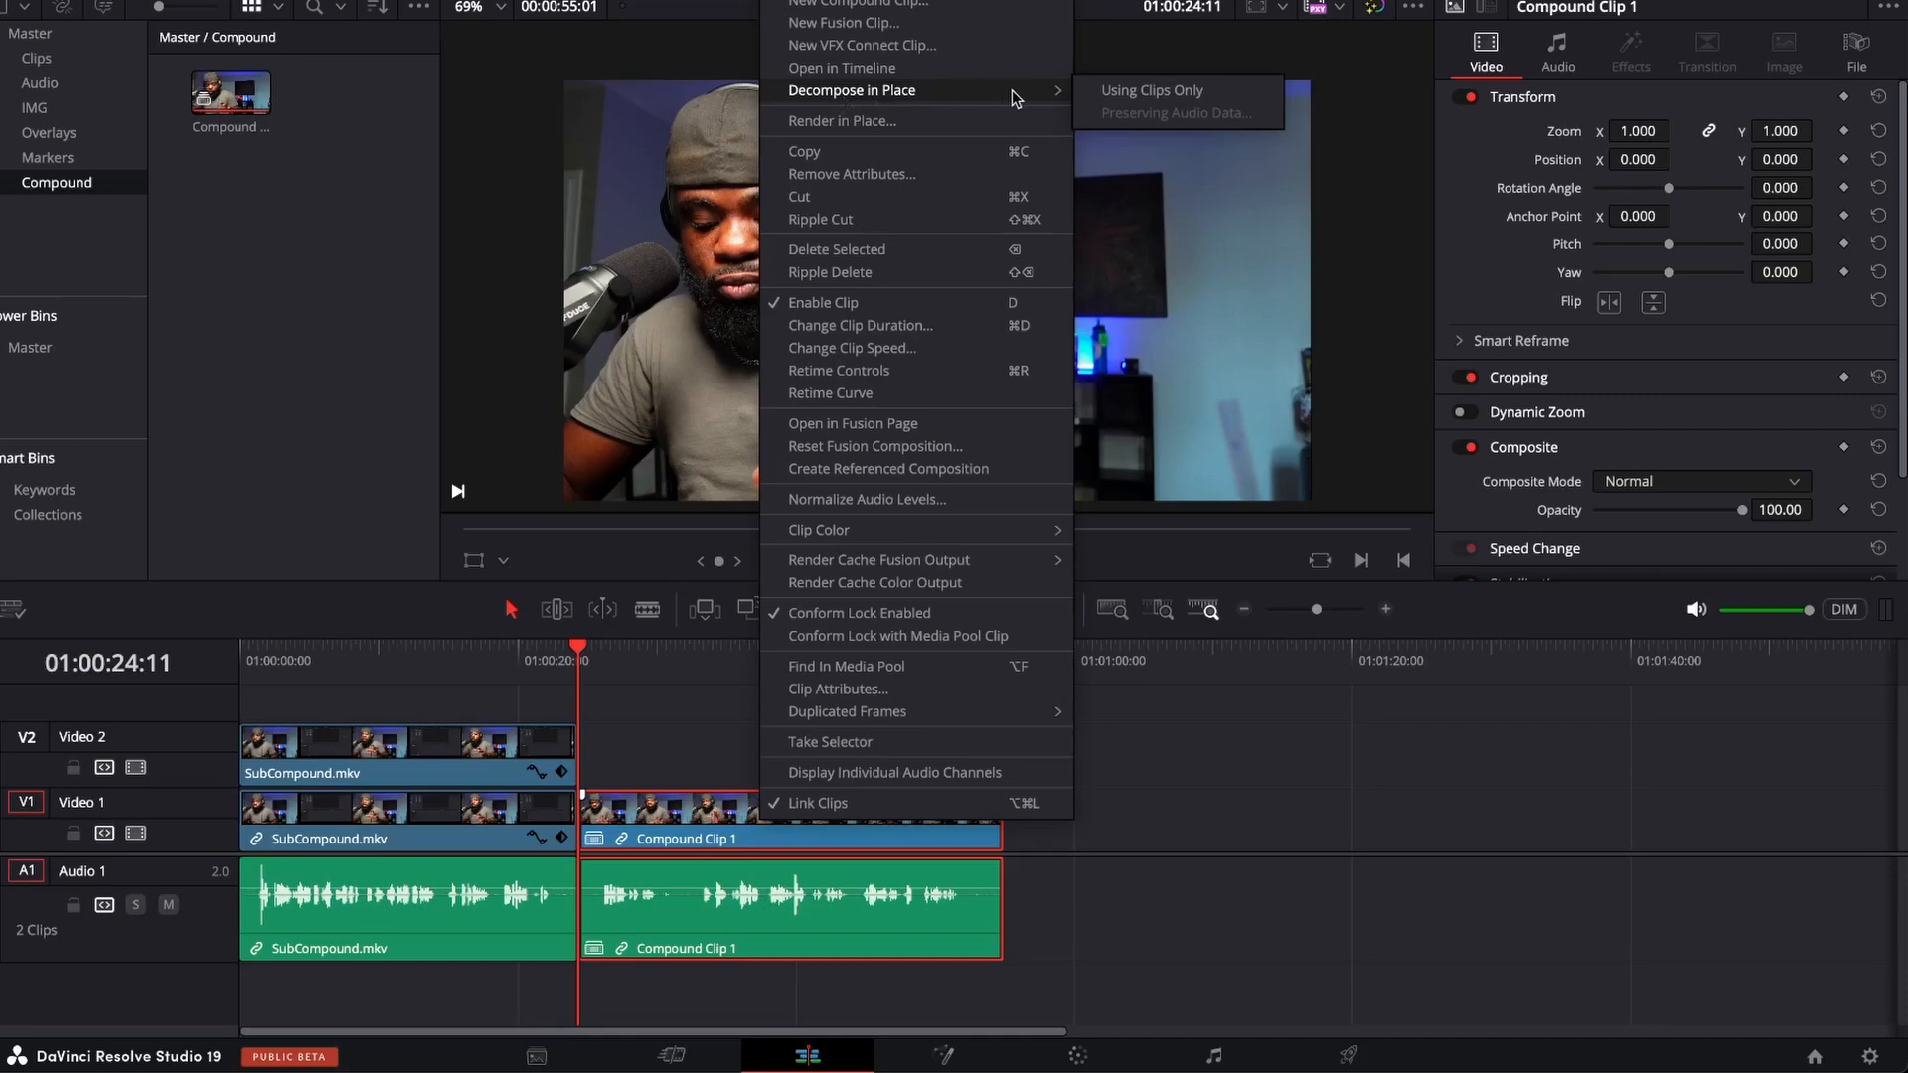
left_click(1113, 93)
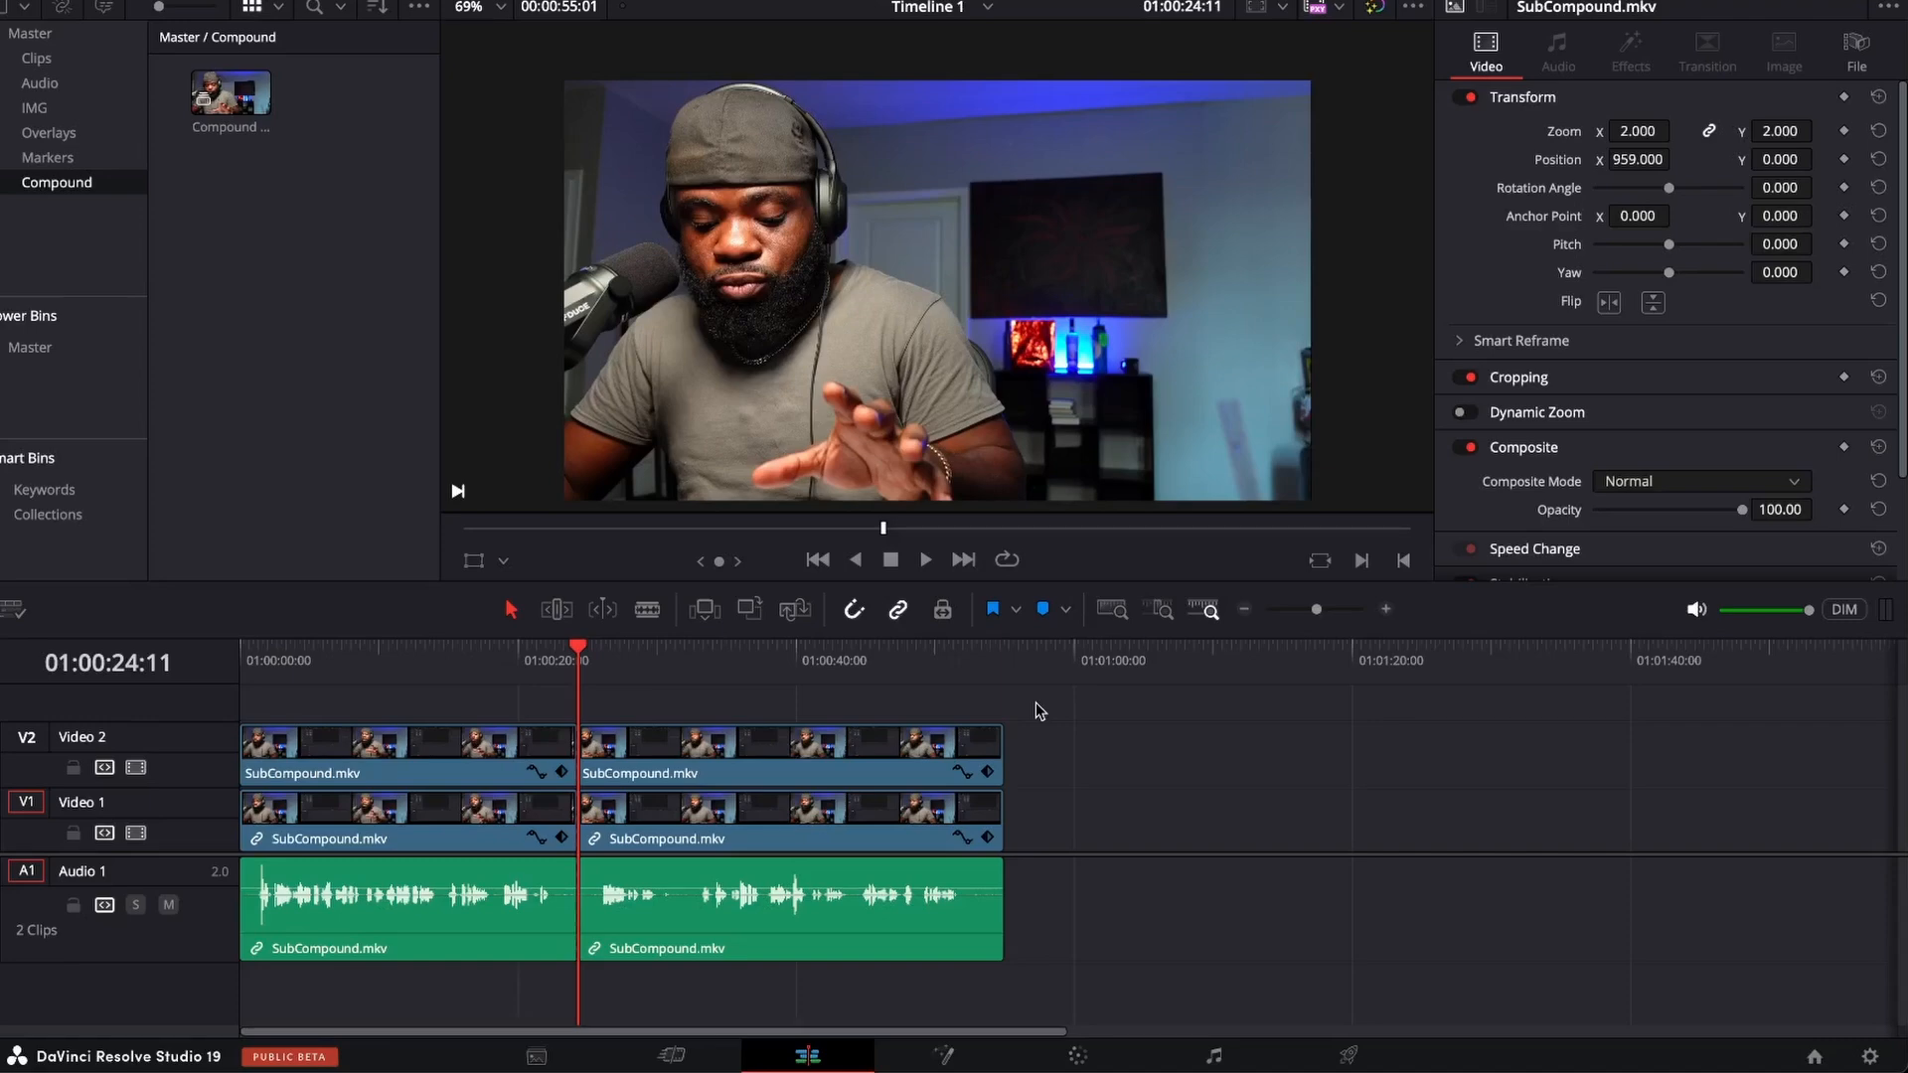
Combine the video and audio clips after the cut into a compound clip named Compound Clip 1.
mouse_move(1036, 702)
left_mouse_down()
mouse_move(918, 712)
mouse_move(912, 924)
mouse_move(909, 894)
left_mouse_up()
right_click(904, 795)
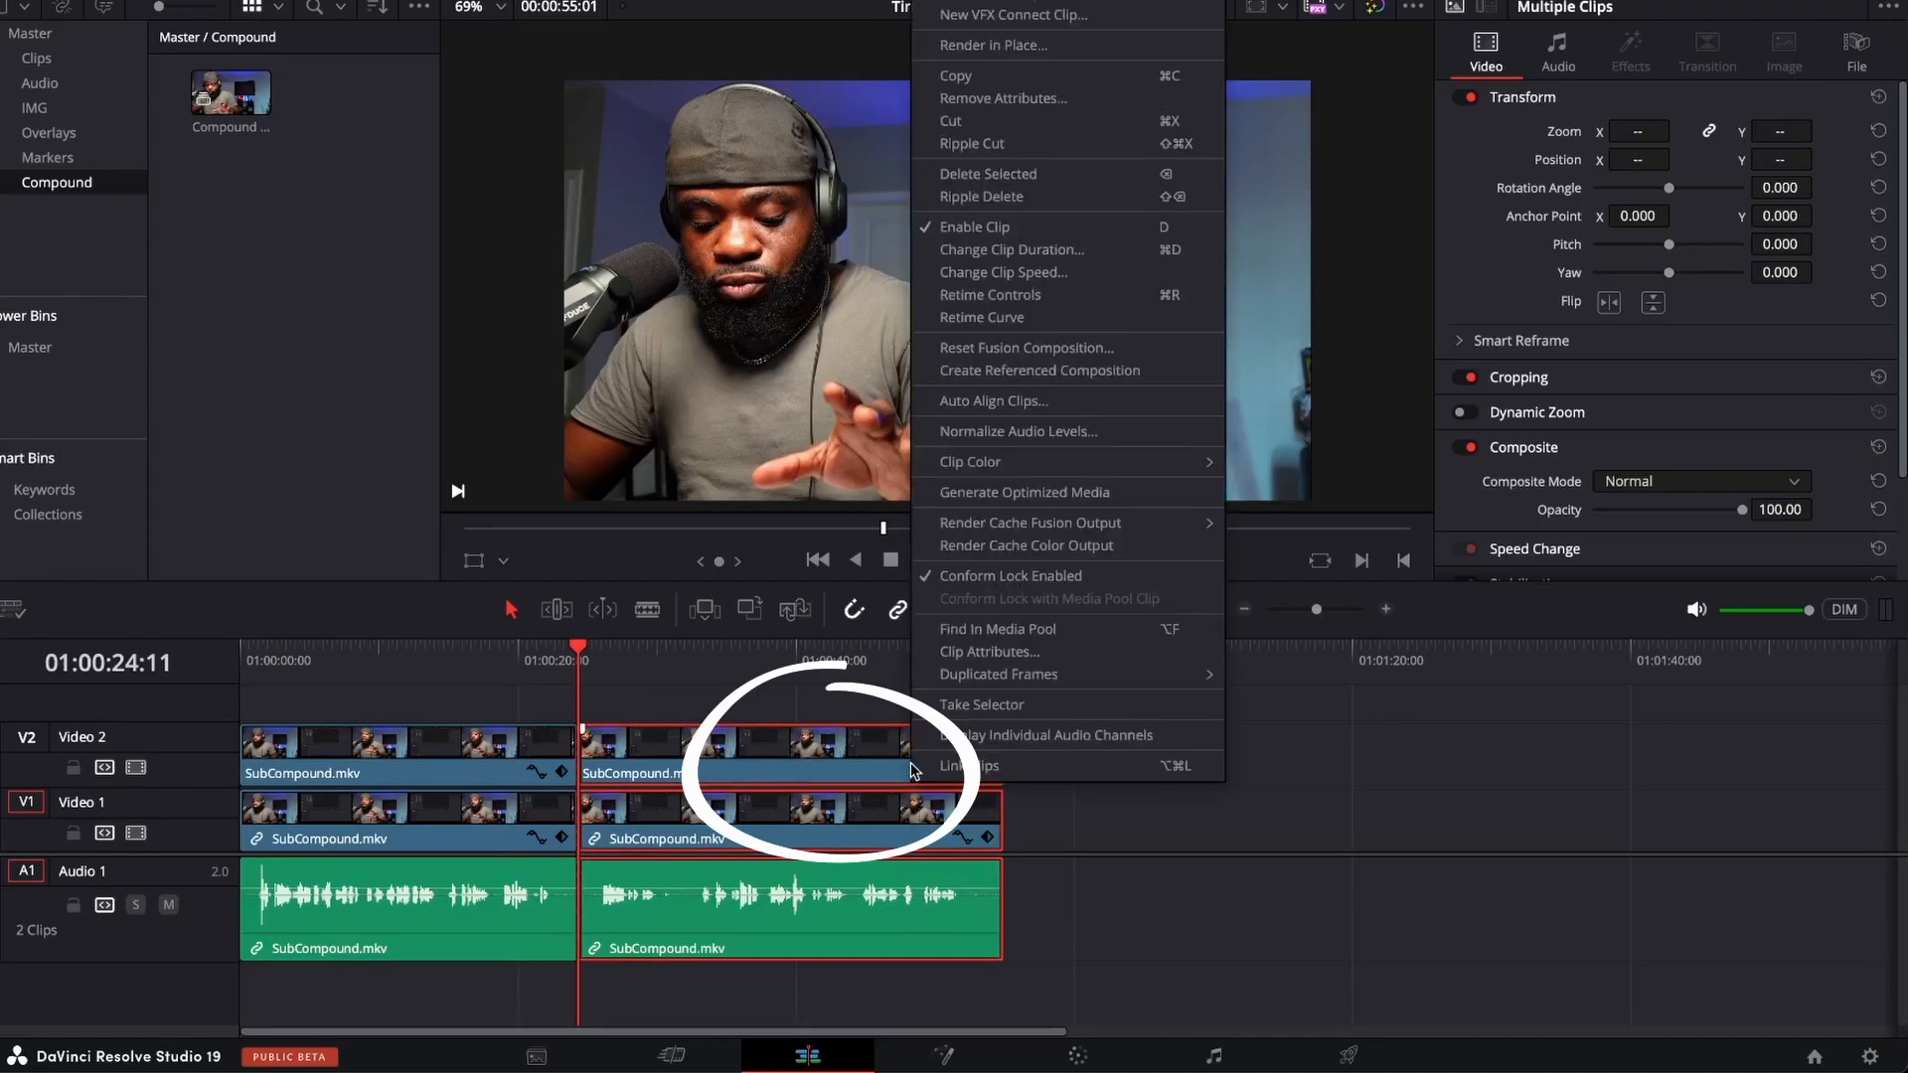
left_click(1063, 15)
left_click(1018, 572)
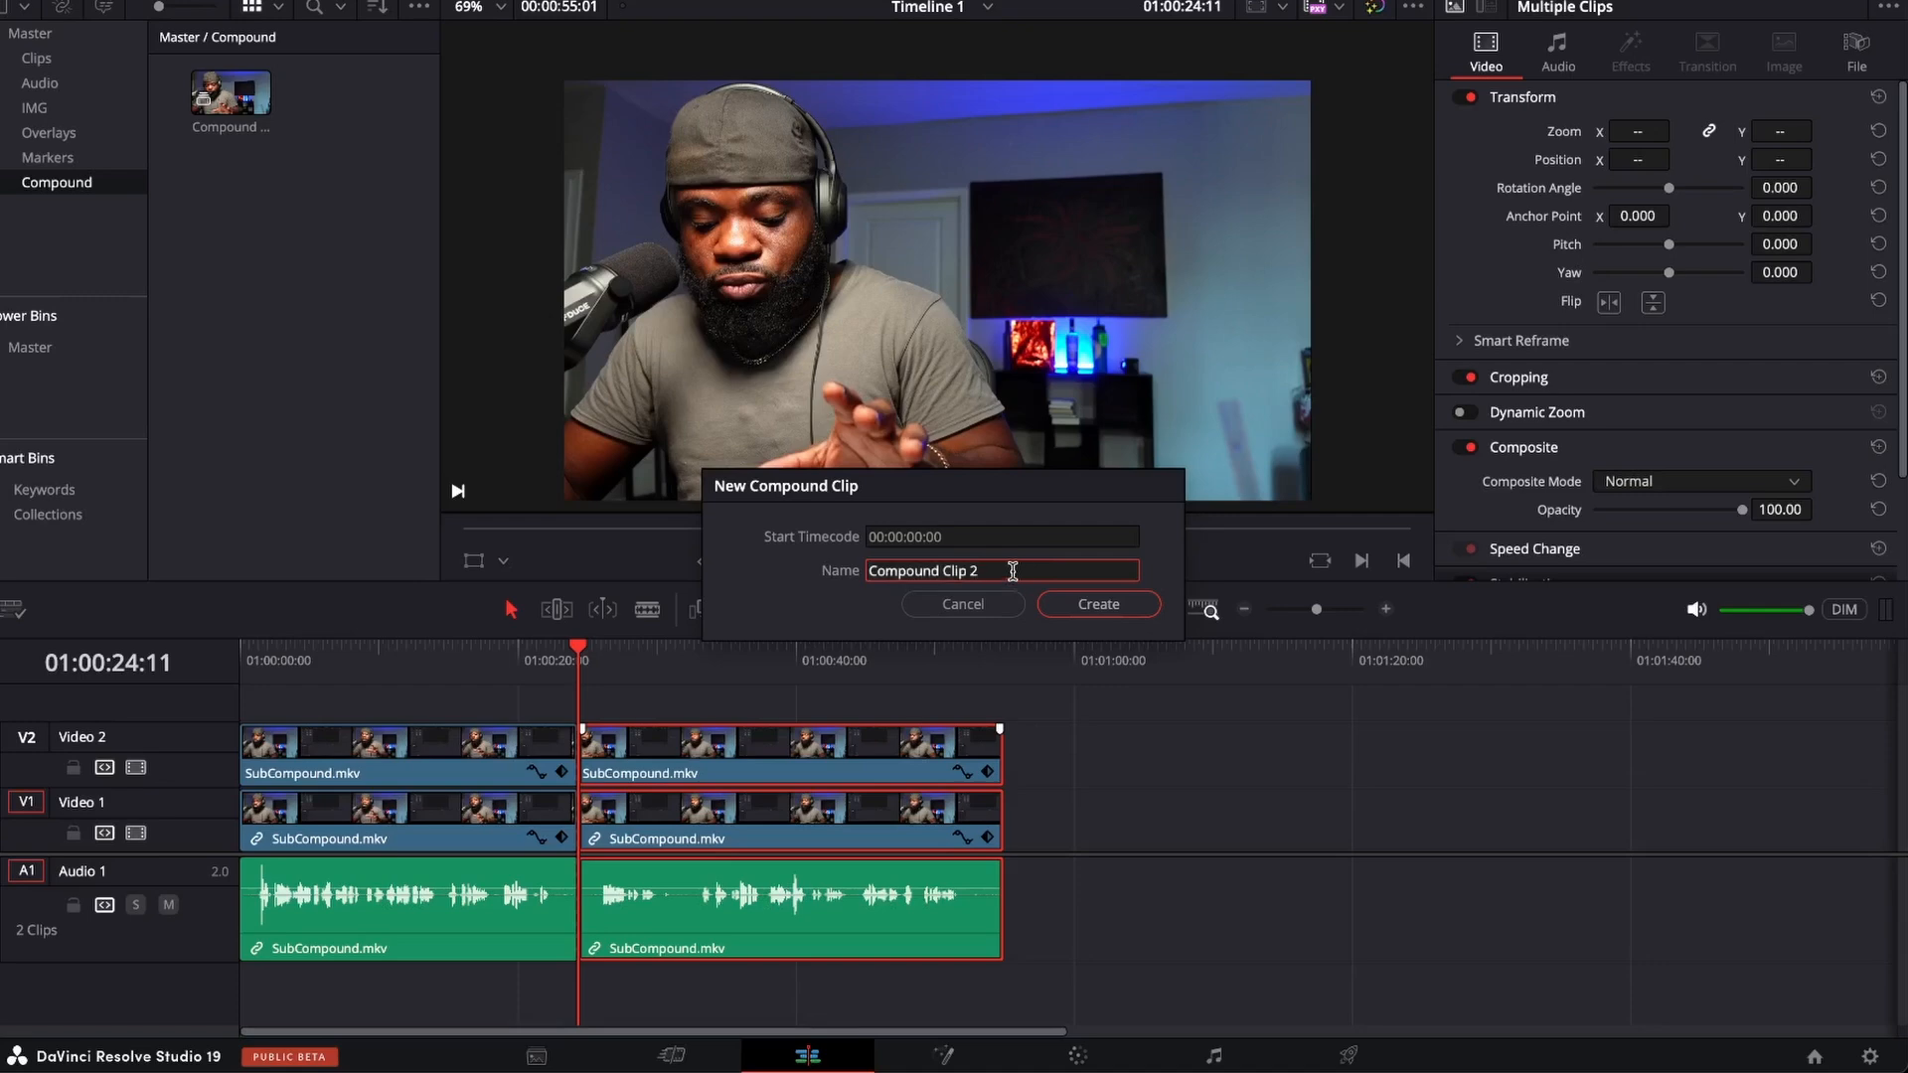
key("BackSpace")
type("1")
key("Return")
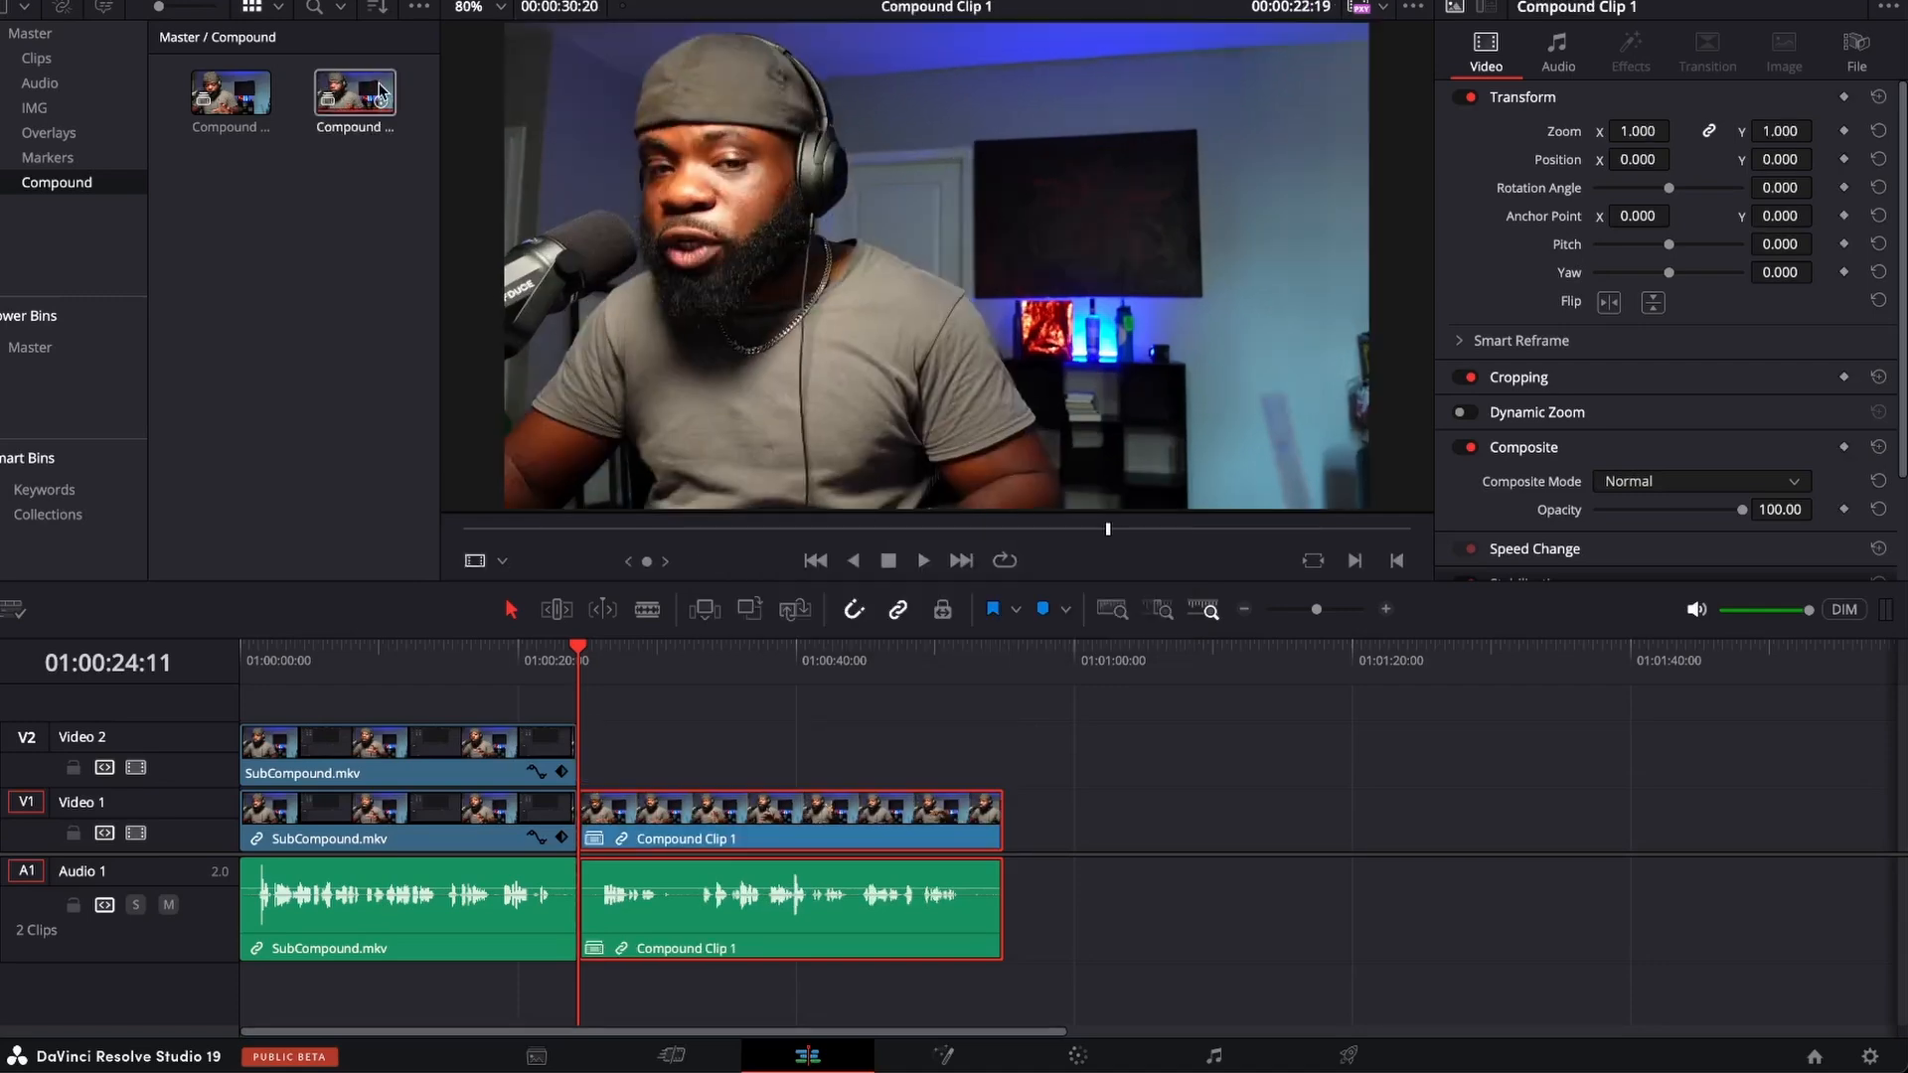
left_click(241, 109)
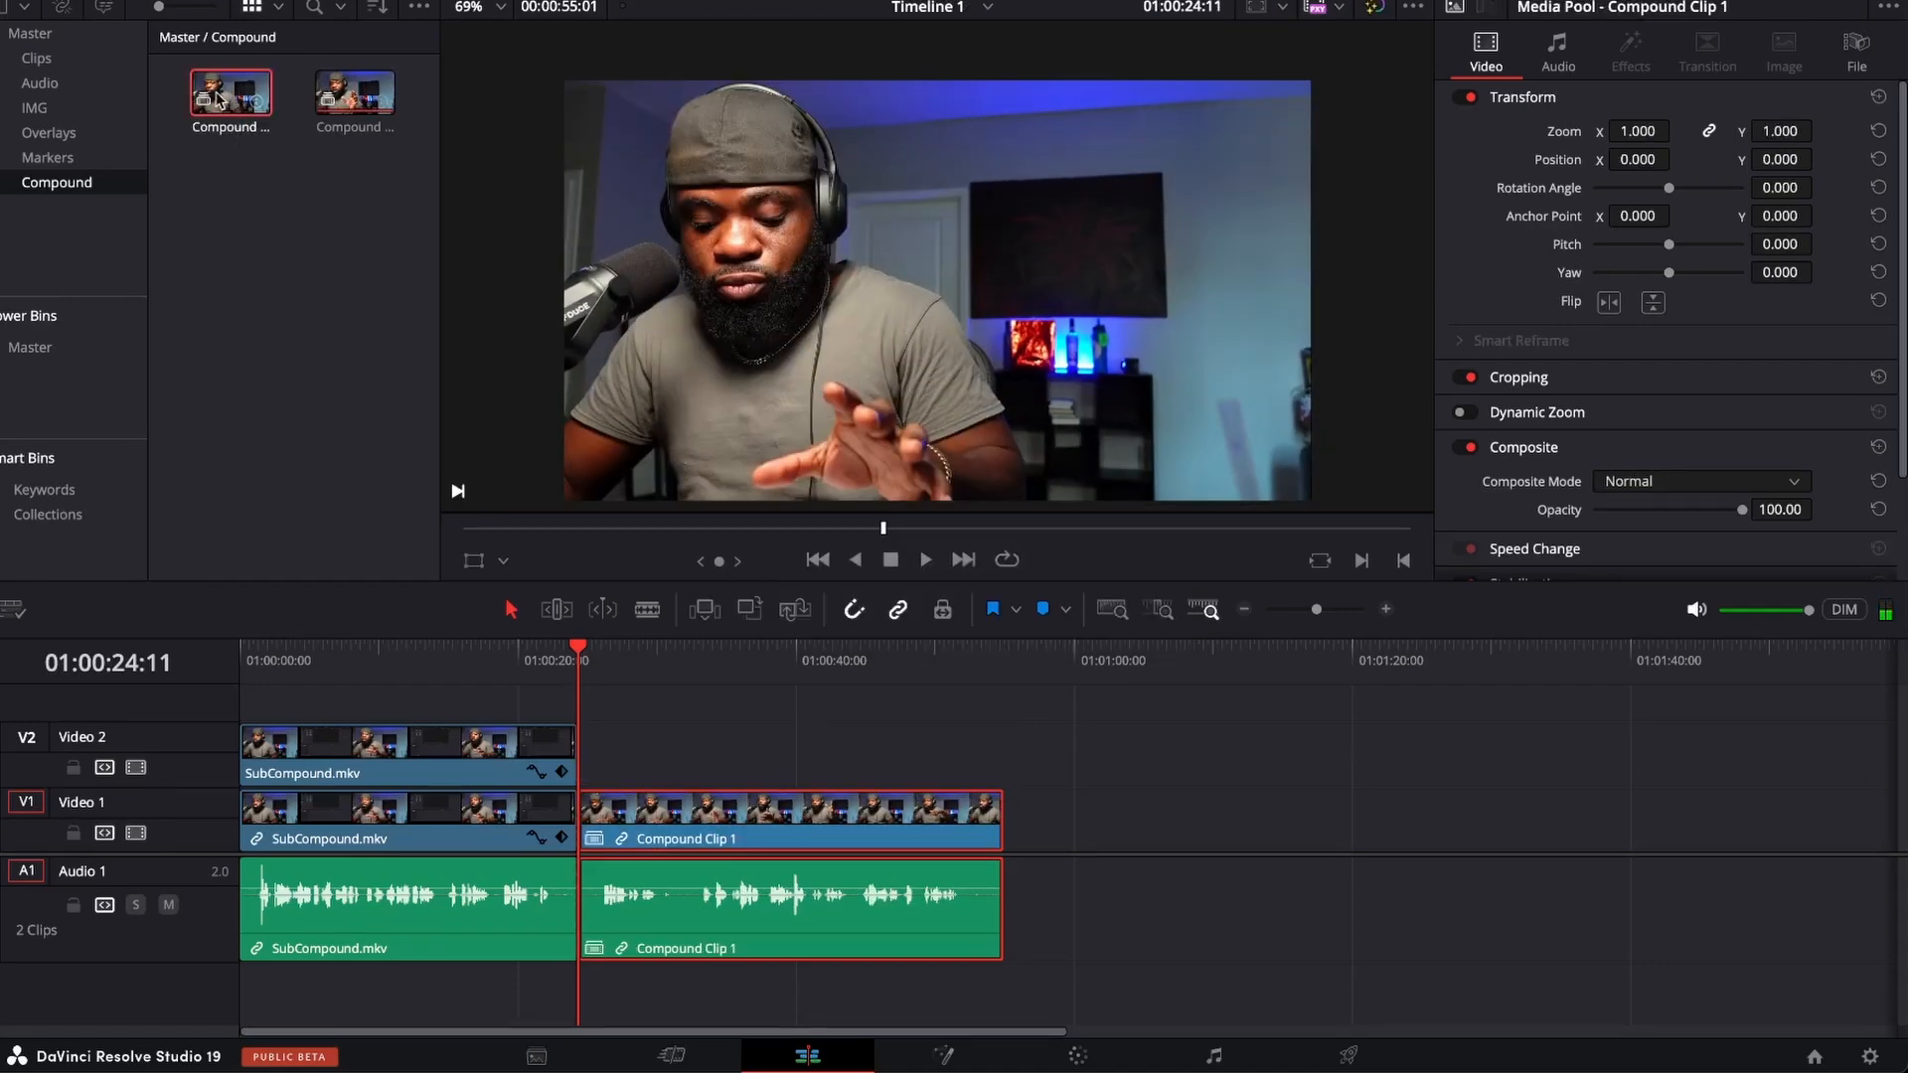
right_click(220, 95)
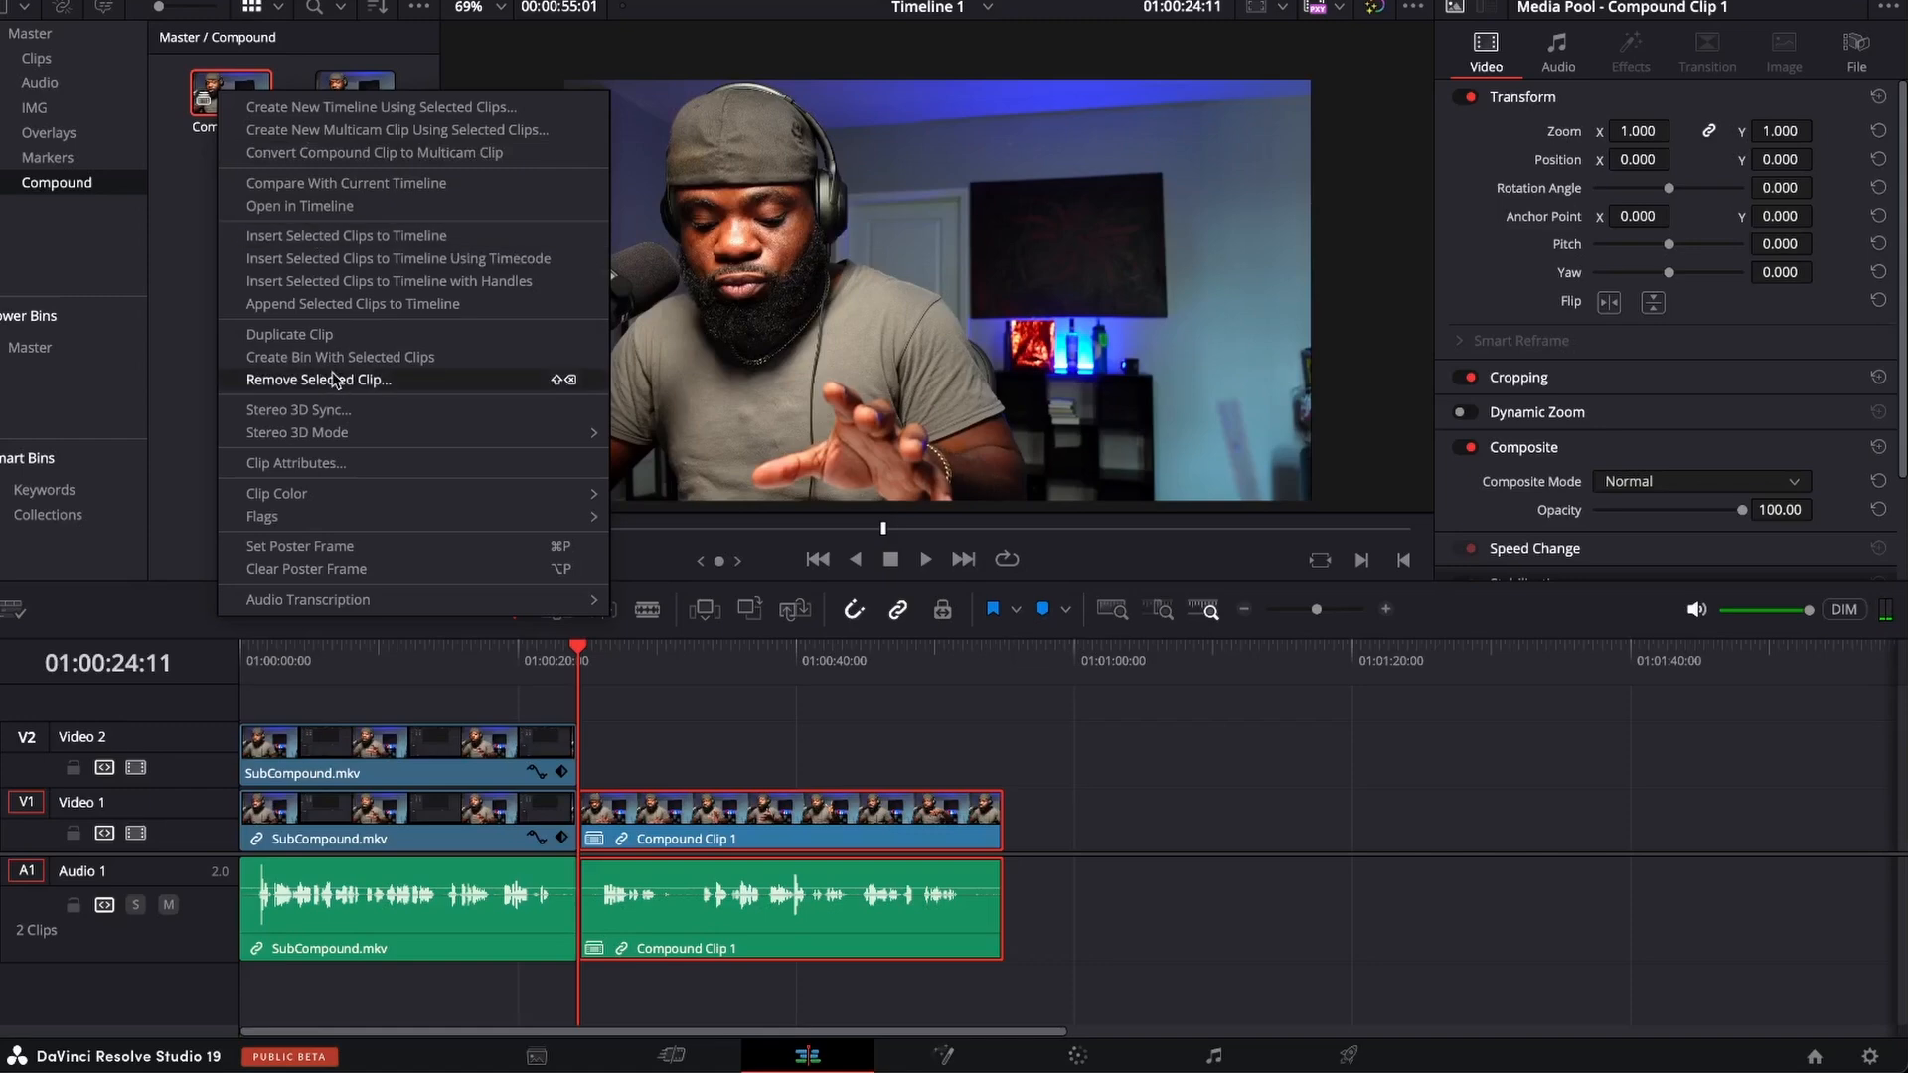
left_click(201, 332)
left_click(735, 714)
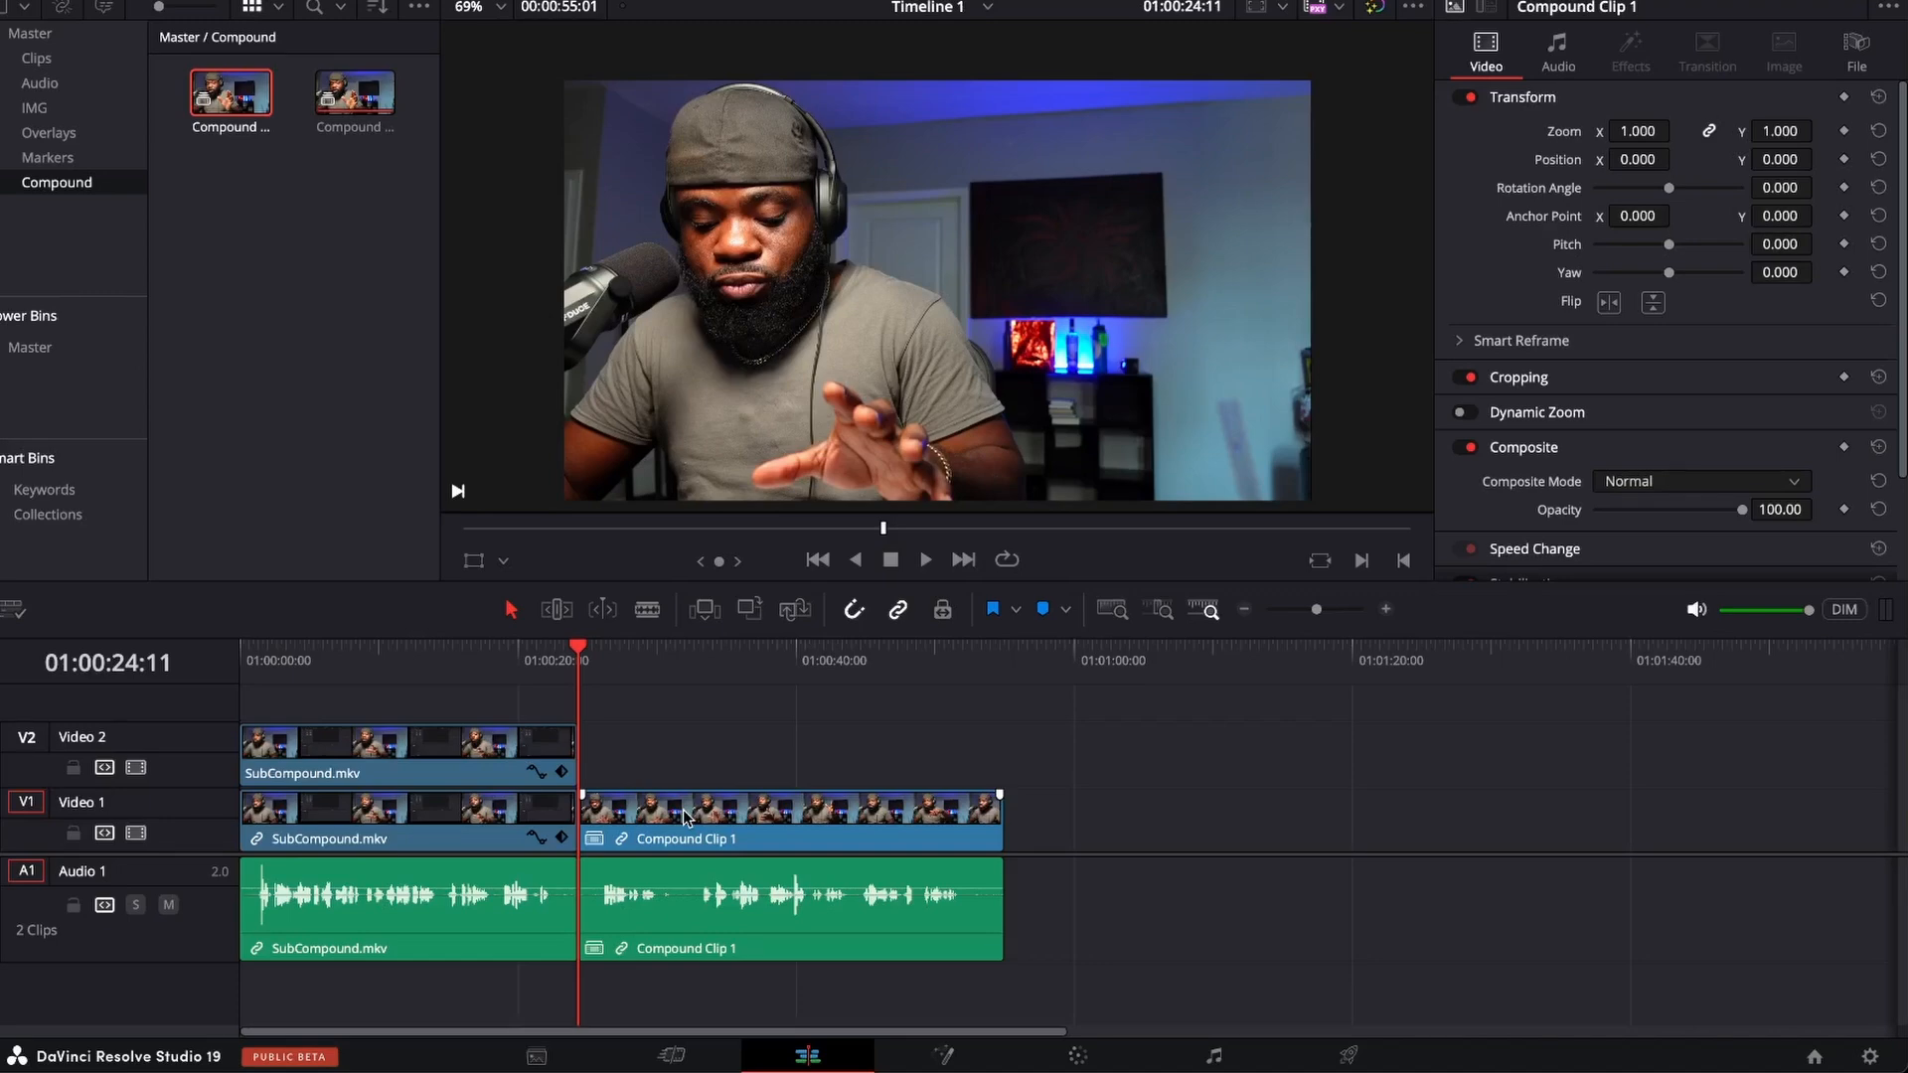
Preview the first compound clip from the bin in the source viewer and insert it into the timeline at 01:00:09:29.
left_click_drag(618, 666, 379, 656)
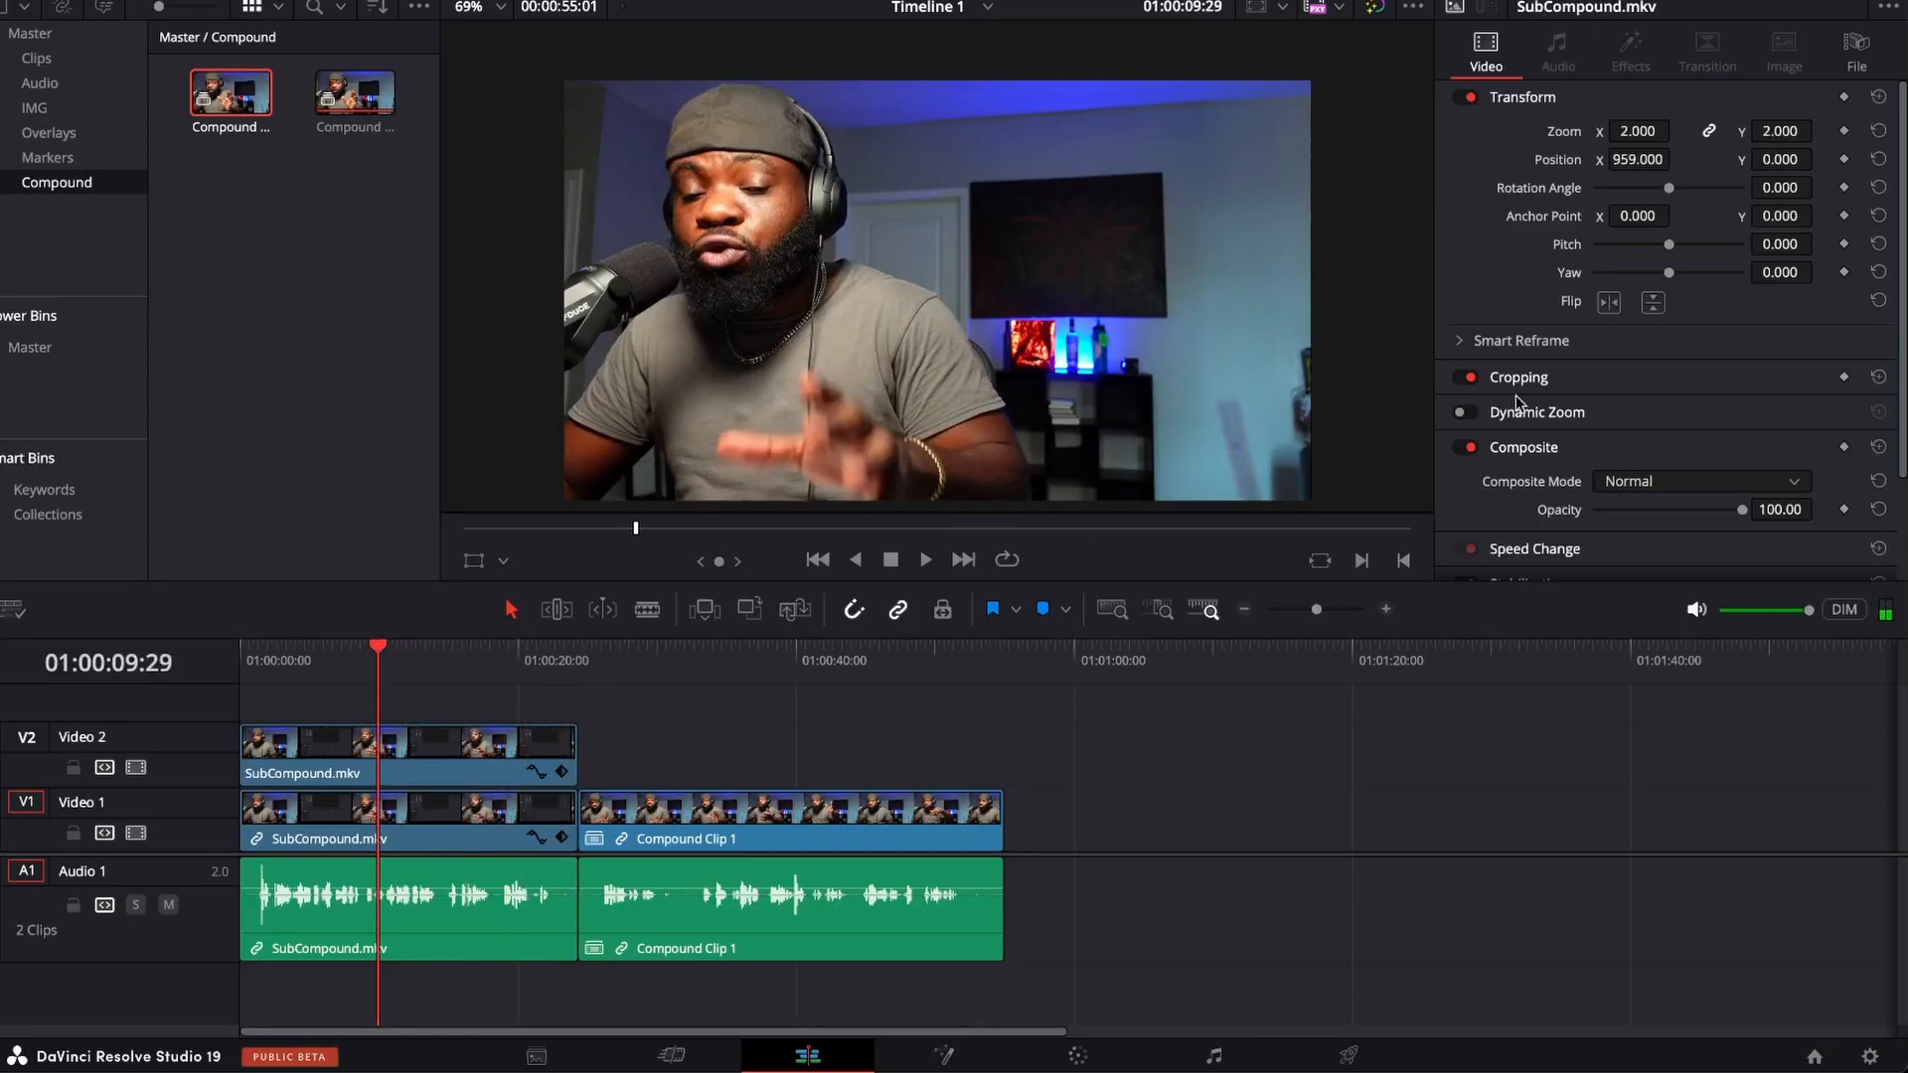
left_click(1852, 14)
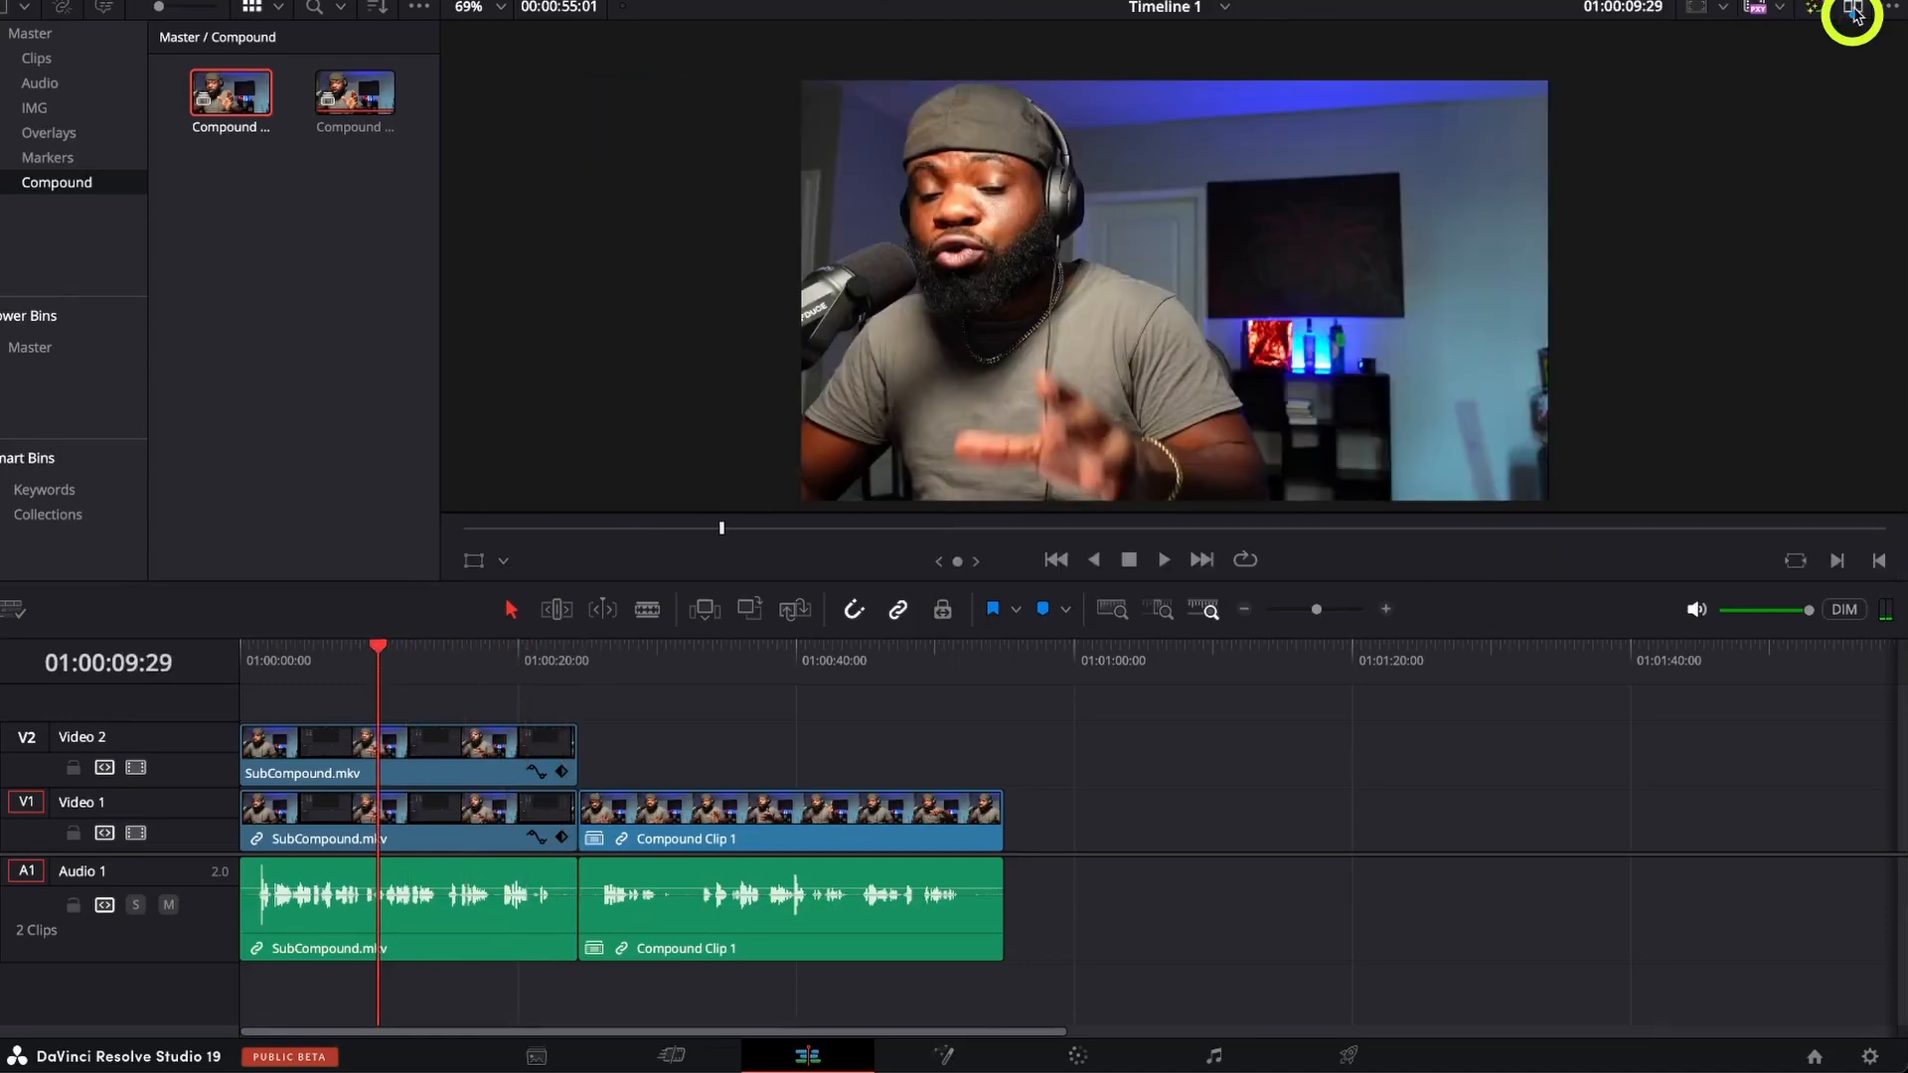
left_click(1852, 14)
double_click(230, 99)
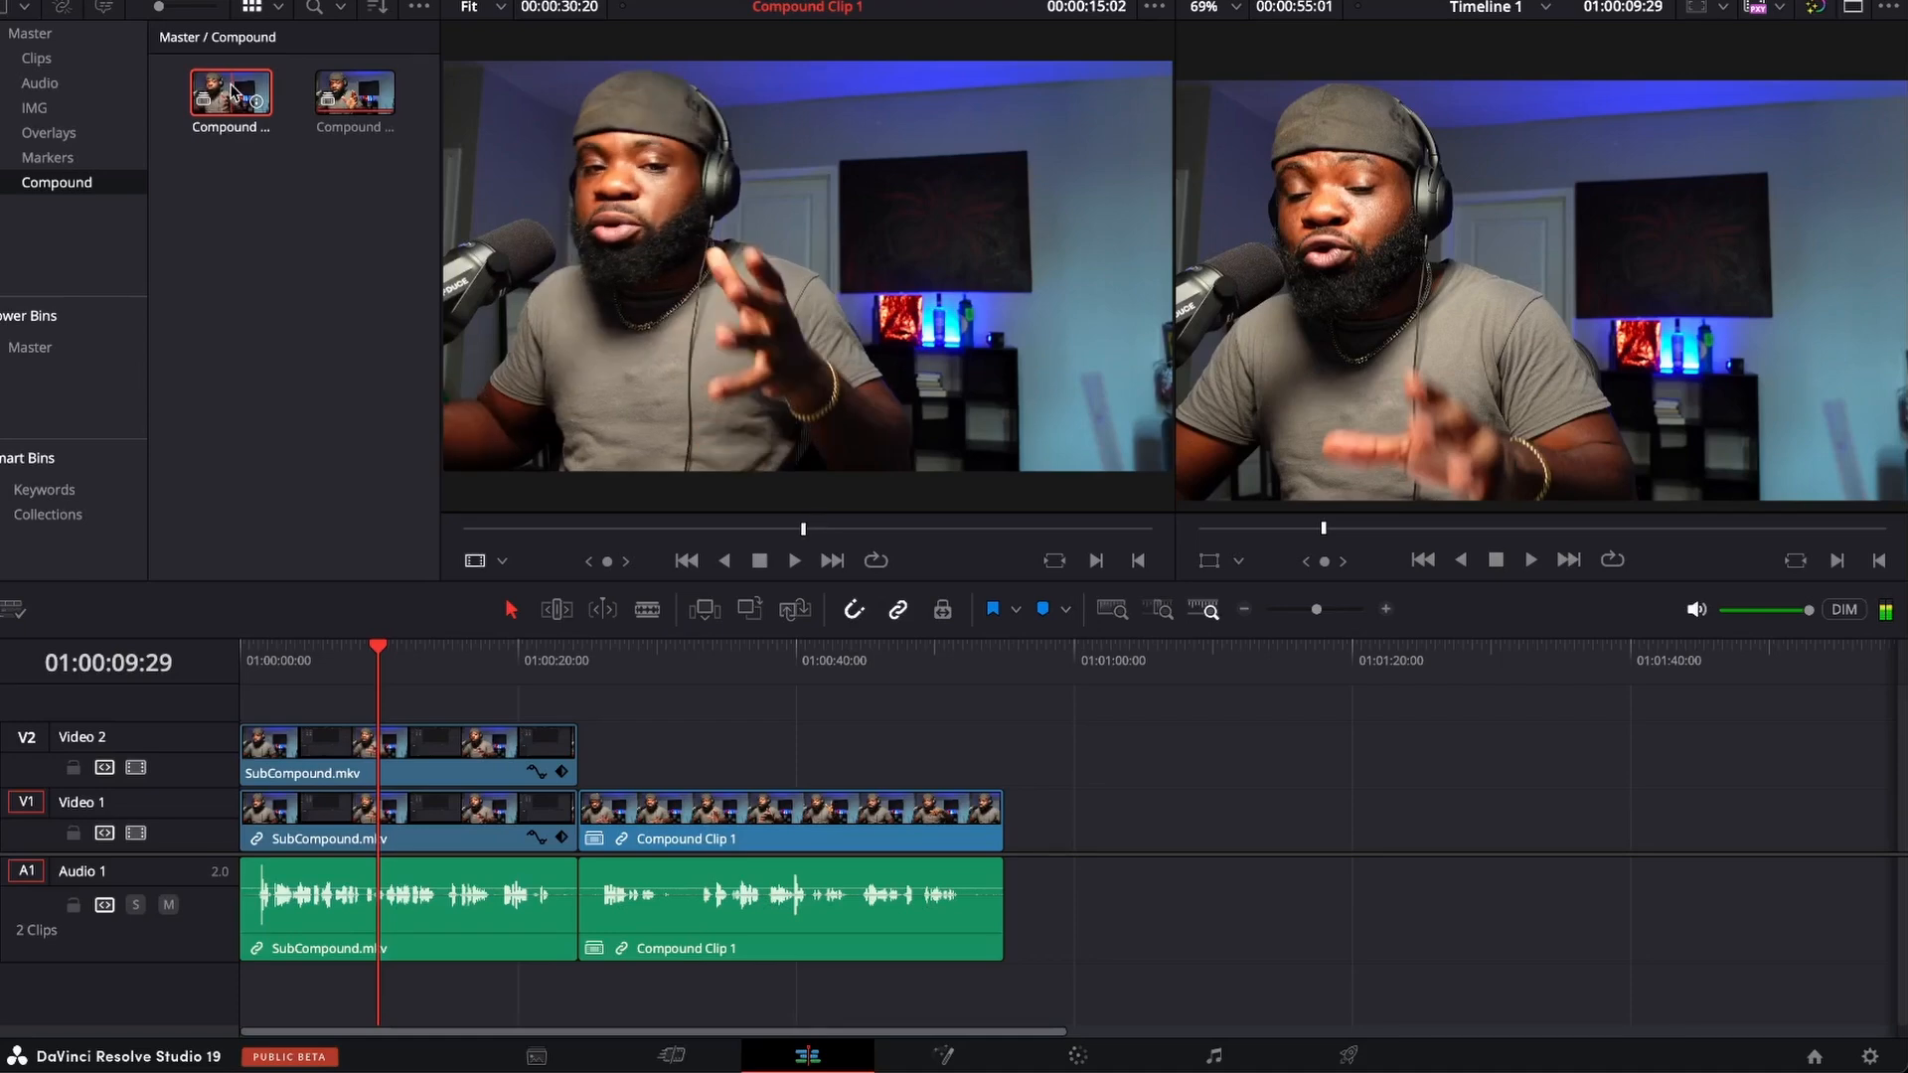
left_click_drag(233, 92, 1760, 140)
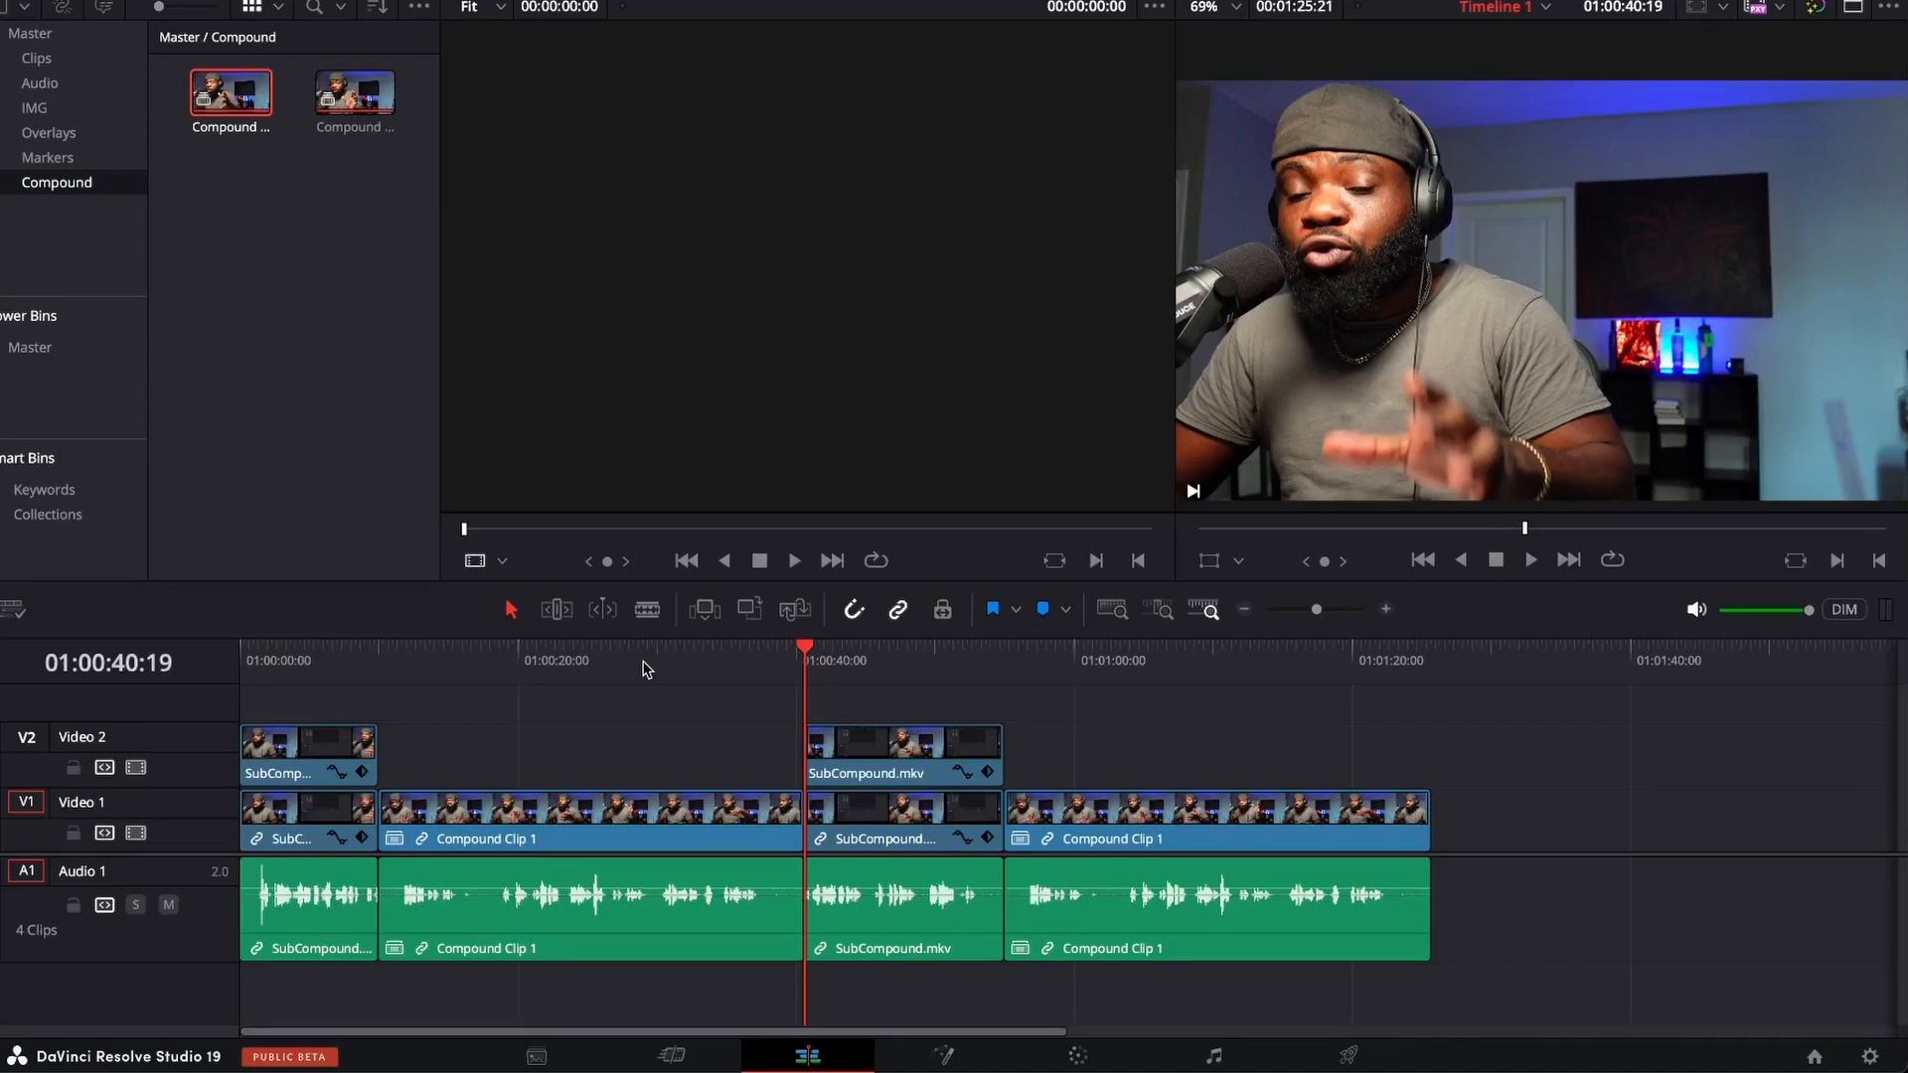
Undo the clip insertion and the compound clip grouping, and return to the single-viewer layout.
key("ctrl+z")
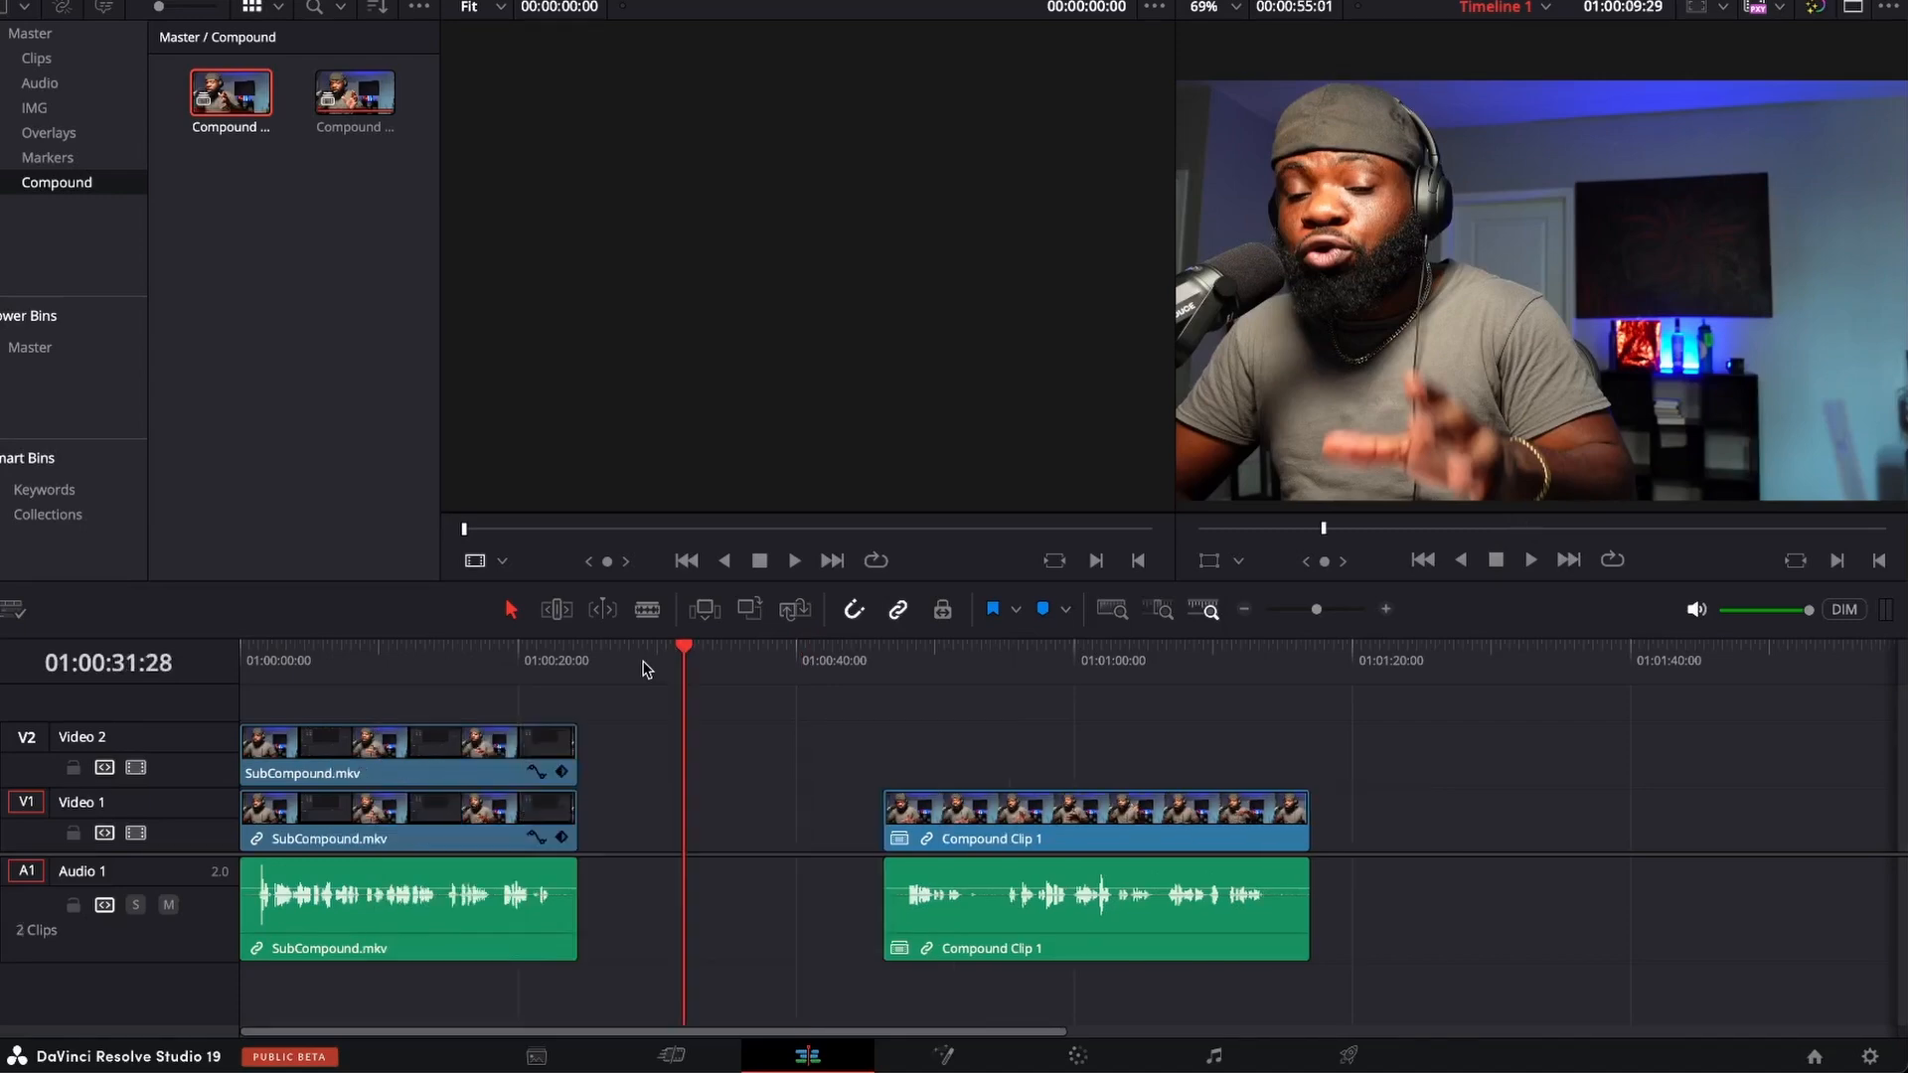
key("ctrl+z")
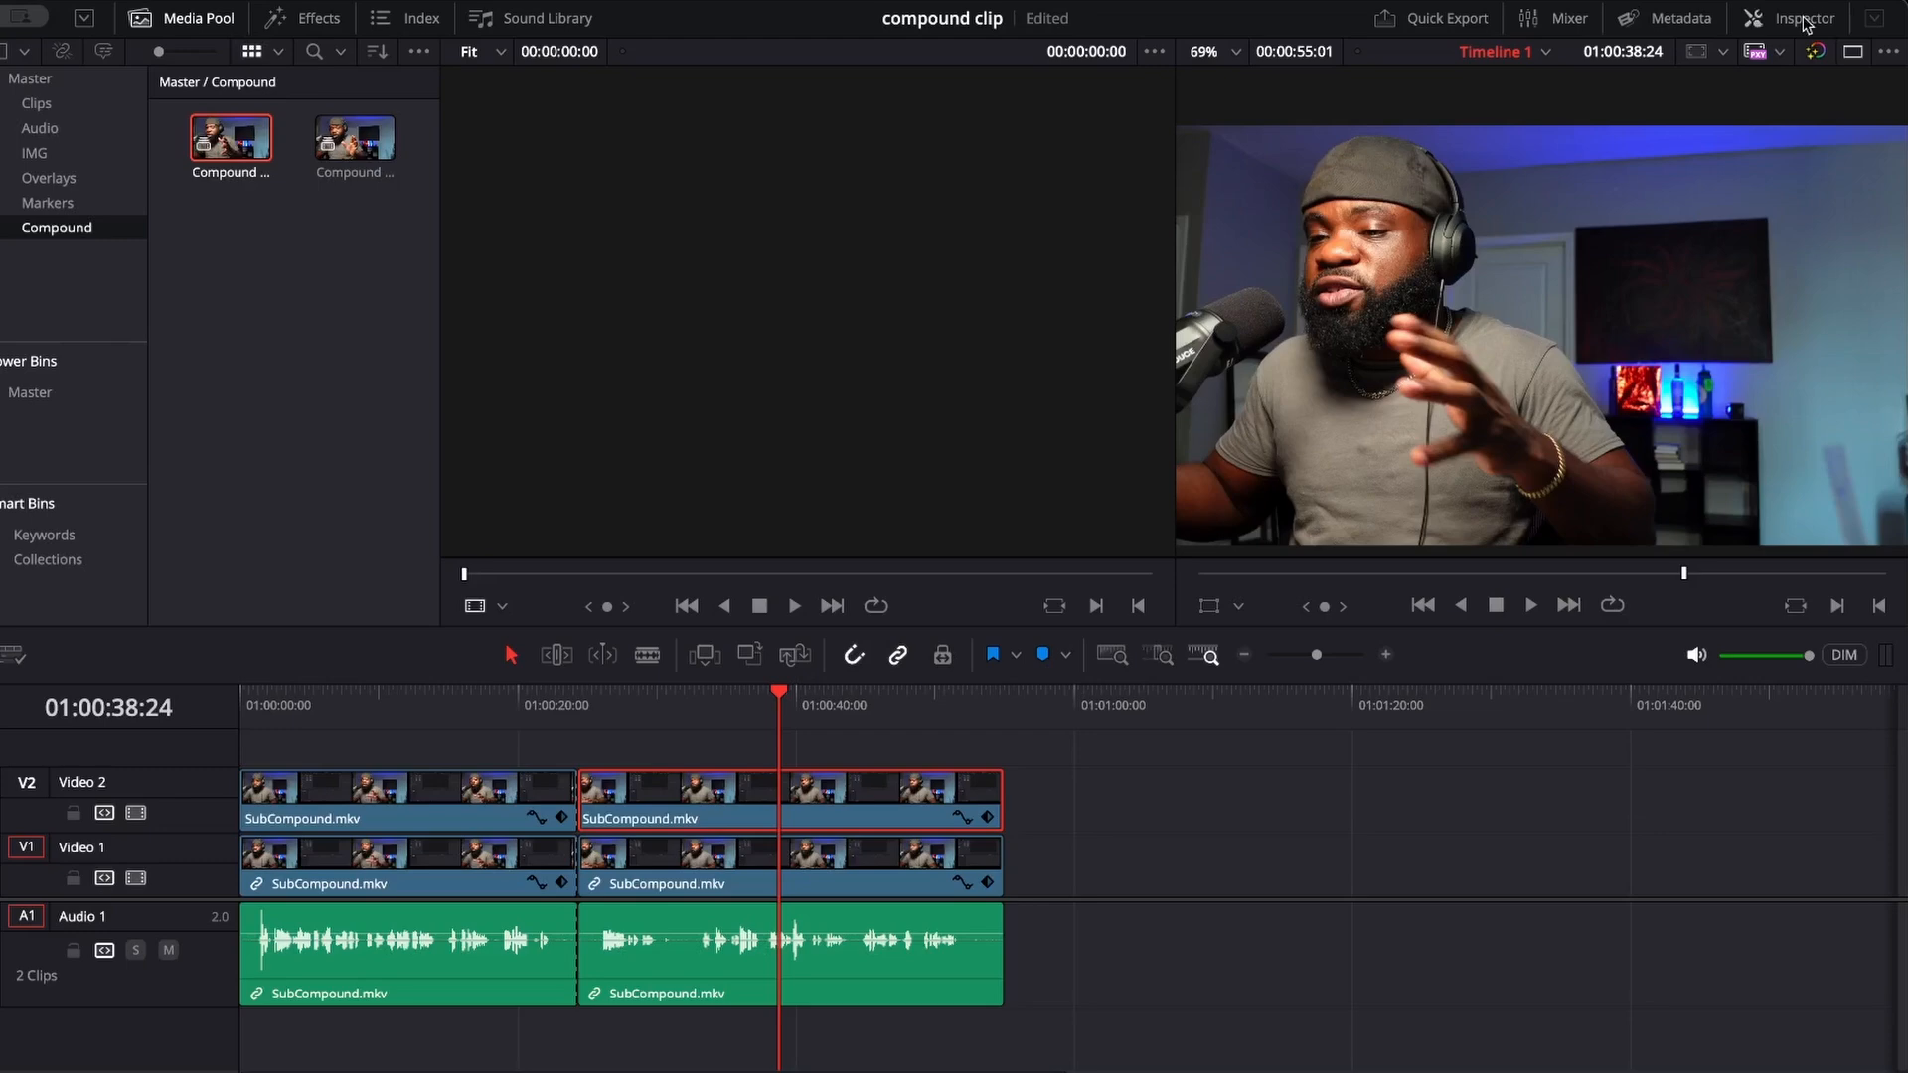
left_click(1854, 51)
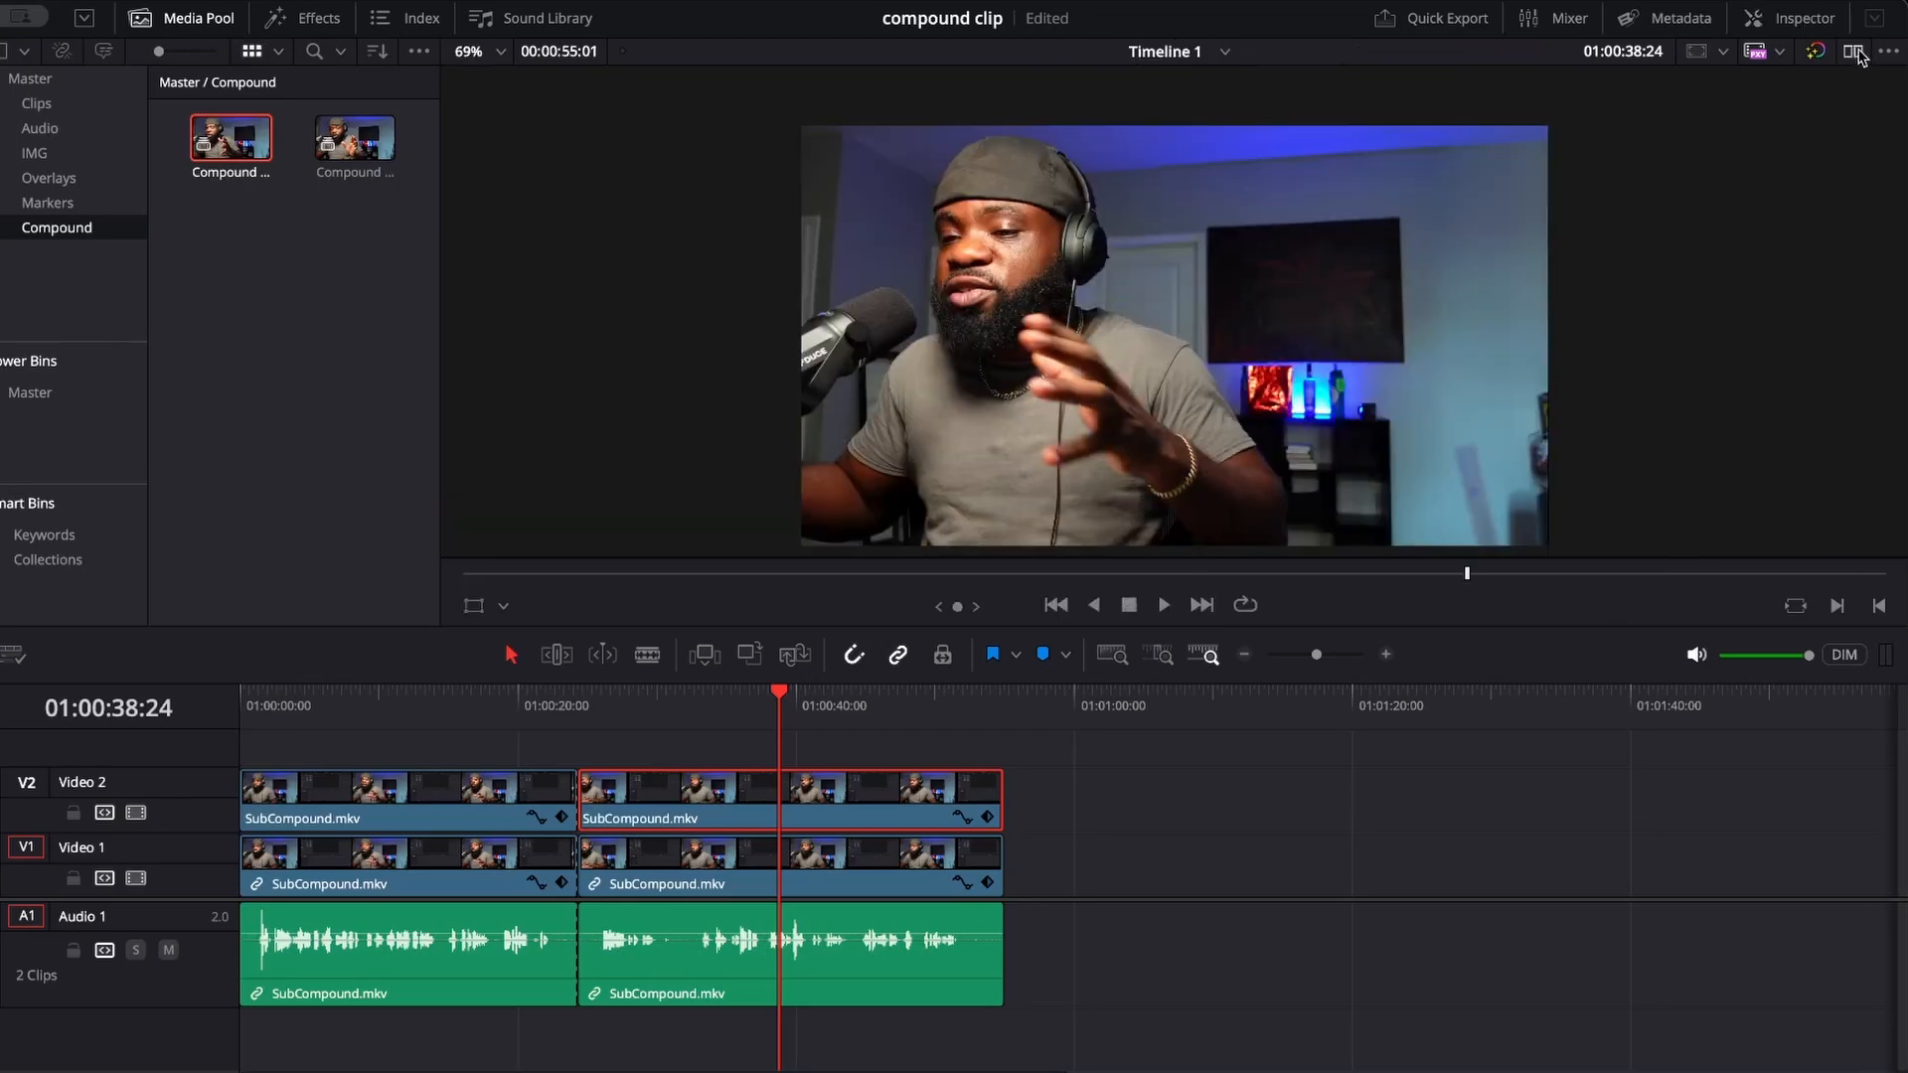
Set the X position of the Video 2 webcam clip after the cut to 1946.
left_click(1806, 20)
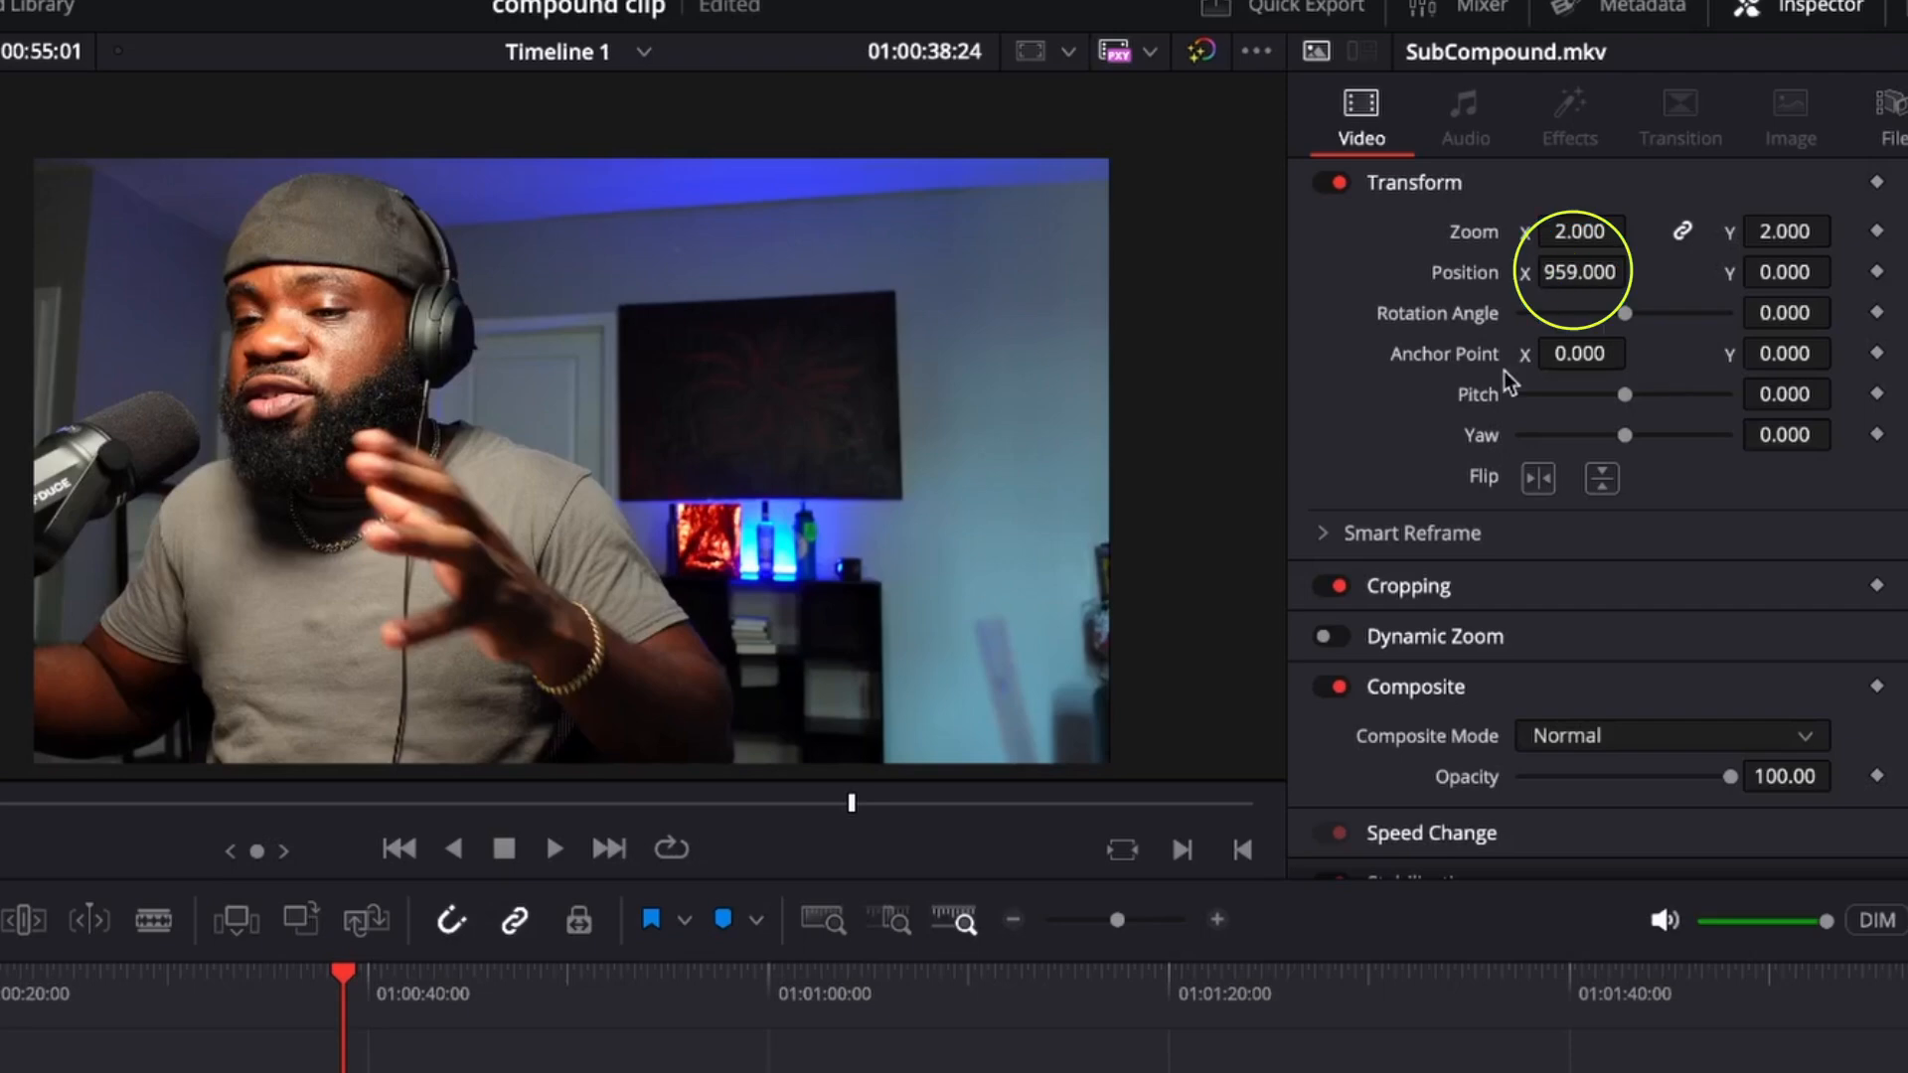
mouse_move(1579, 272)
left_mouse_down()
mouse_move(1638, 268)
mouse_move(1580, 273)
left_mouse_up()
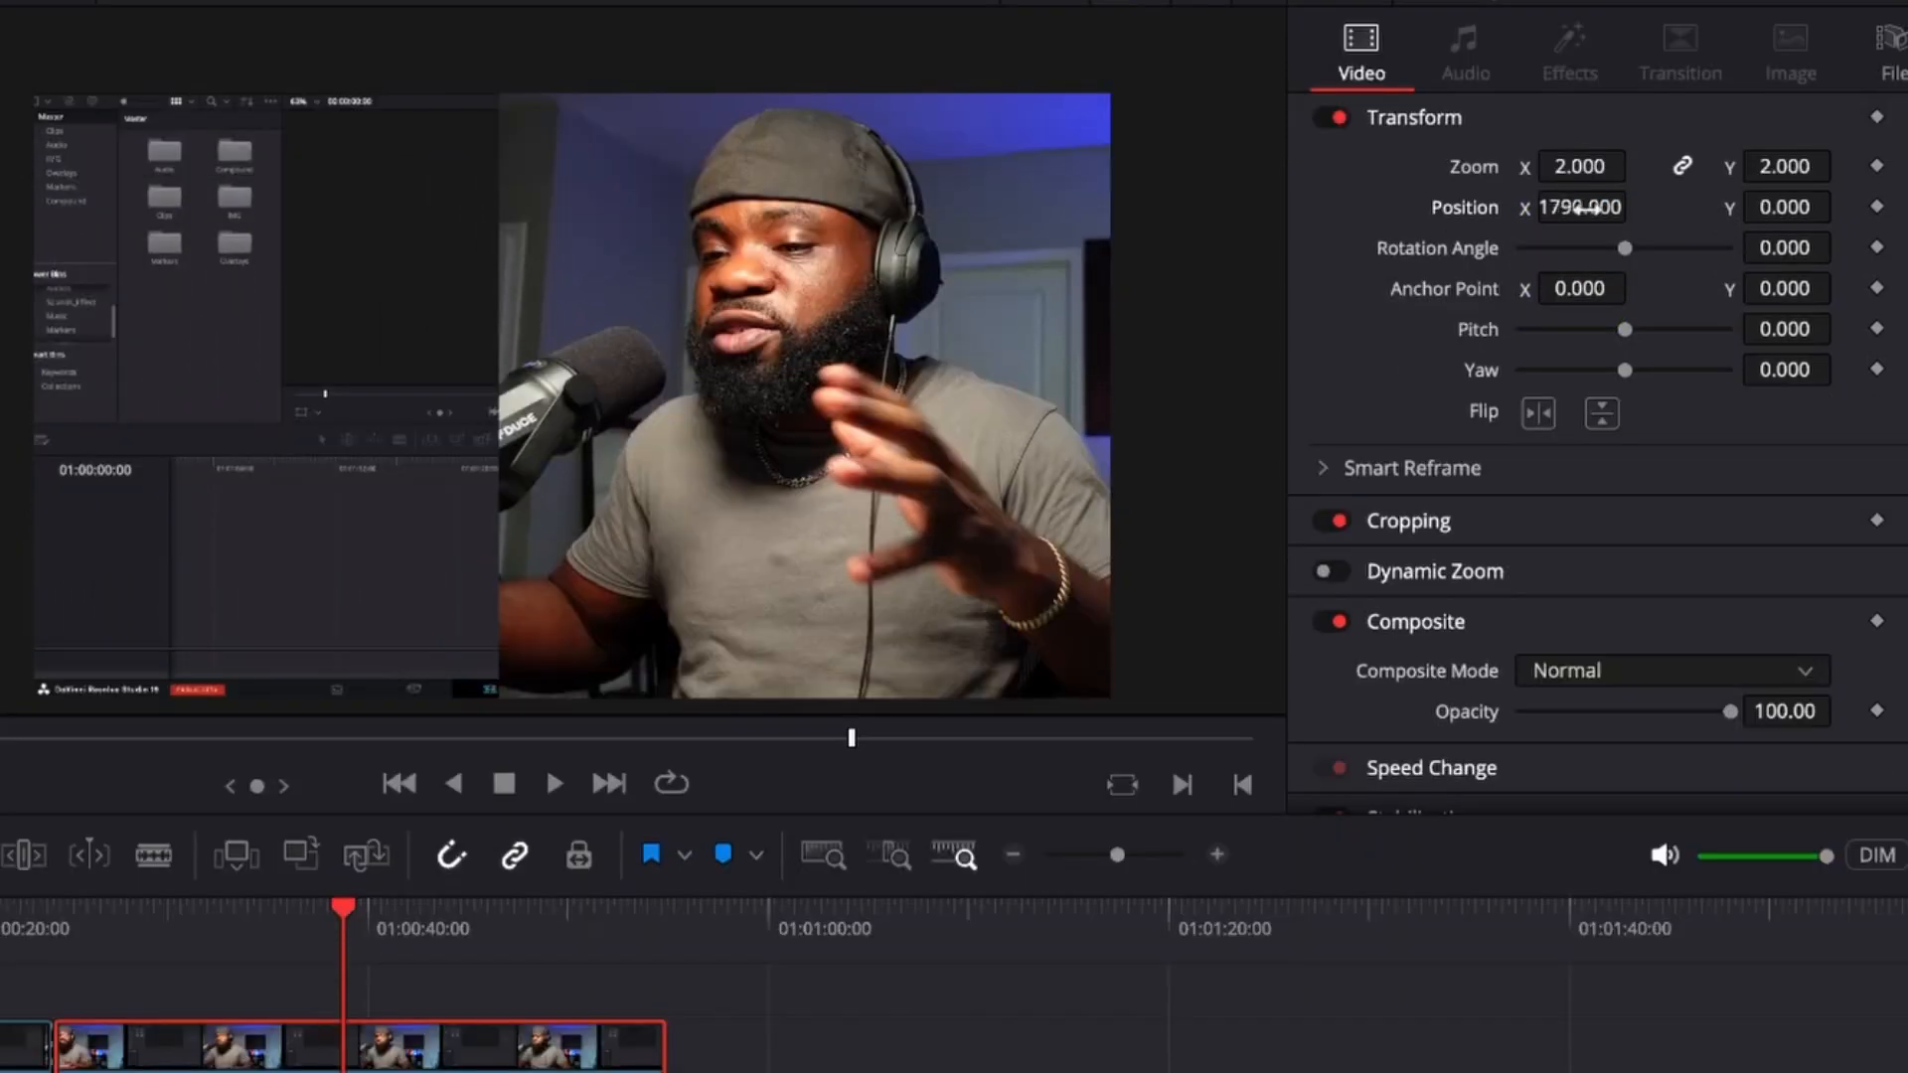
left_click_drag(1580, 209, 1624, 205)
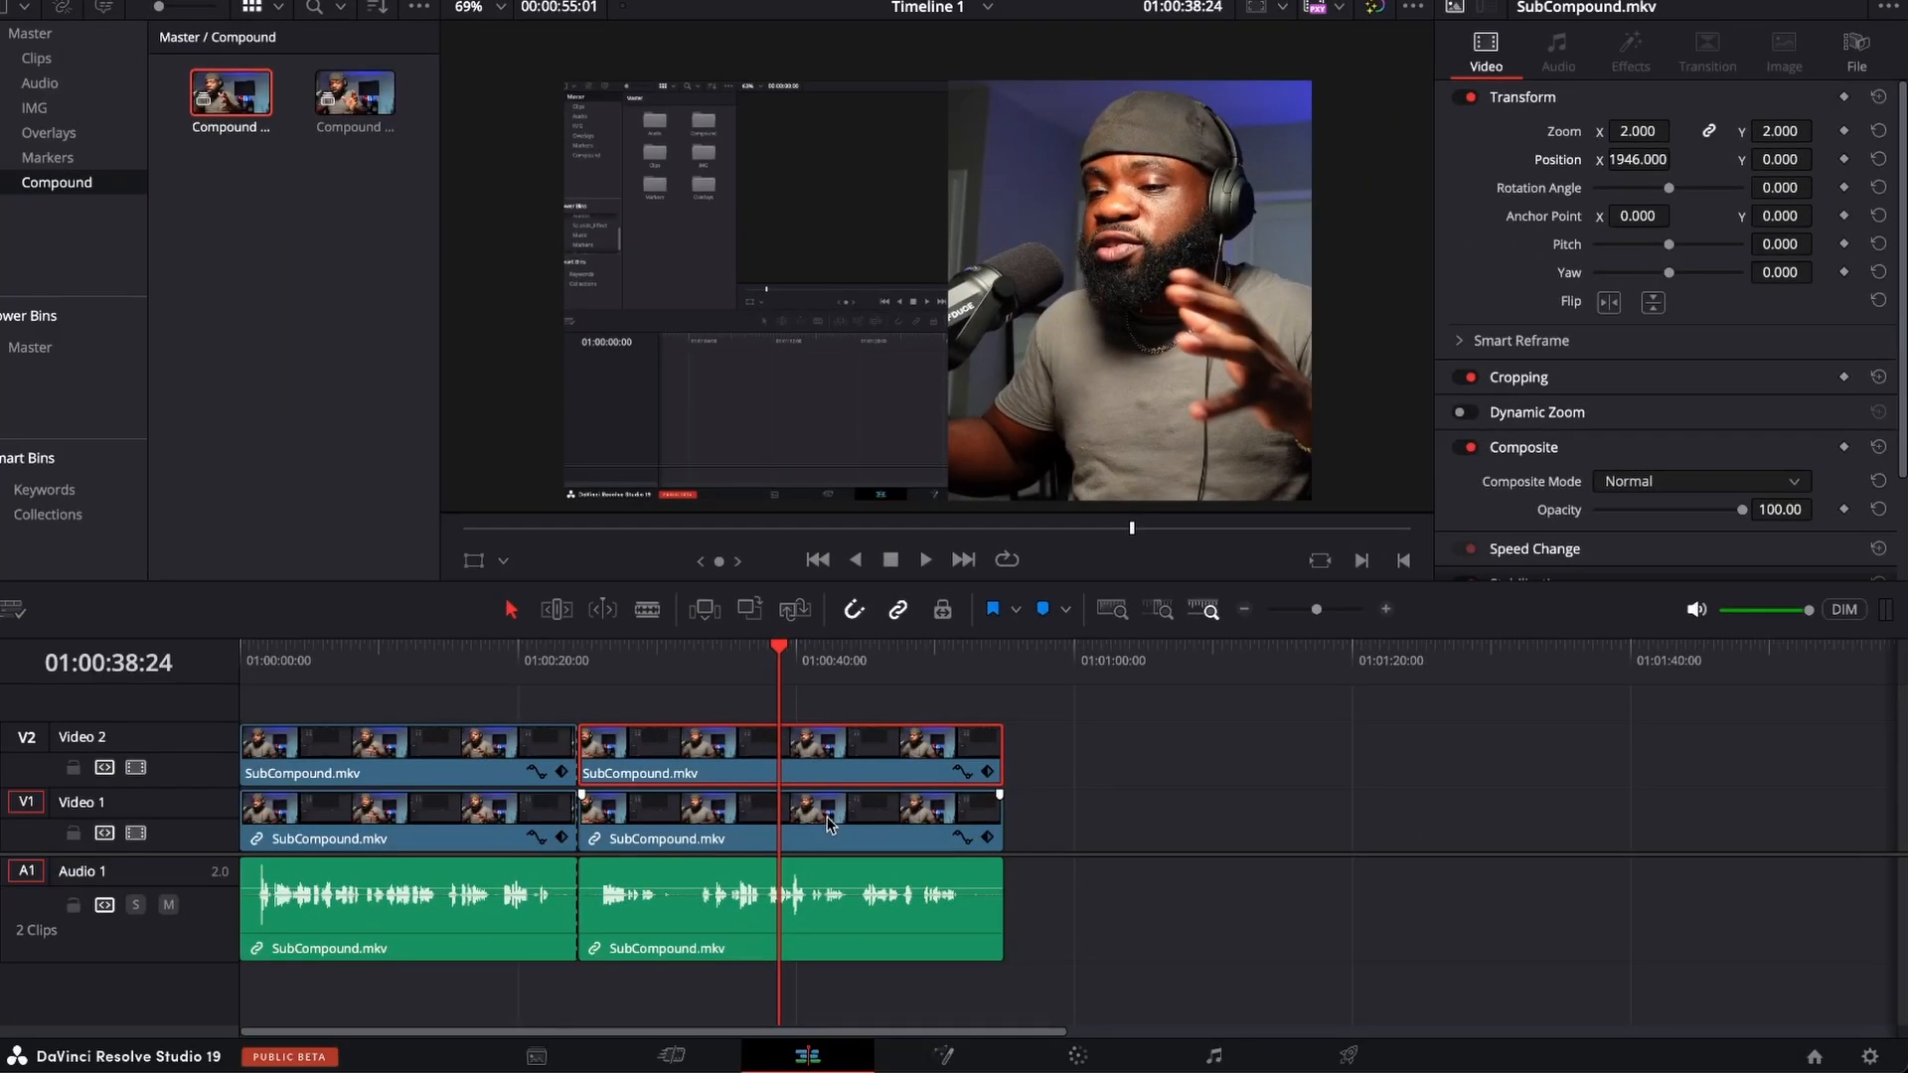
Split the clips on all tracks at 01:00:38:24.
left_click(830, 817)
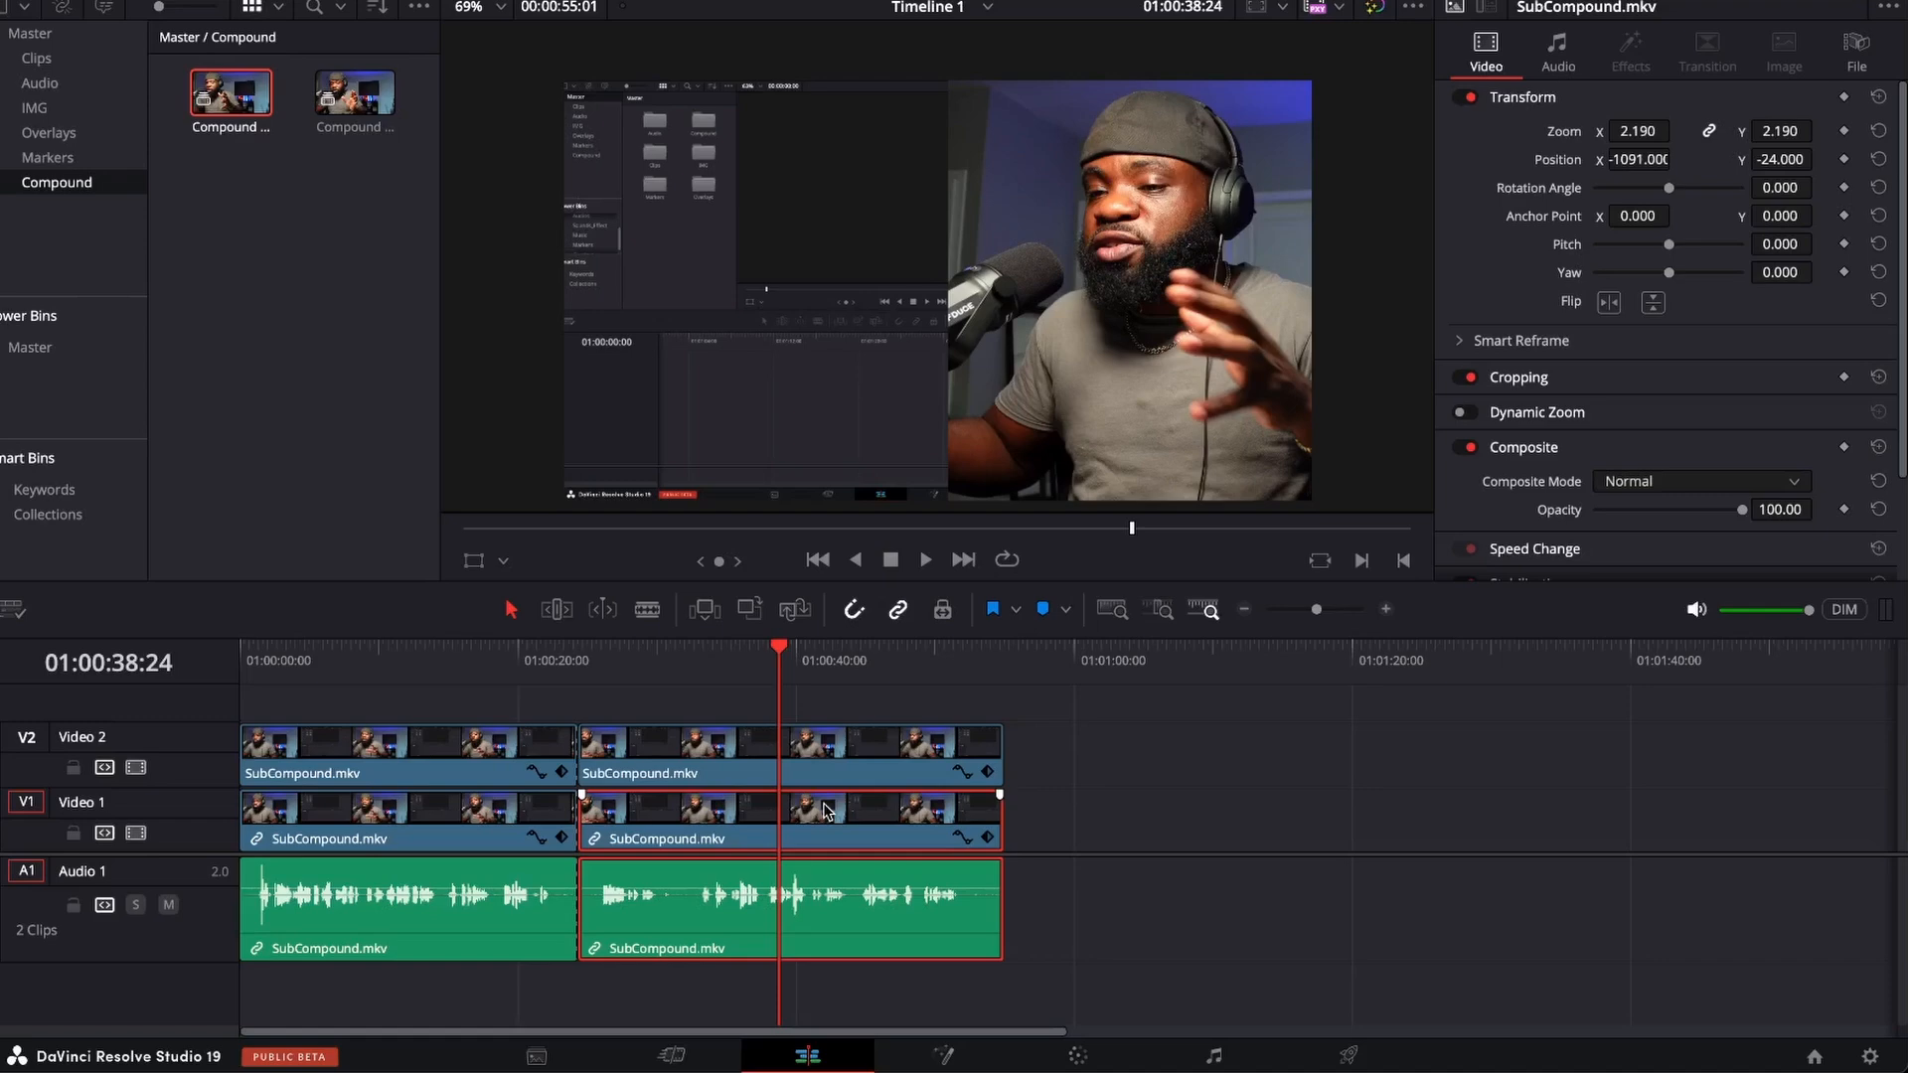
left_click(802, 759)
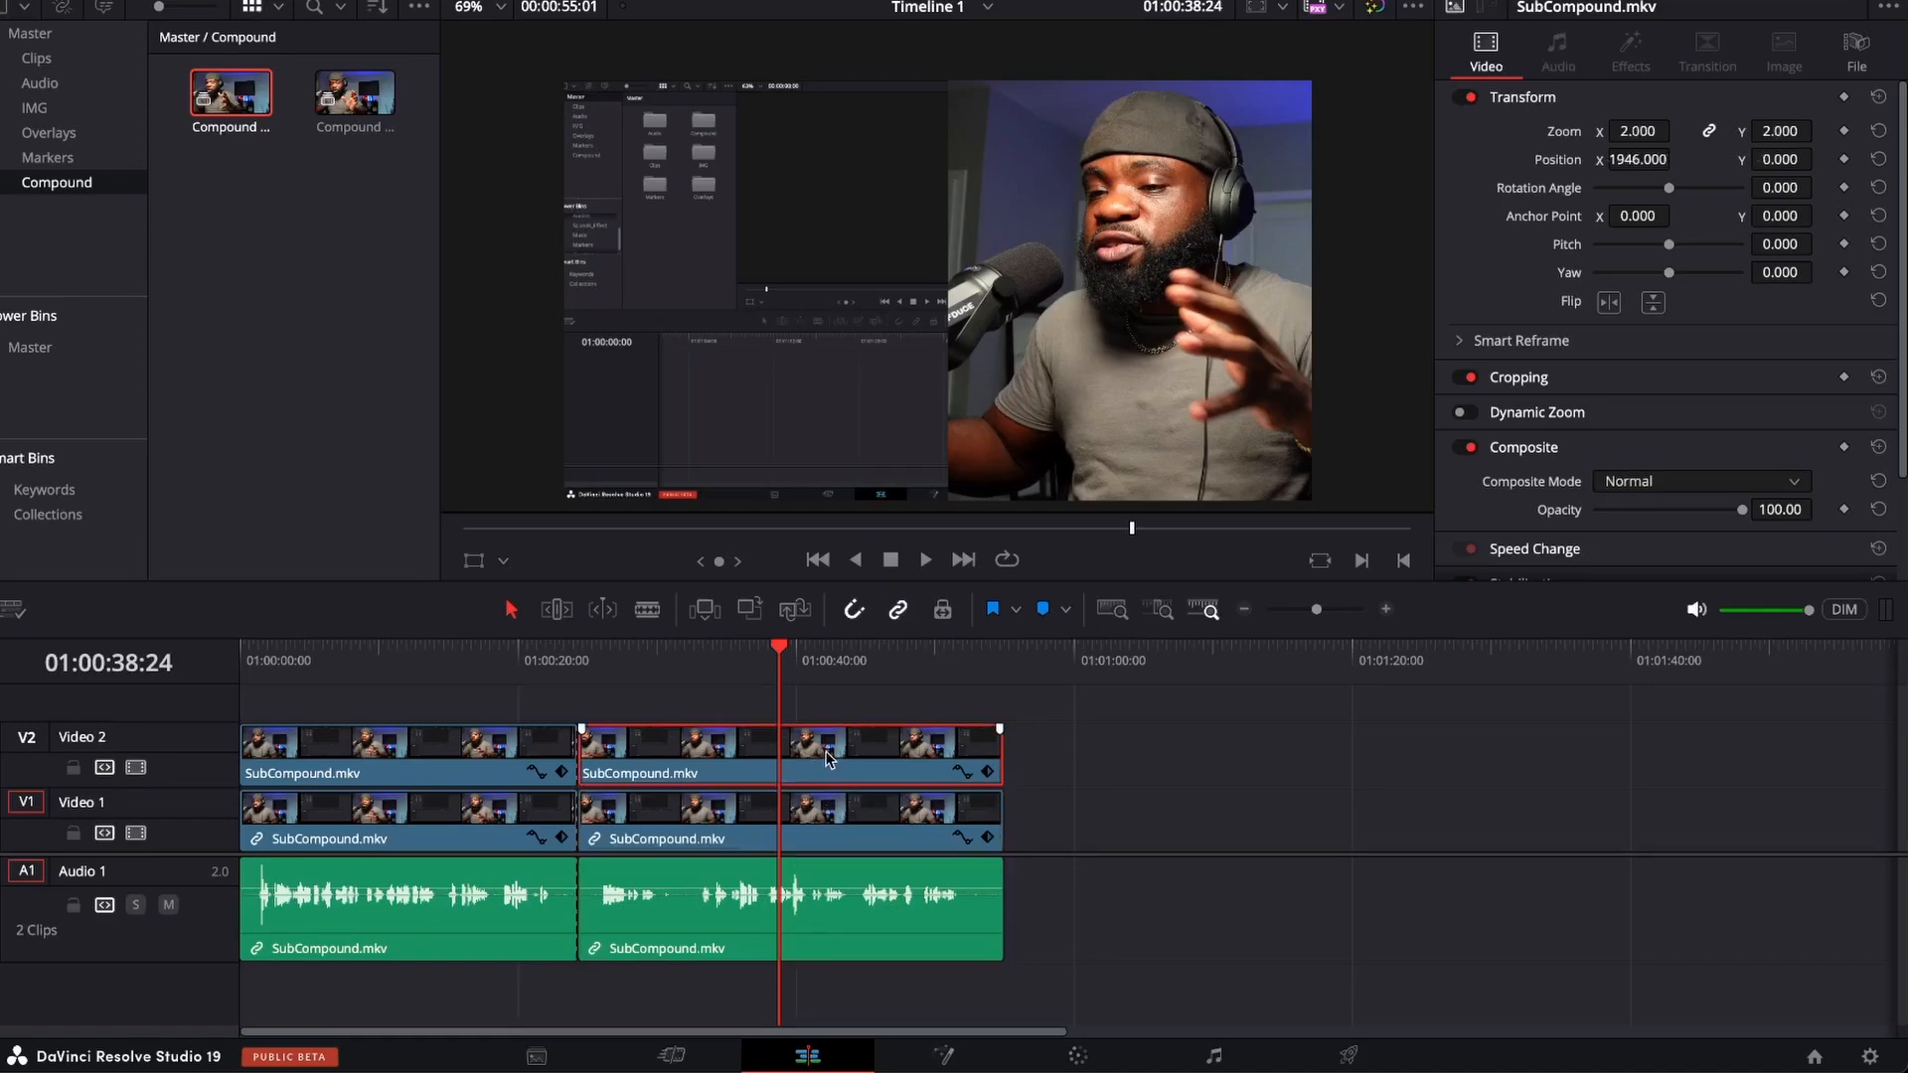
left_click(1076, 767)
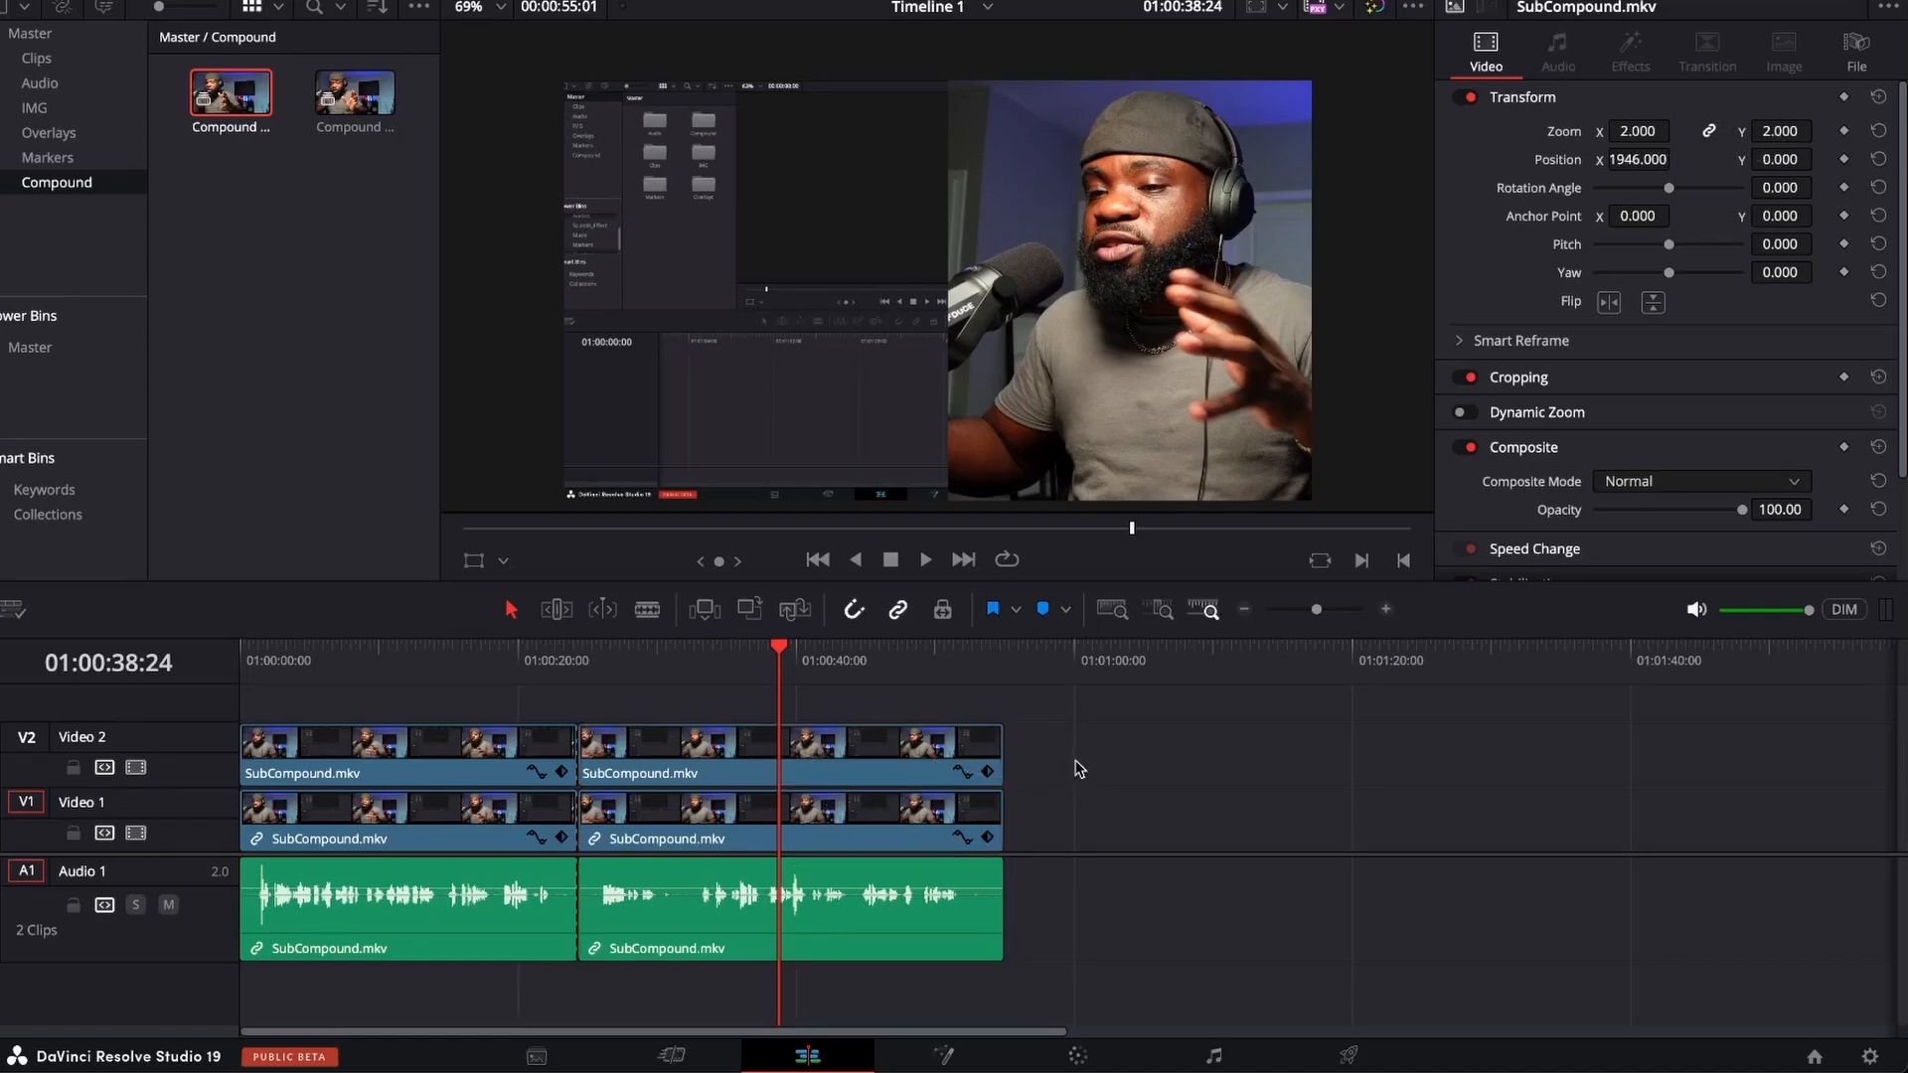
key("ctrl+b")
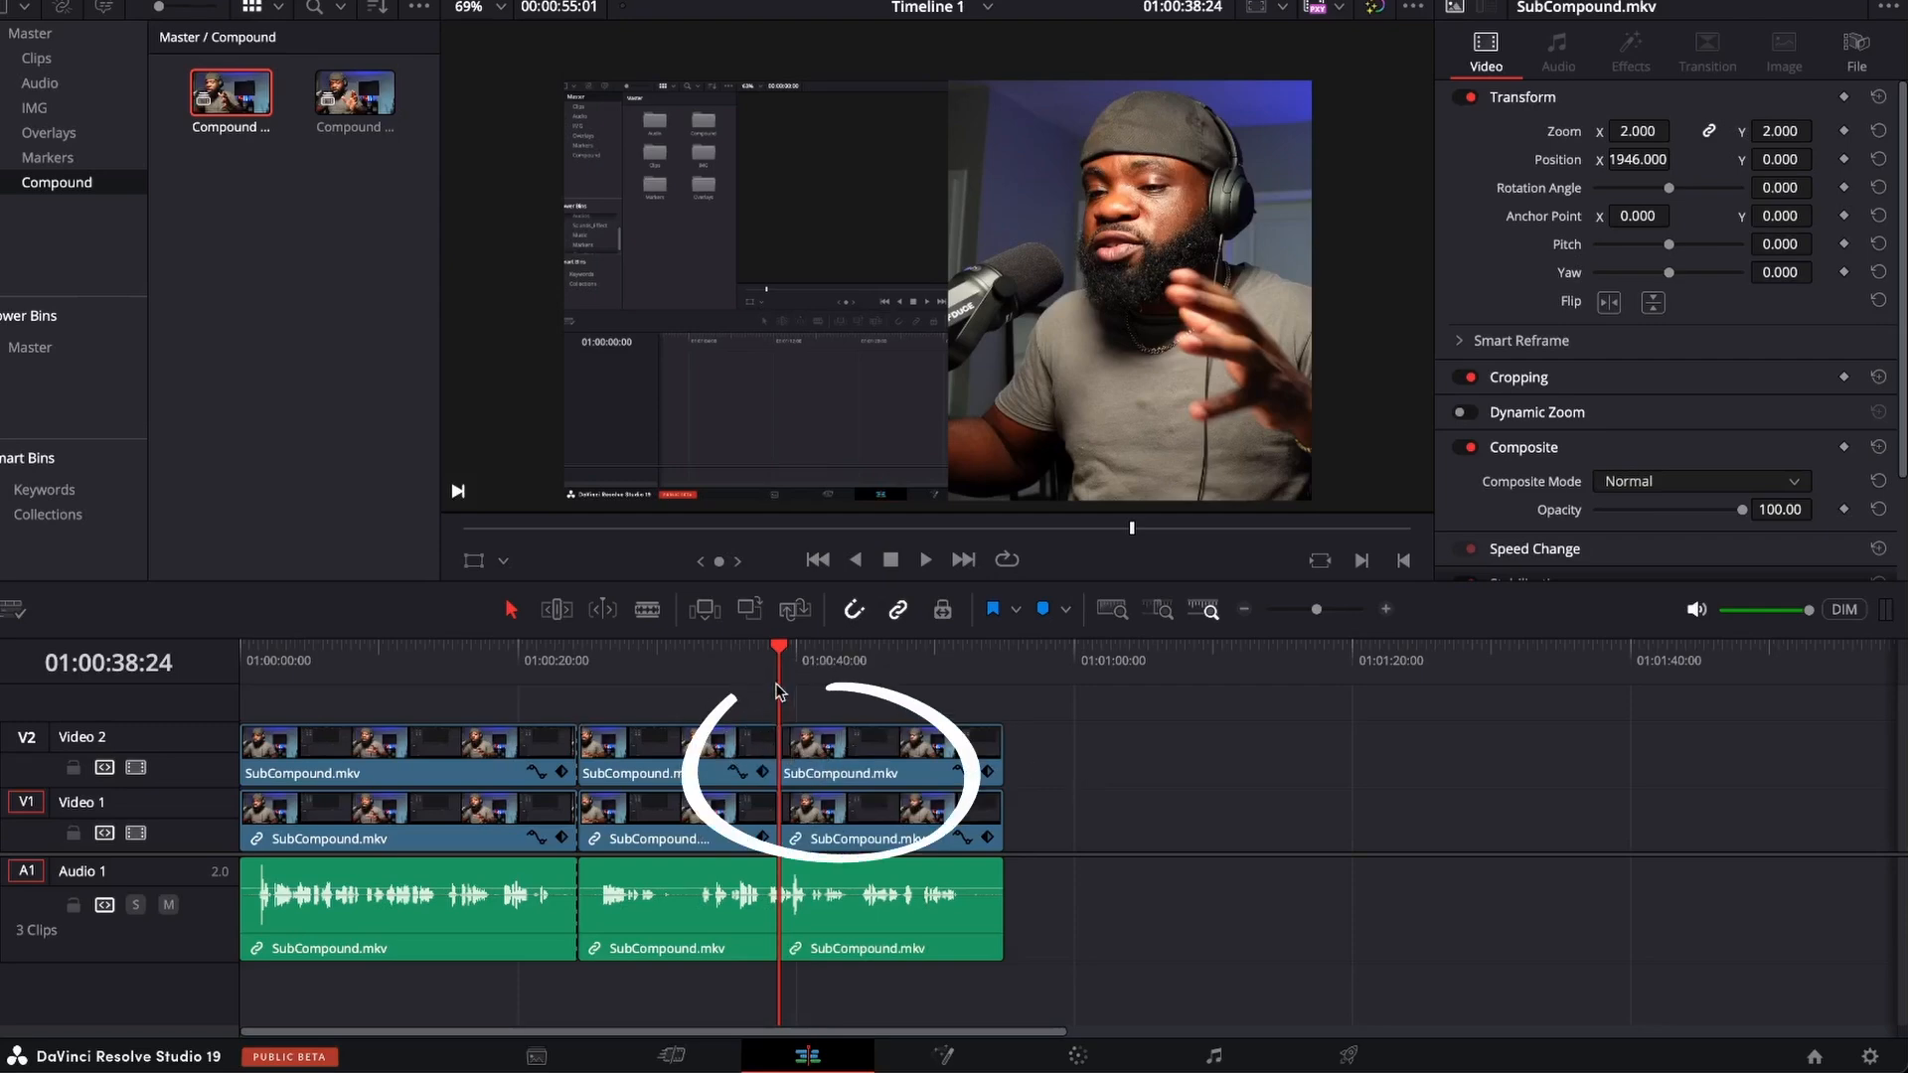
Add an adjustment clip on a new Video 3 track over the clips after 01:00:24:11, and move it beyond the end of the footage.
mouse_move(783, 652)
left_mouse_down()
mouse_move(704, 669)
mouse_move(730, 662)
left_mouse_up()
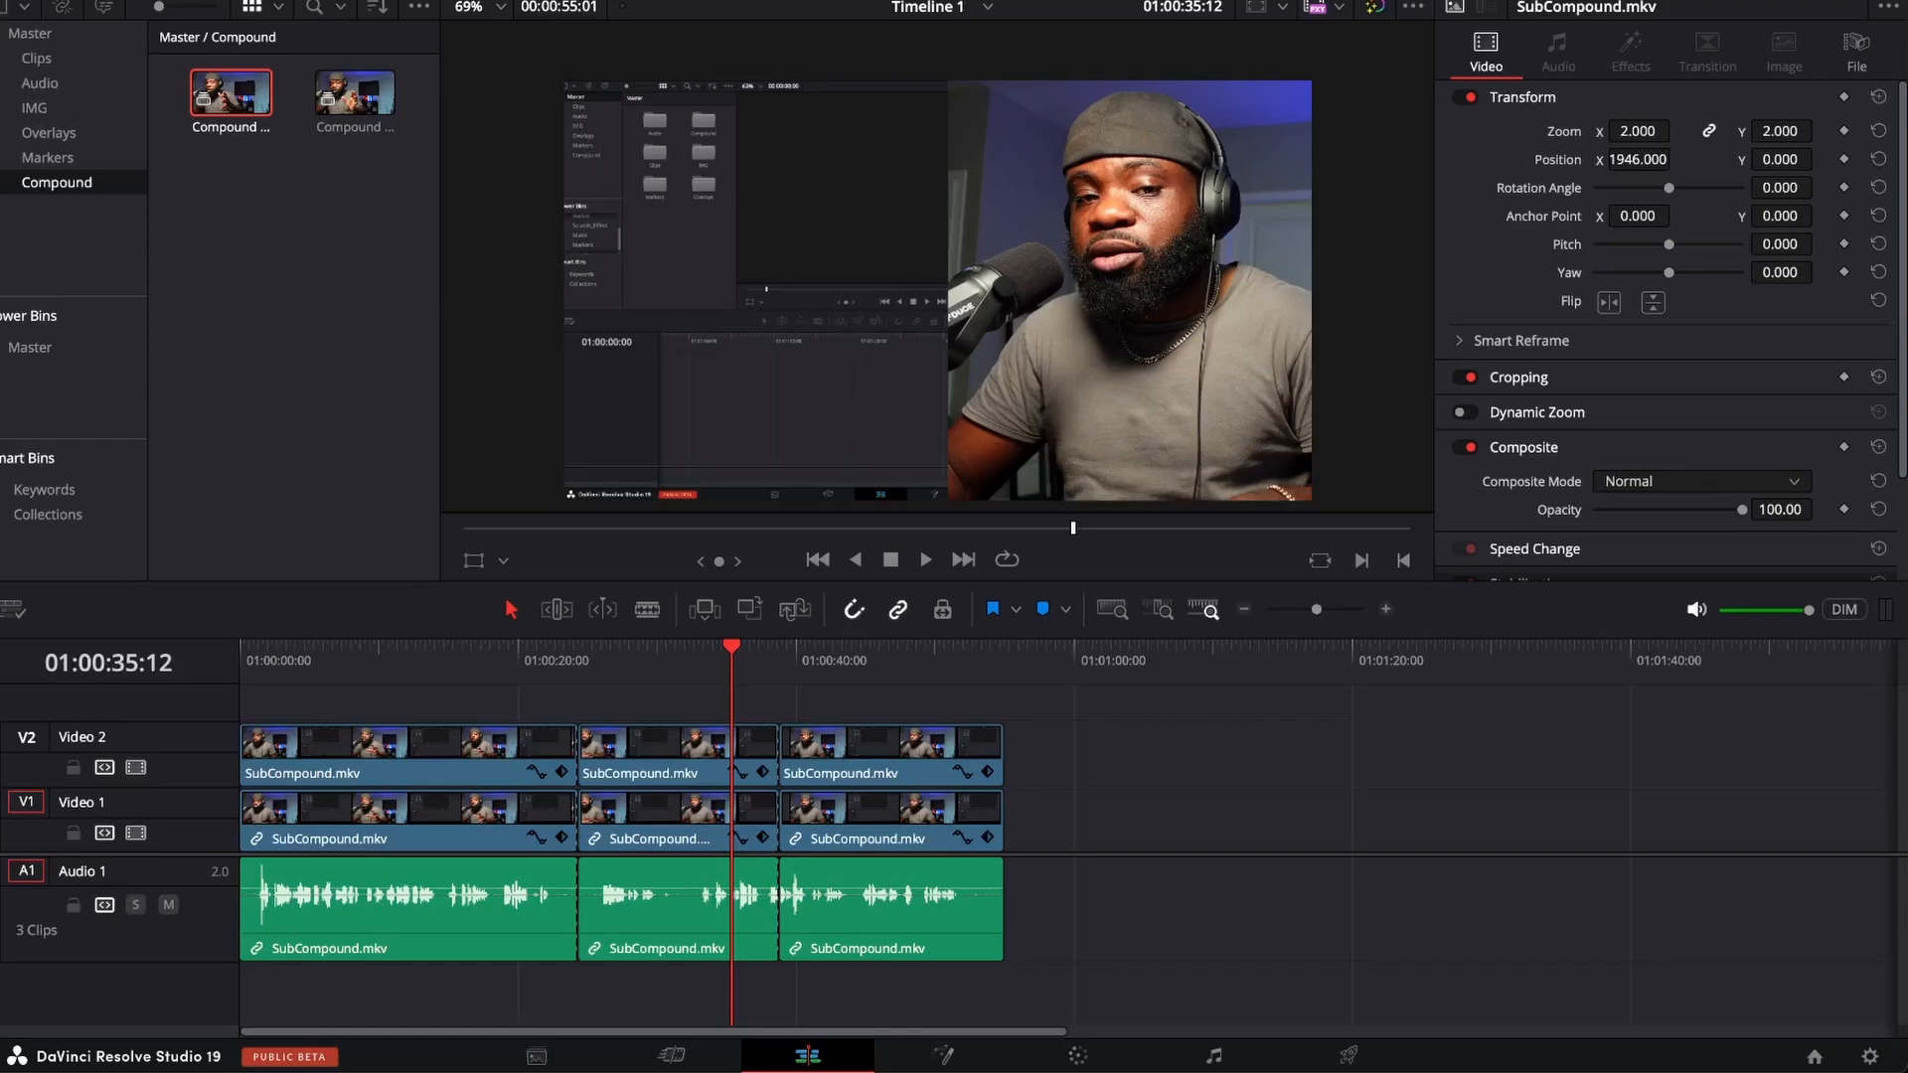
left_click(248, 1)
left_click_drag(256, 92, 1005, 702)
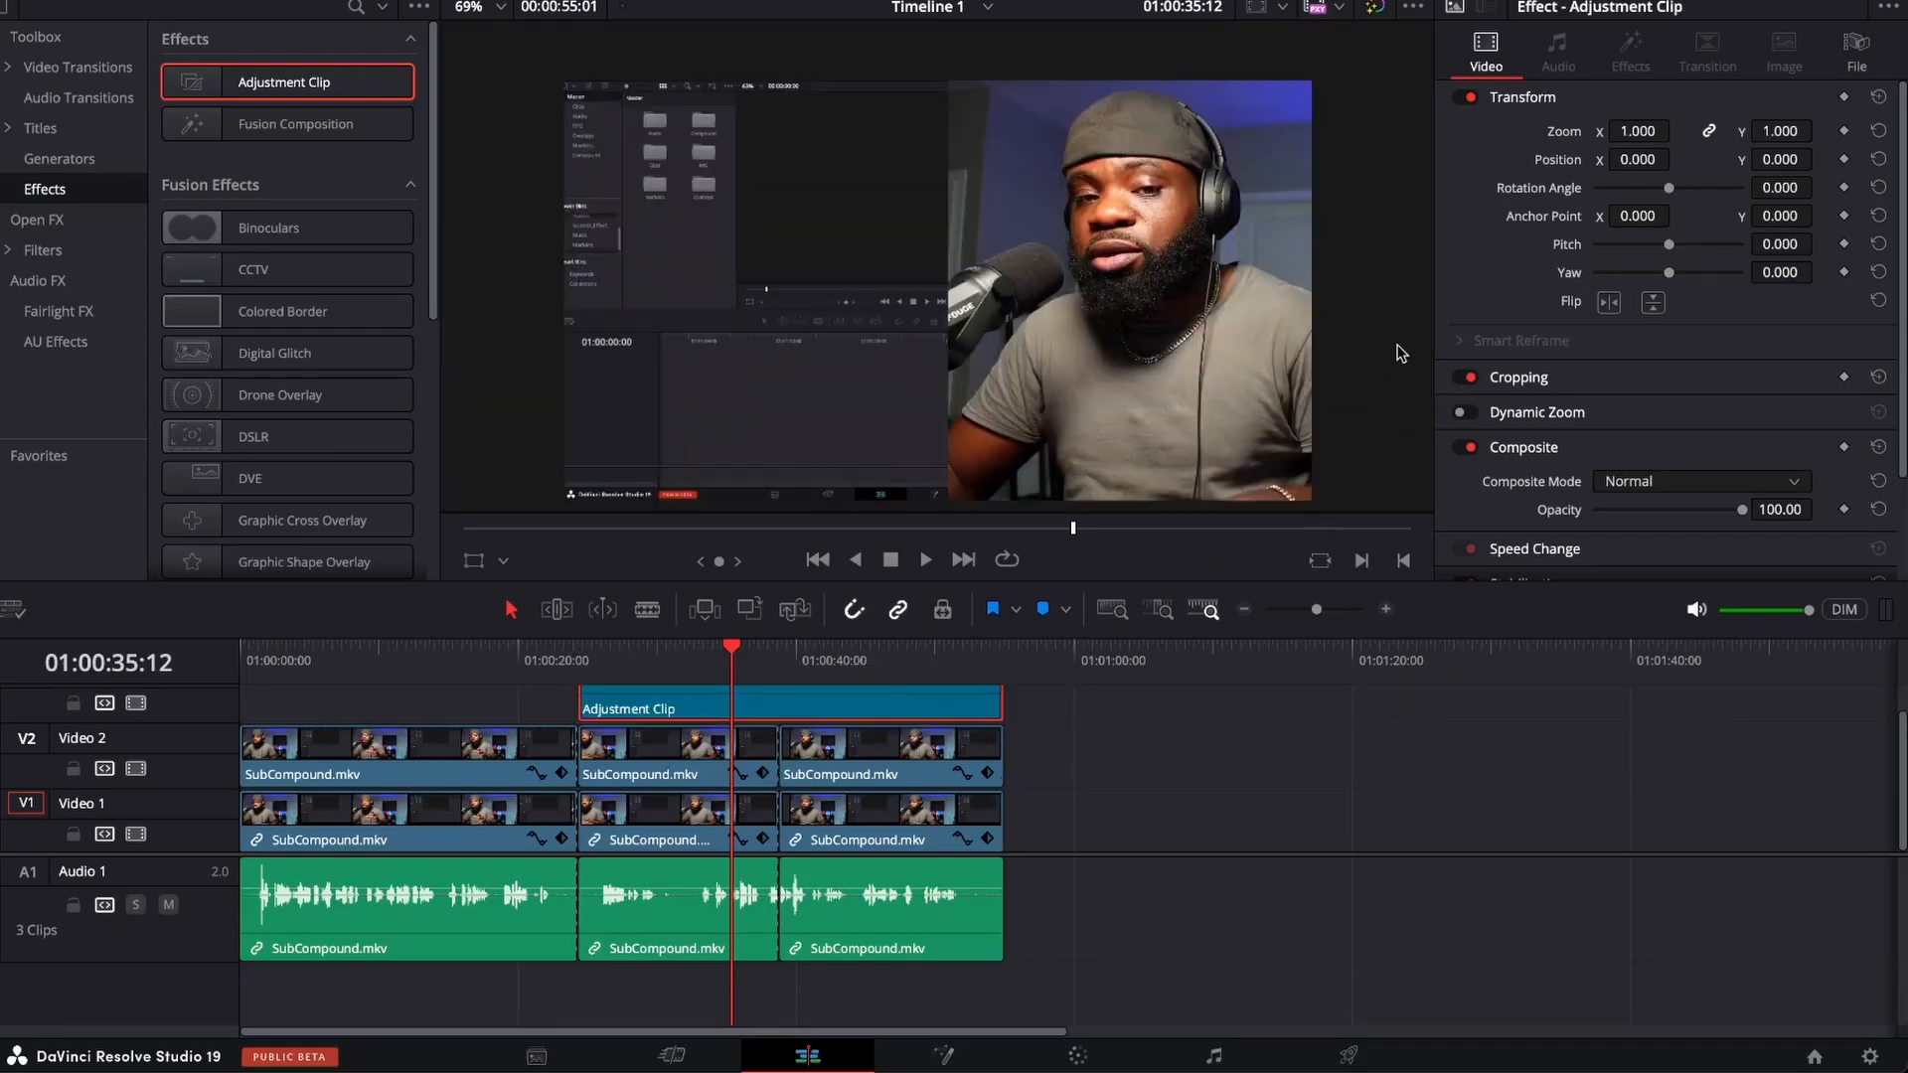
left_click_drag(1635, 130, 1602, 186)
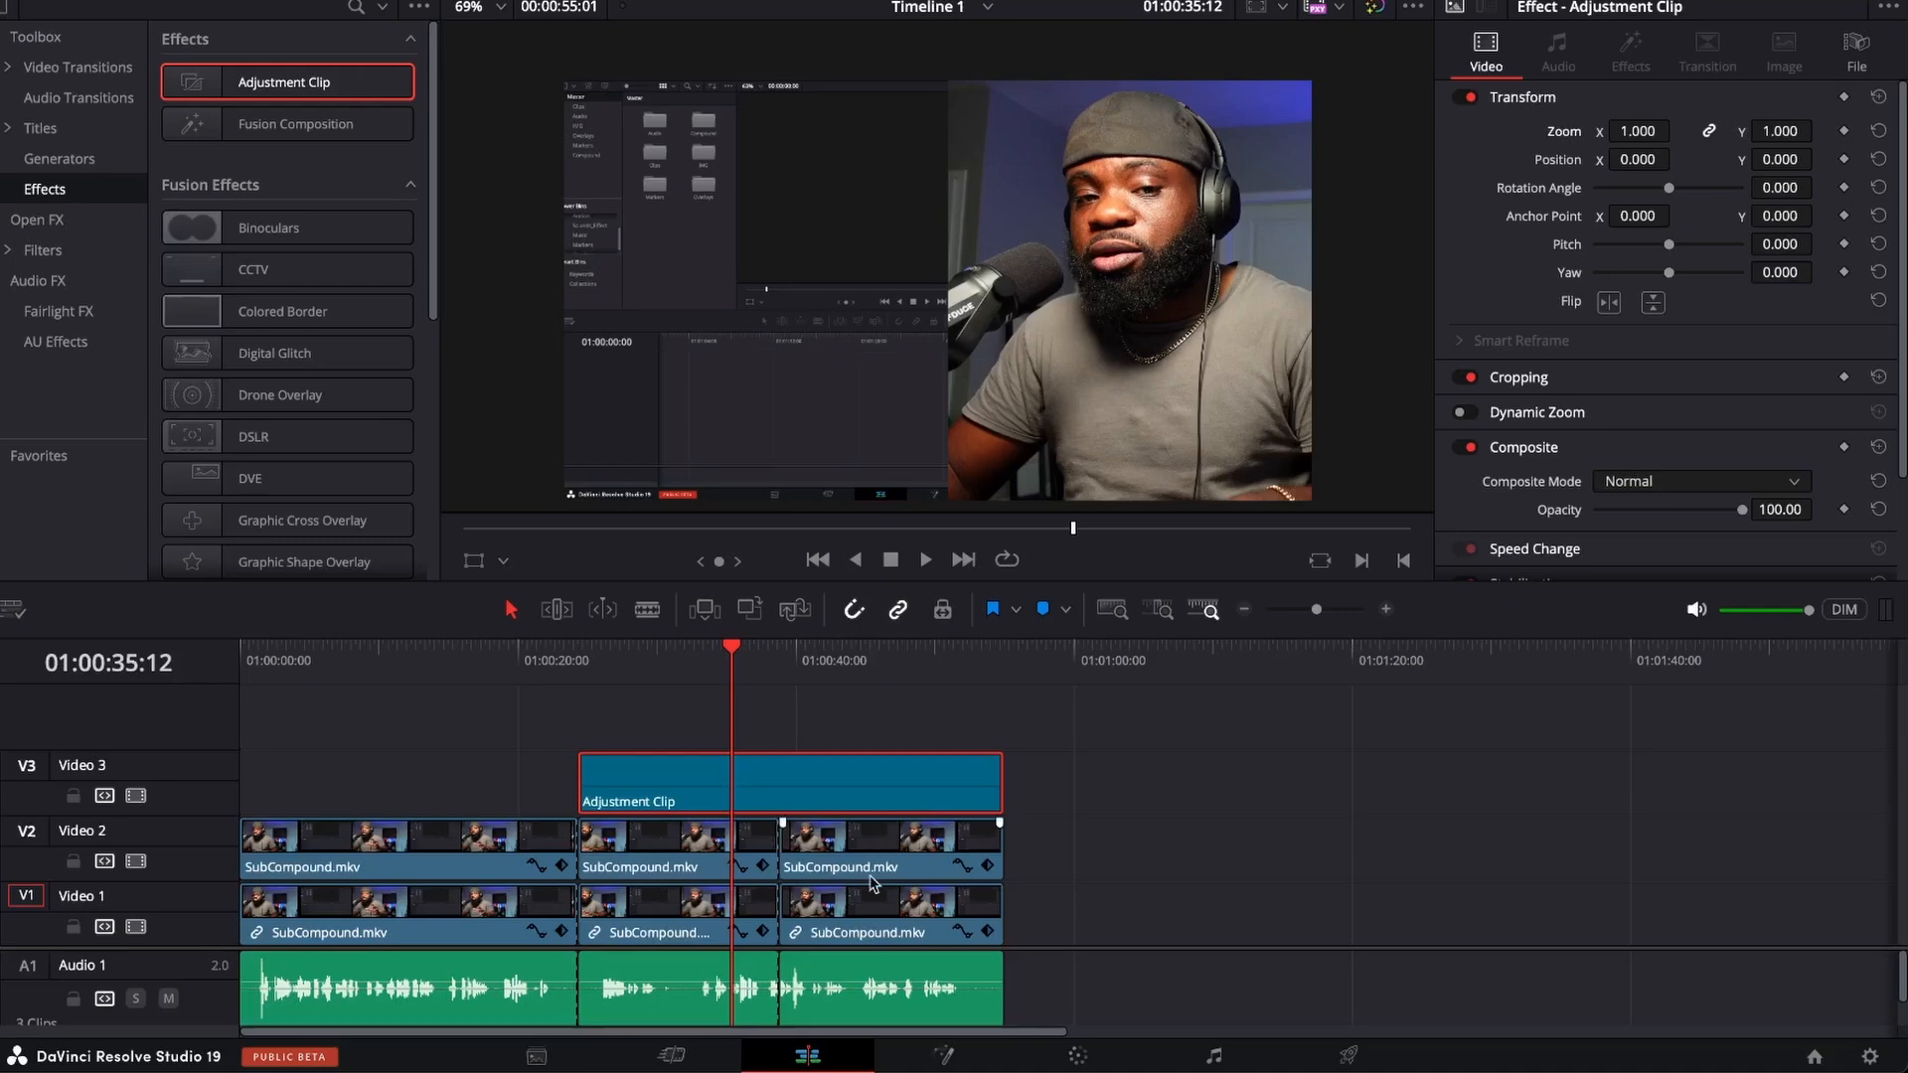
left_click(654, 846)
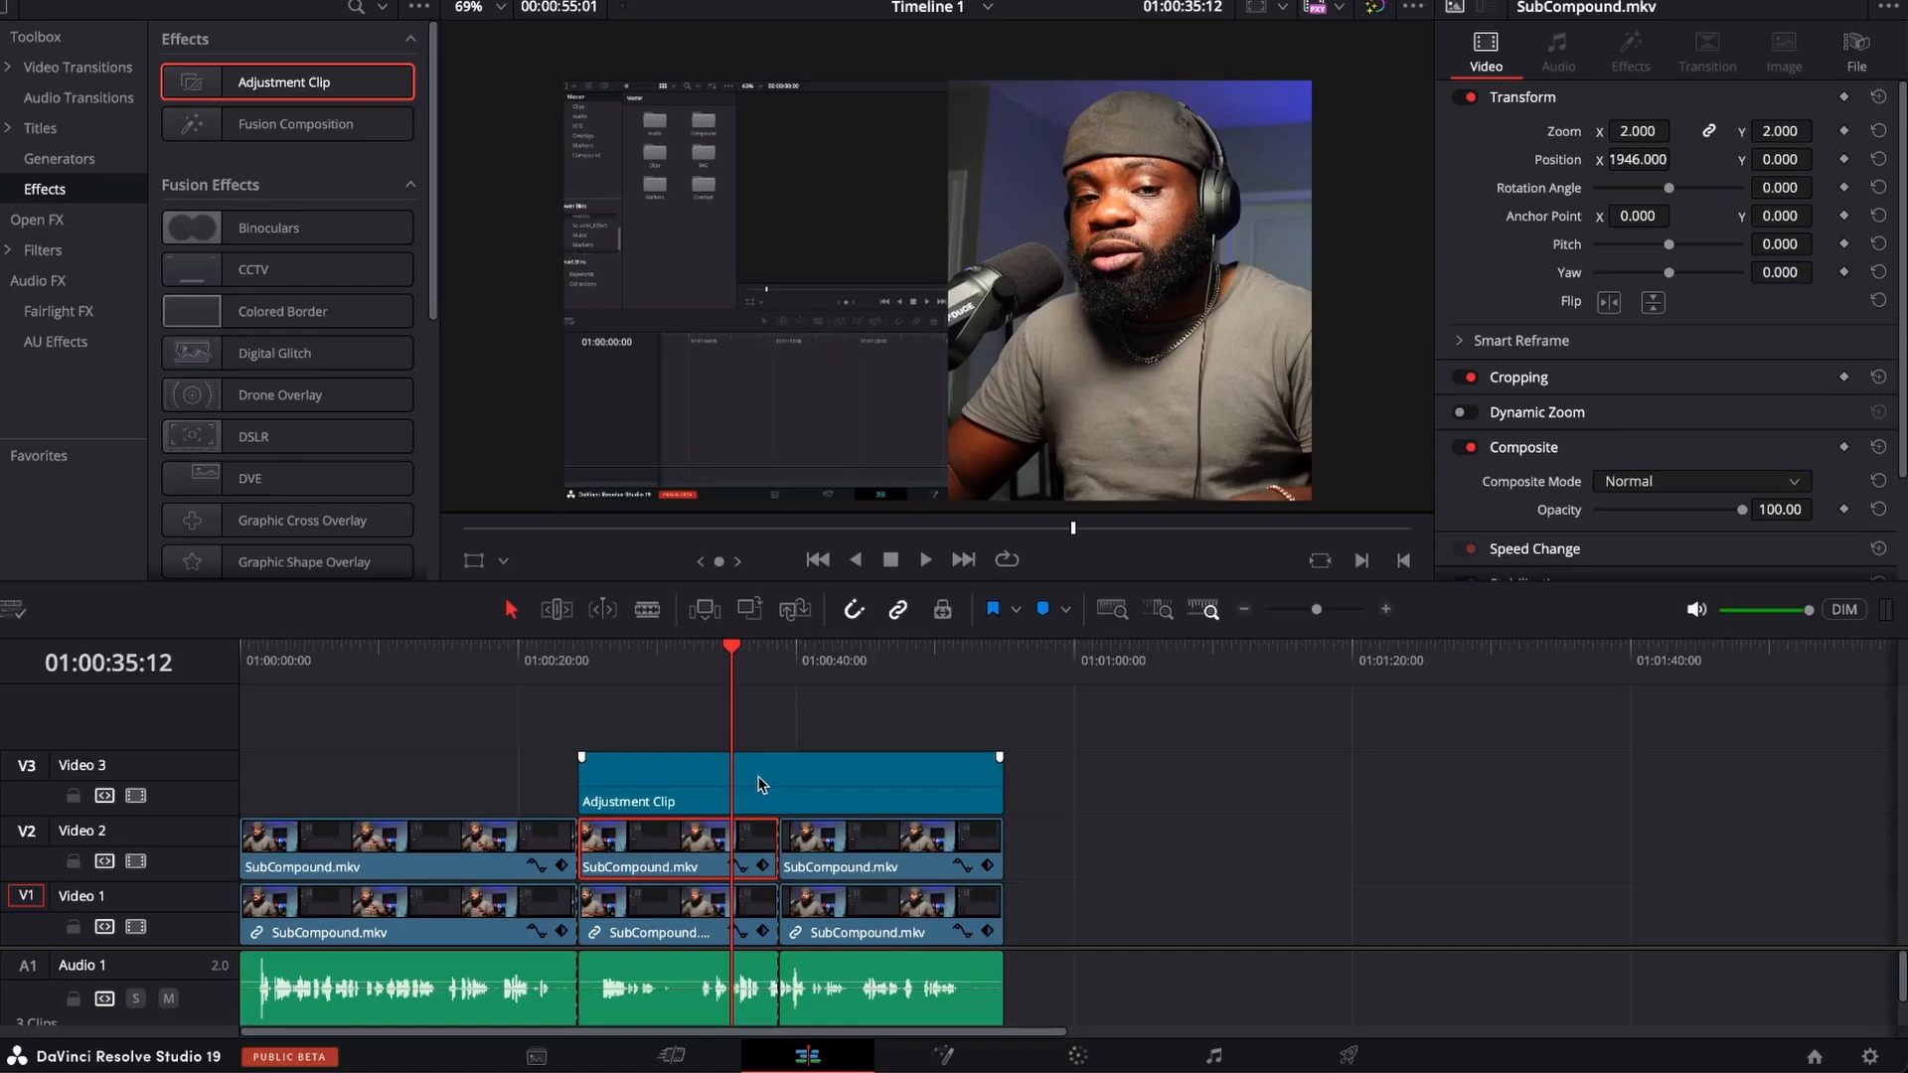
left_click_drag(759, 784, 1342, 788)
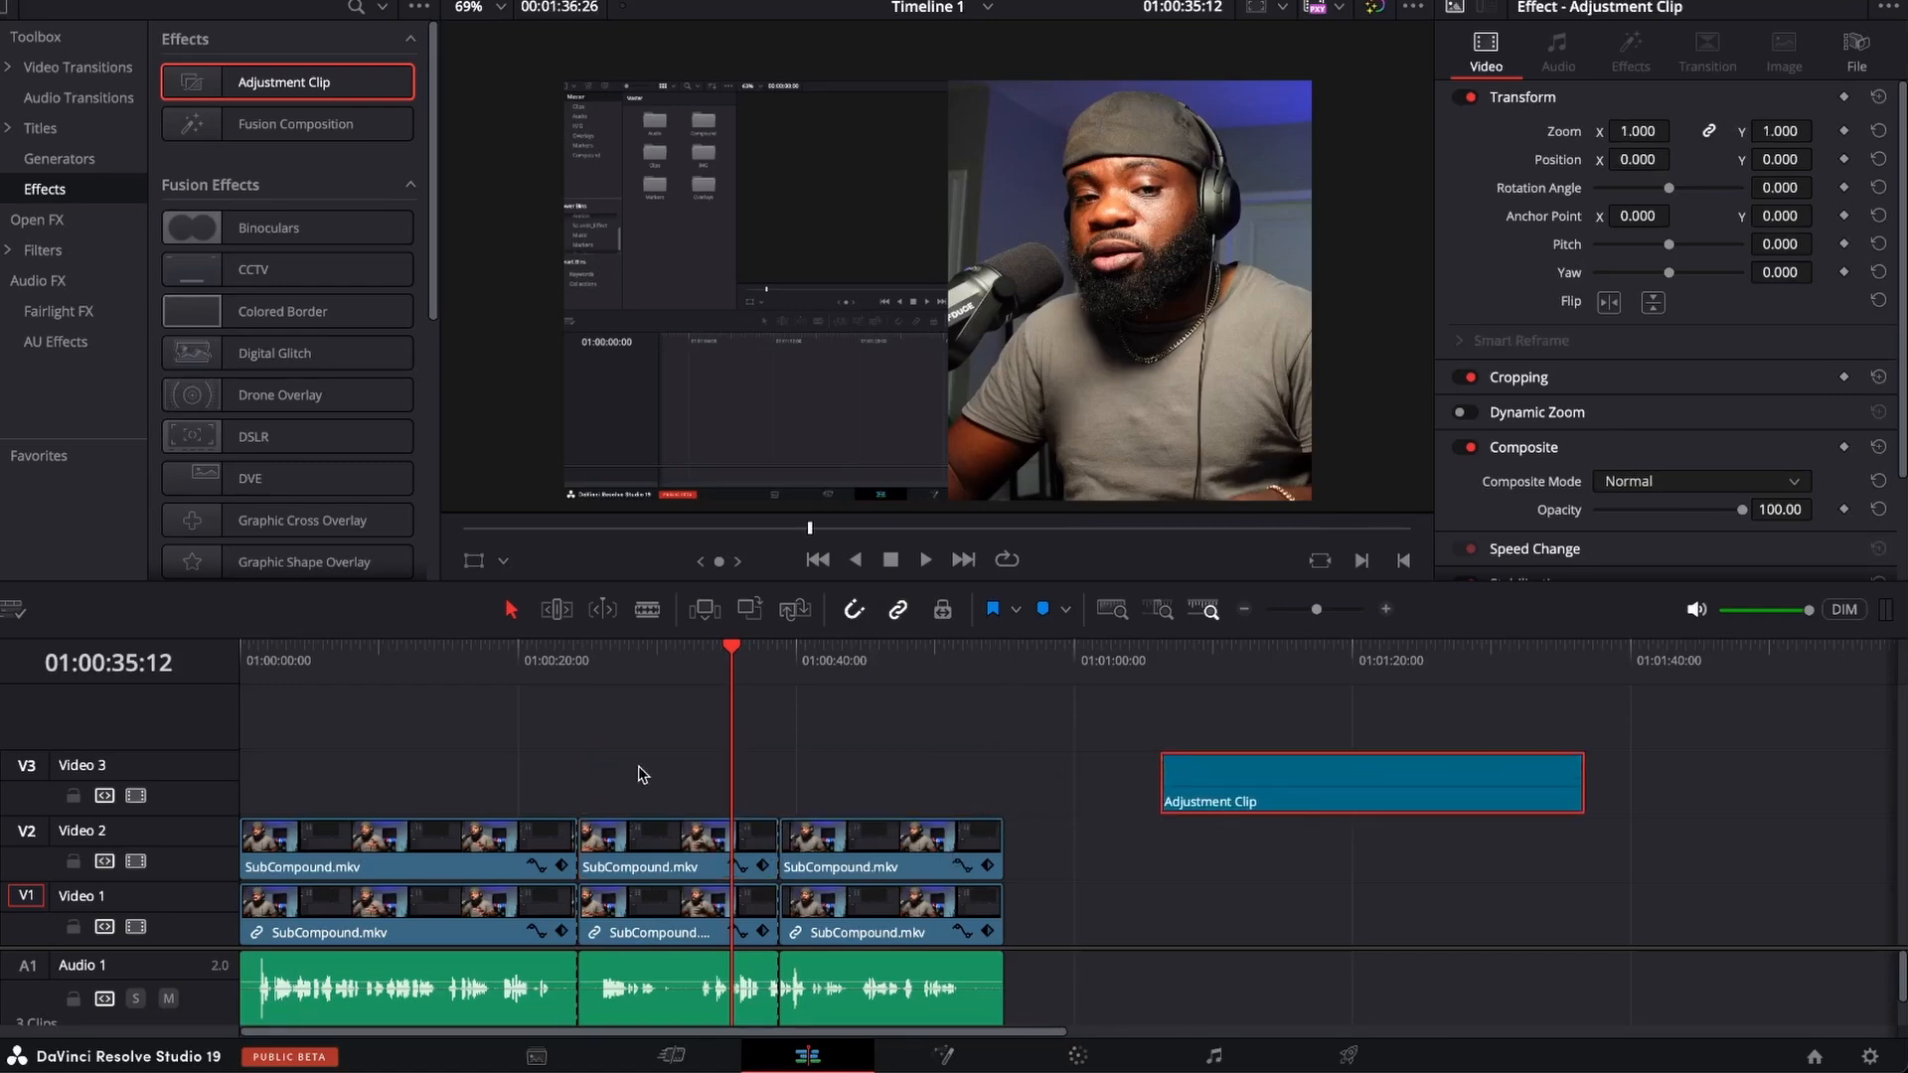
Combine the two Video 2 clips after 01:00:24:11 into Compound Clip 2 in the Compound bin and set its X position to -4.
left_click_drag(677, 757, 878, 852)
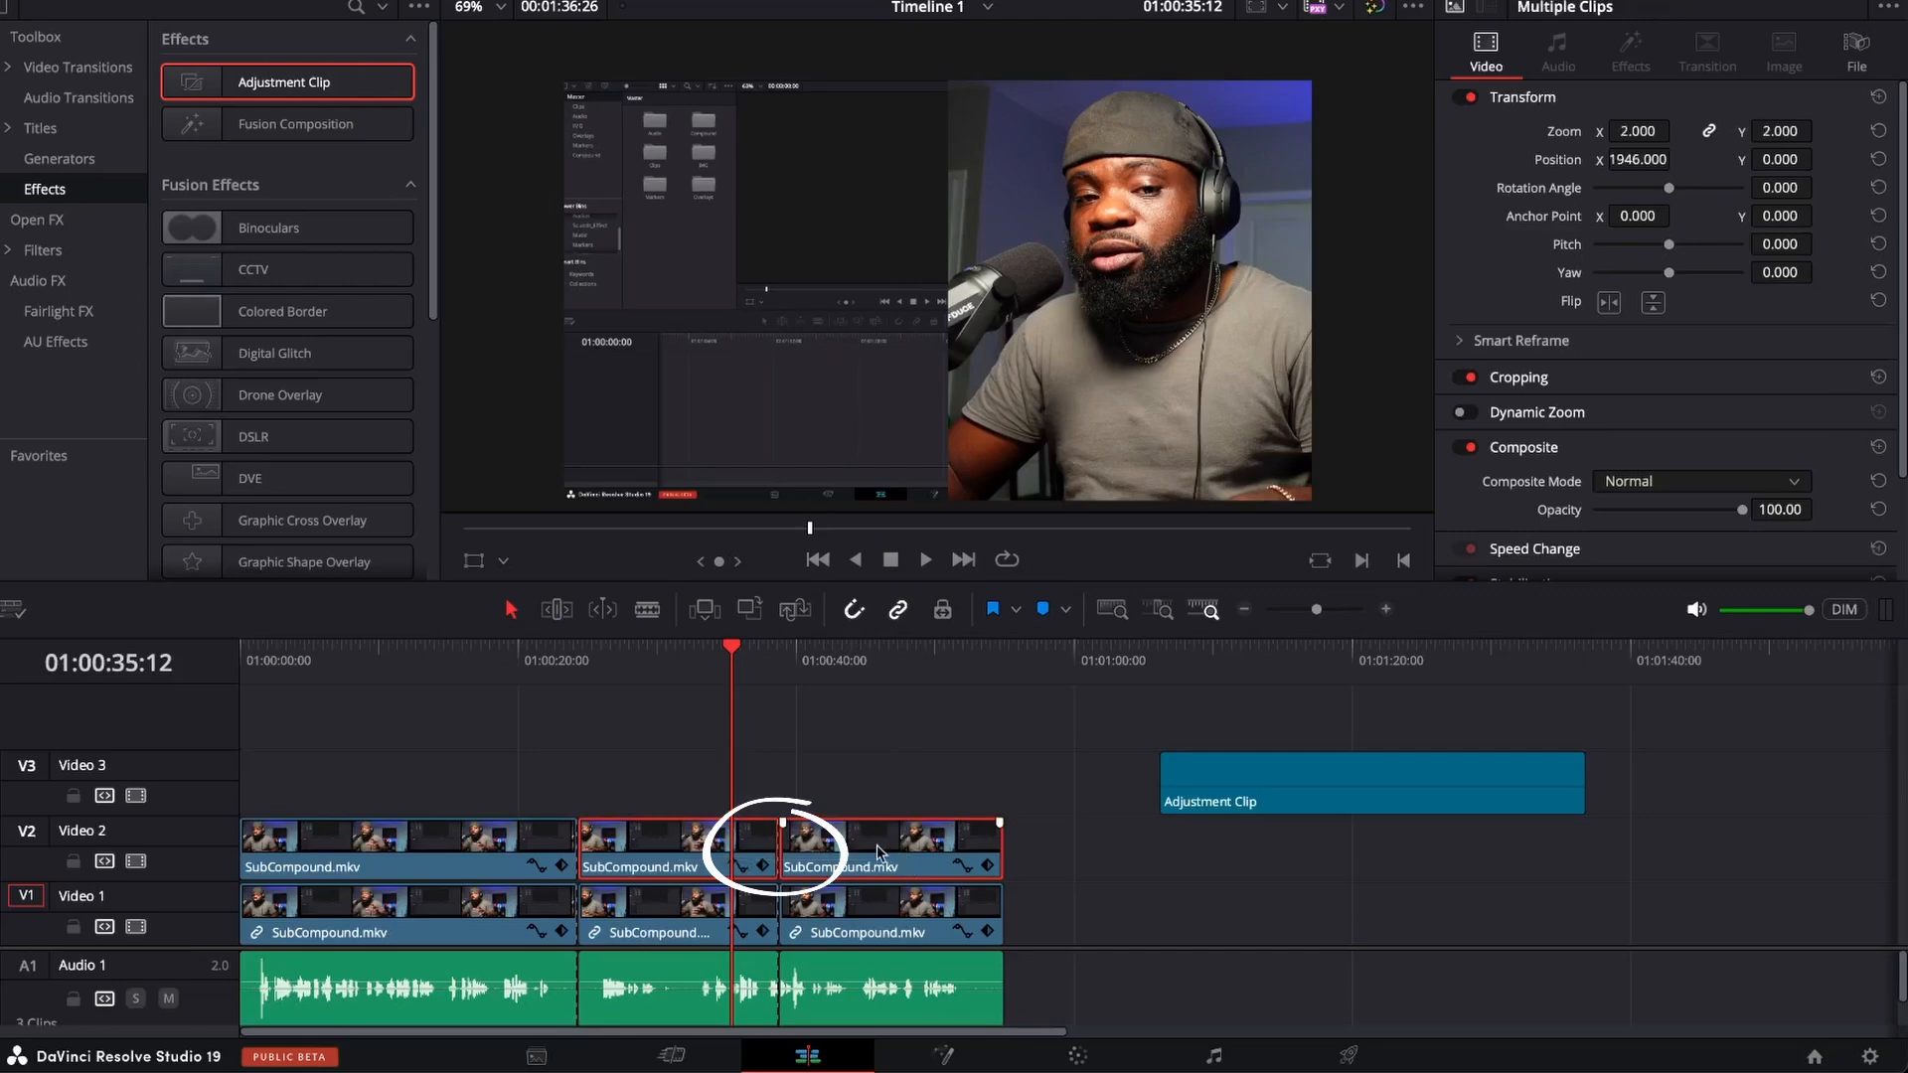
right_click(831, 847)
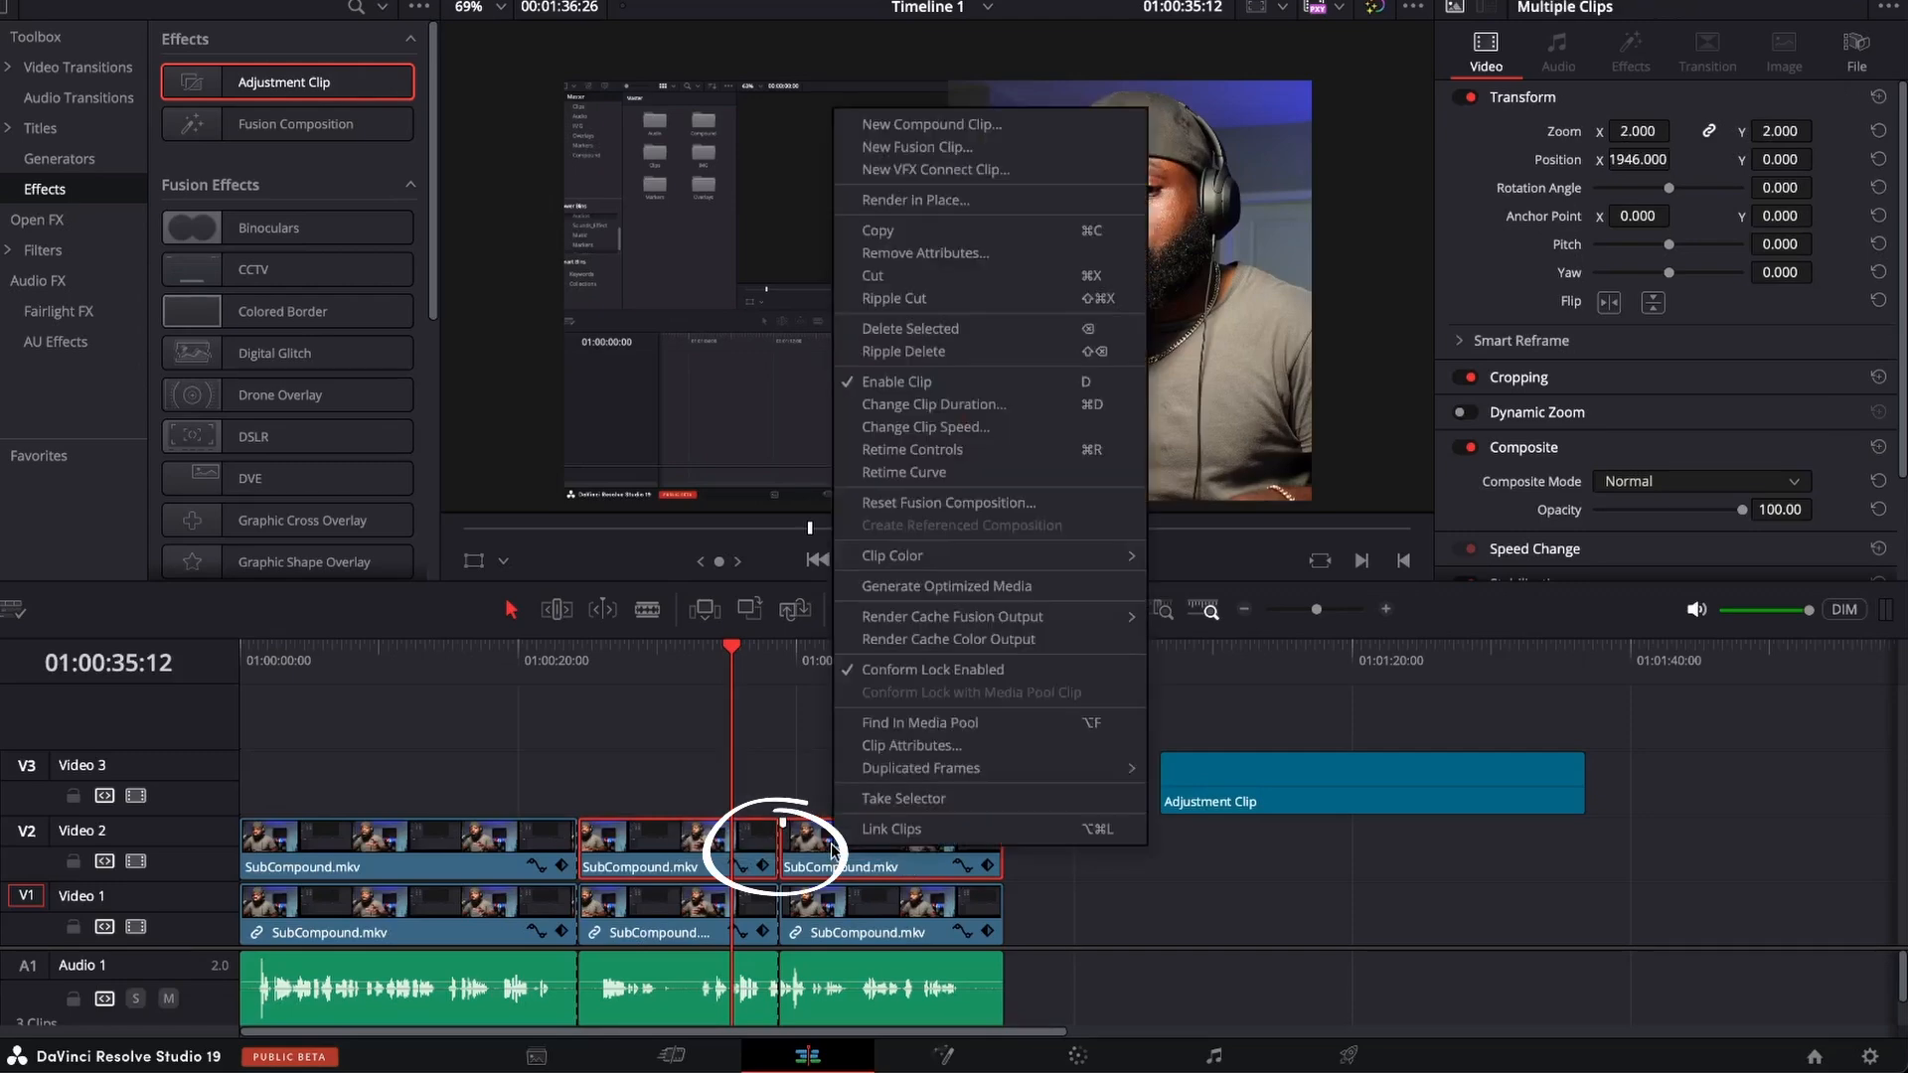
left_click(926, 125)
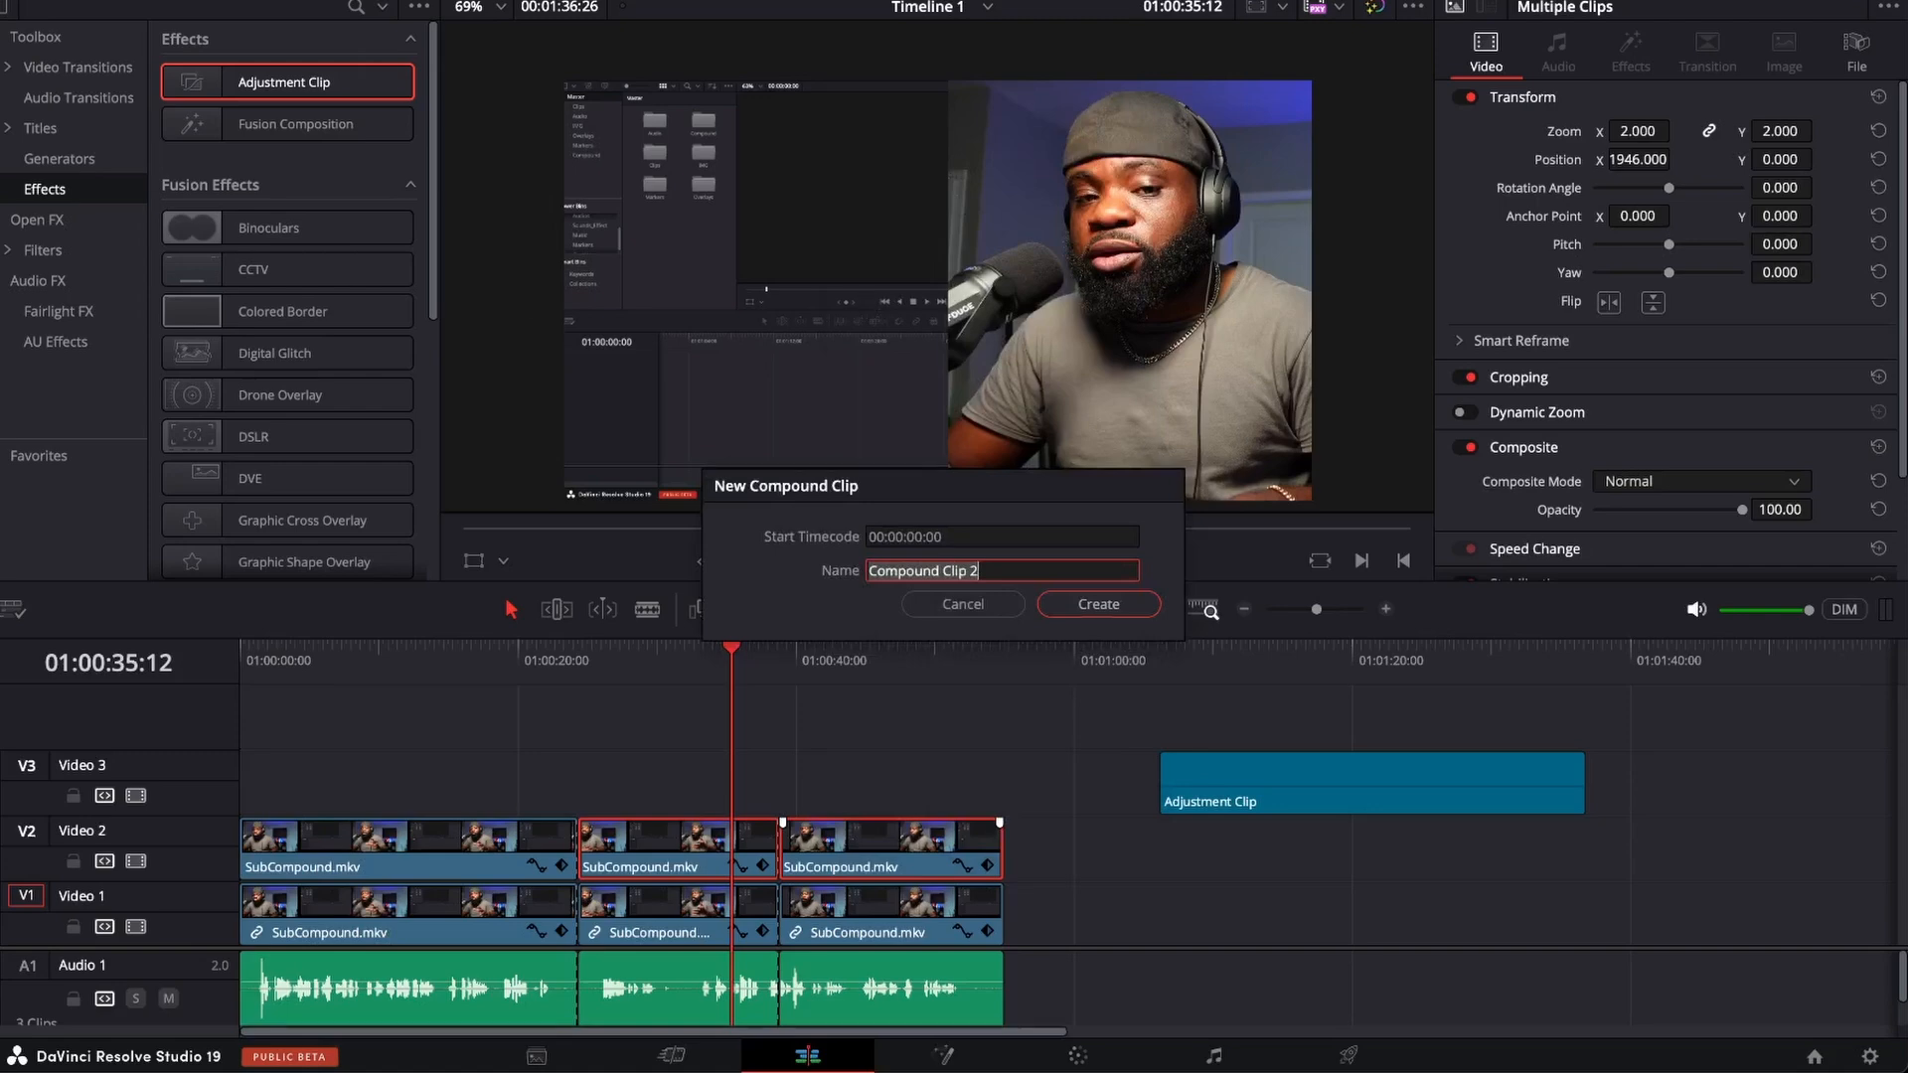
left_click(919, 602)
left_click(94, 1)
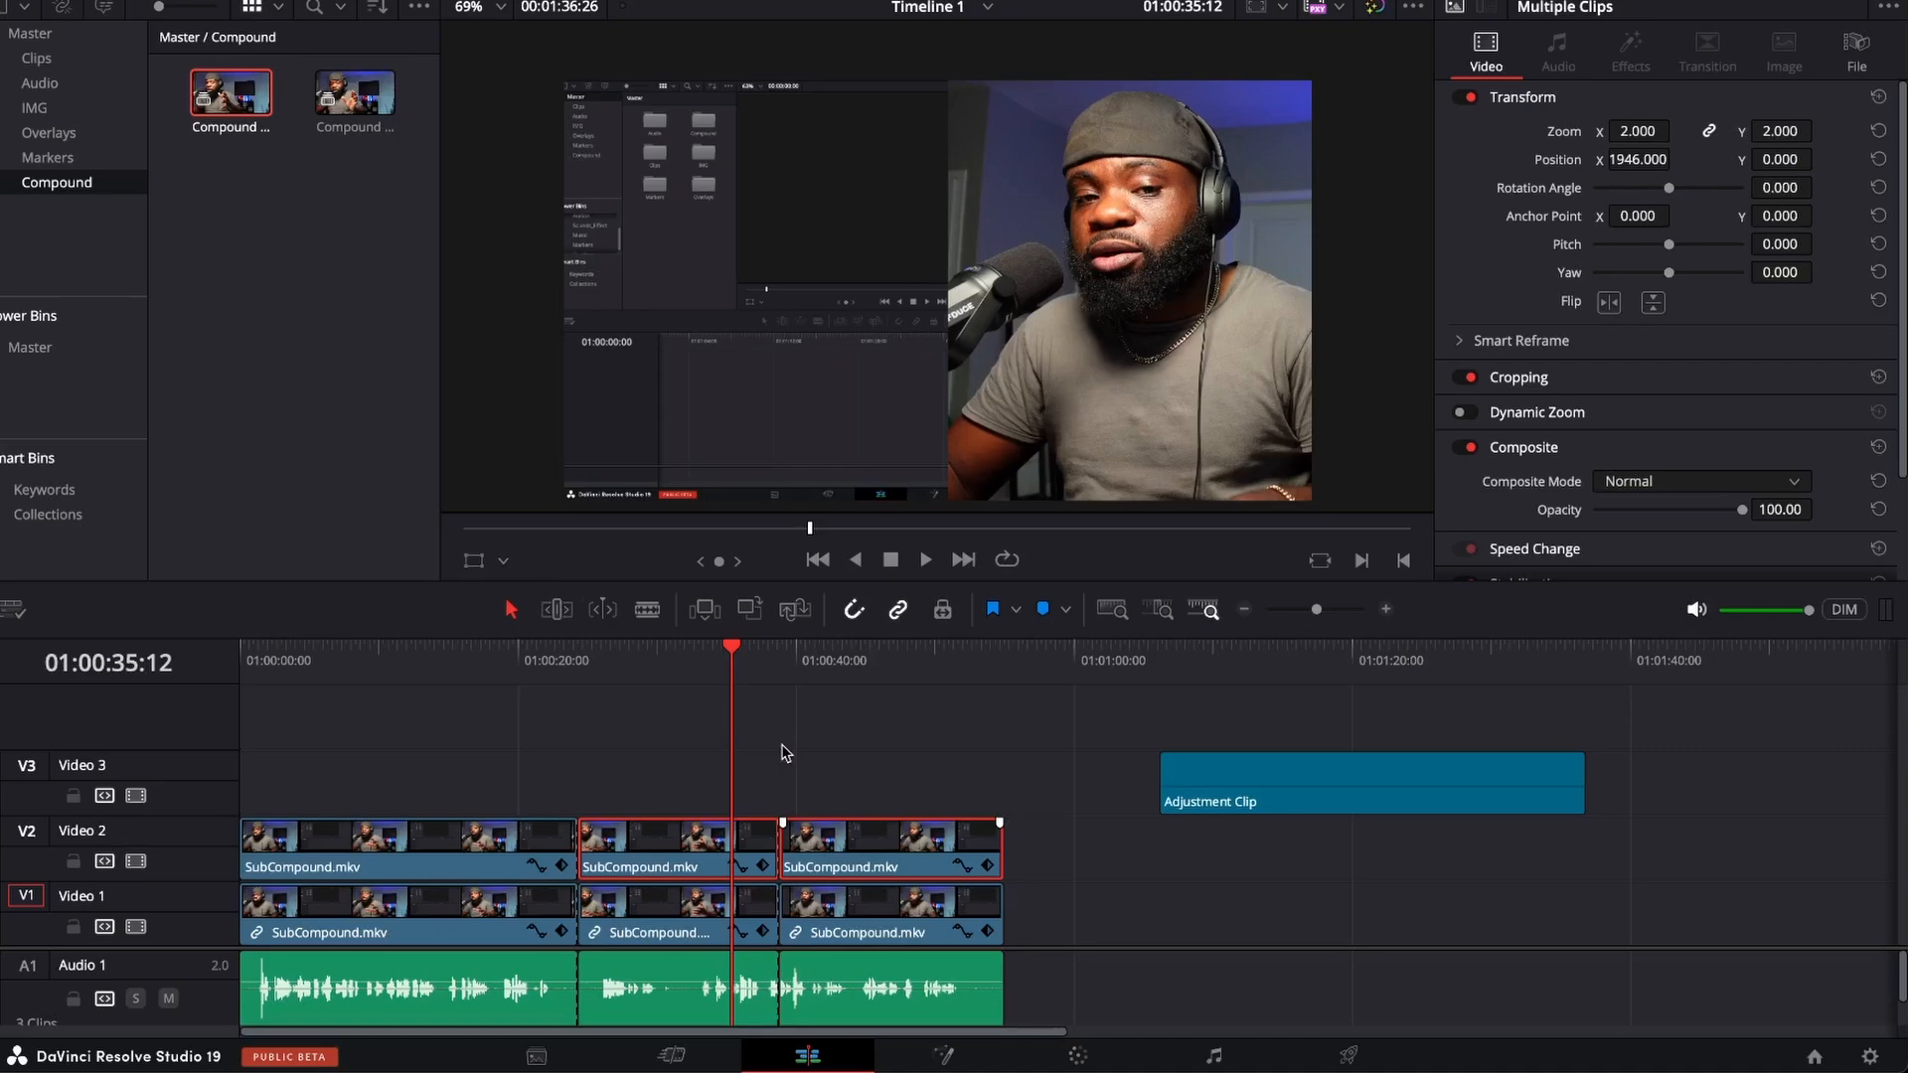
right_click(891, 843)
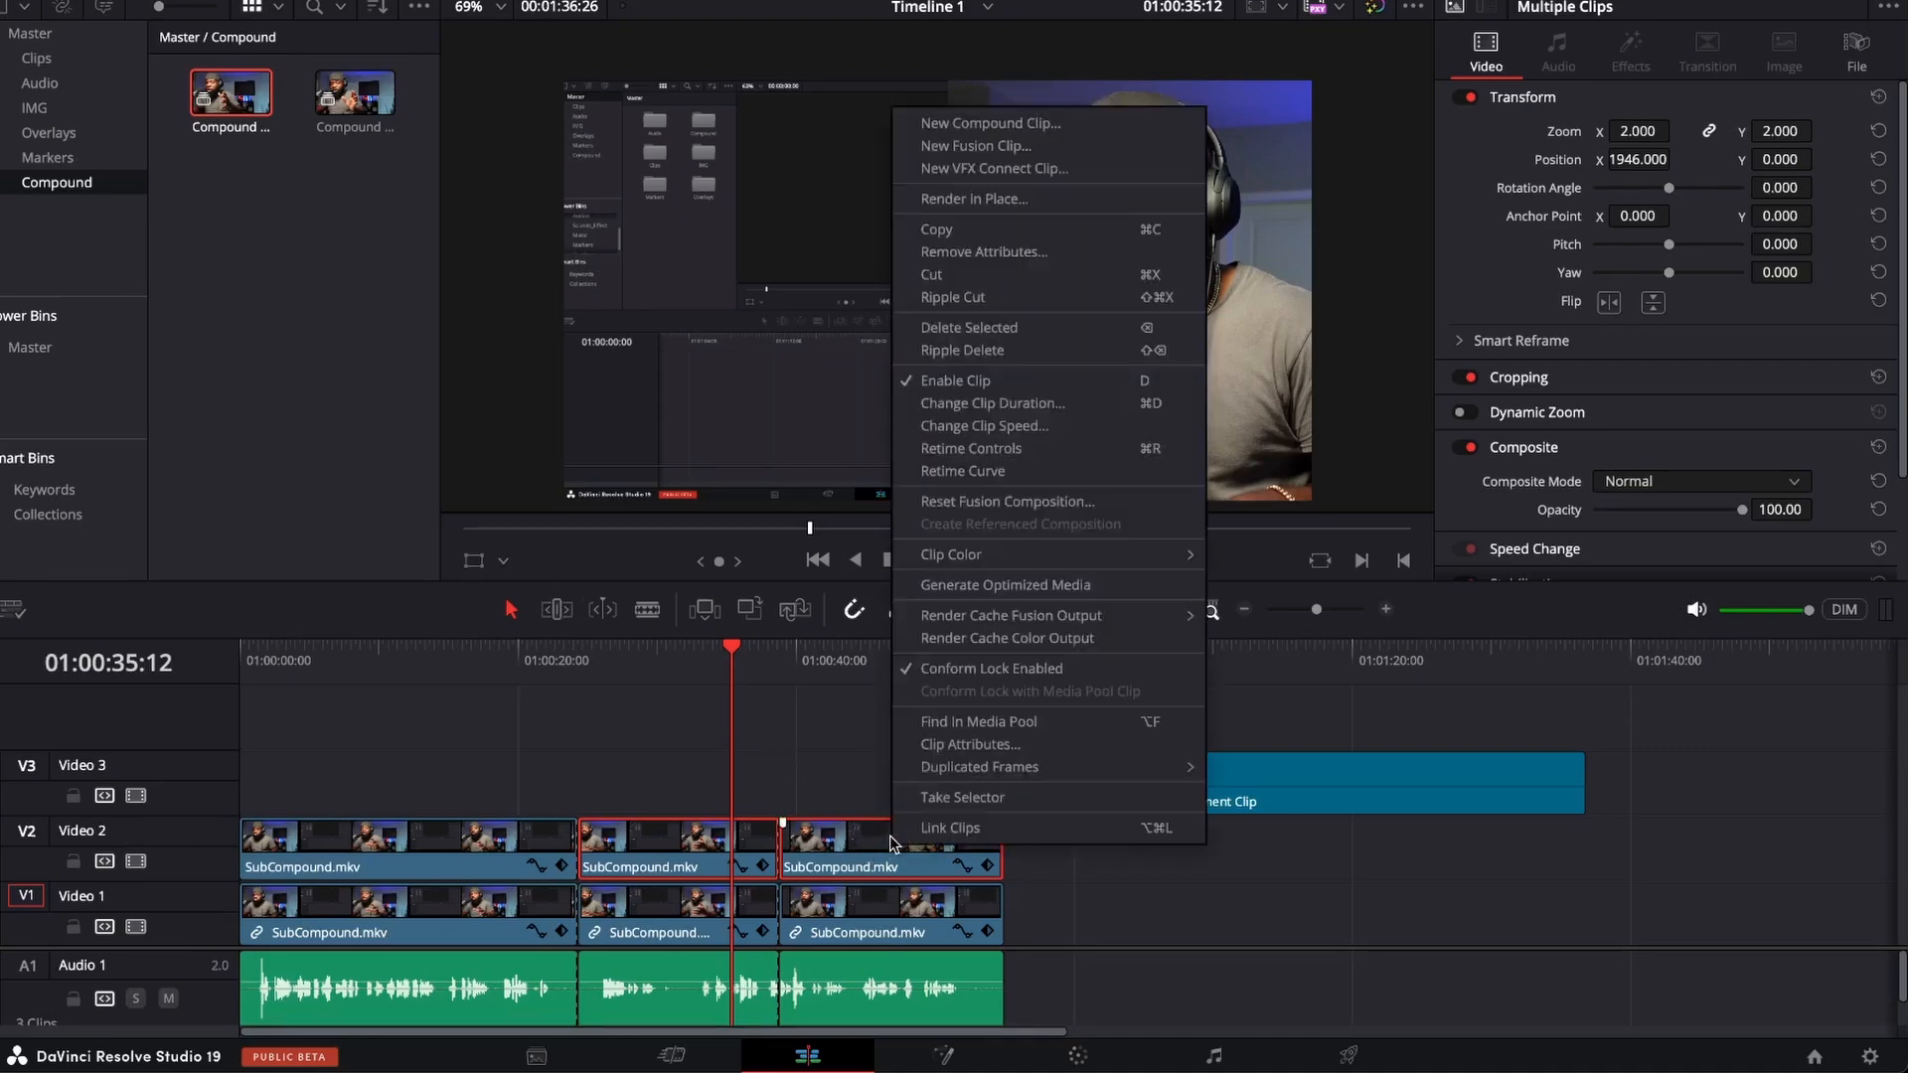
left_click(1030, 124)
key("Return")
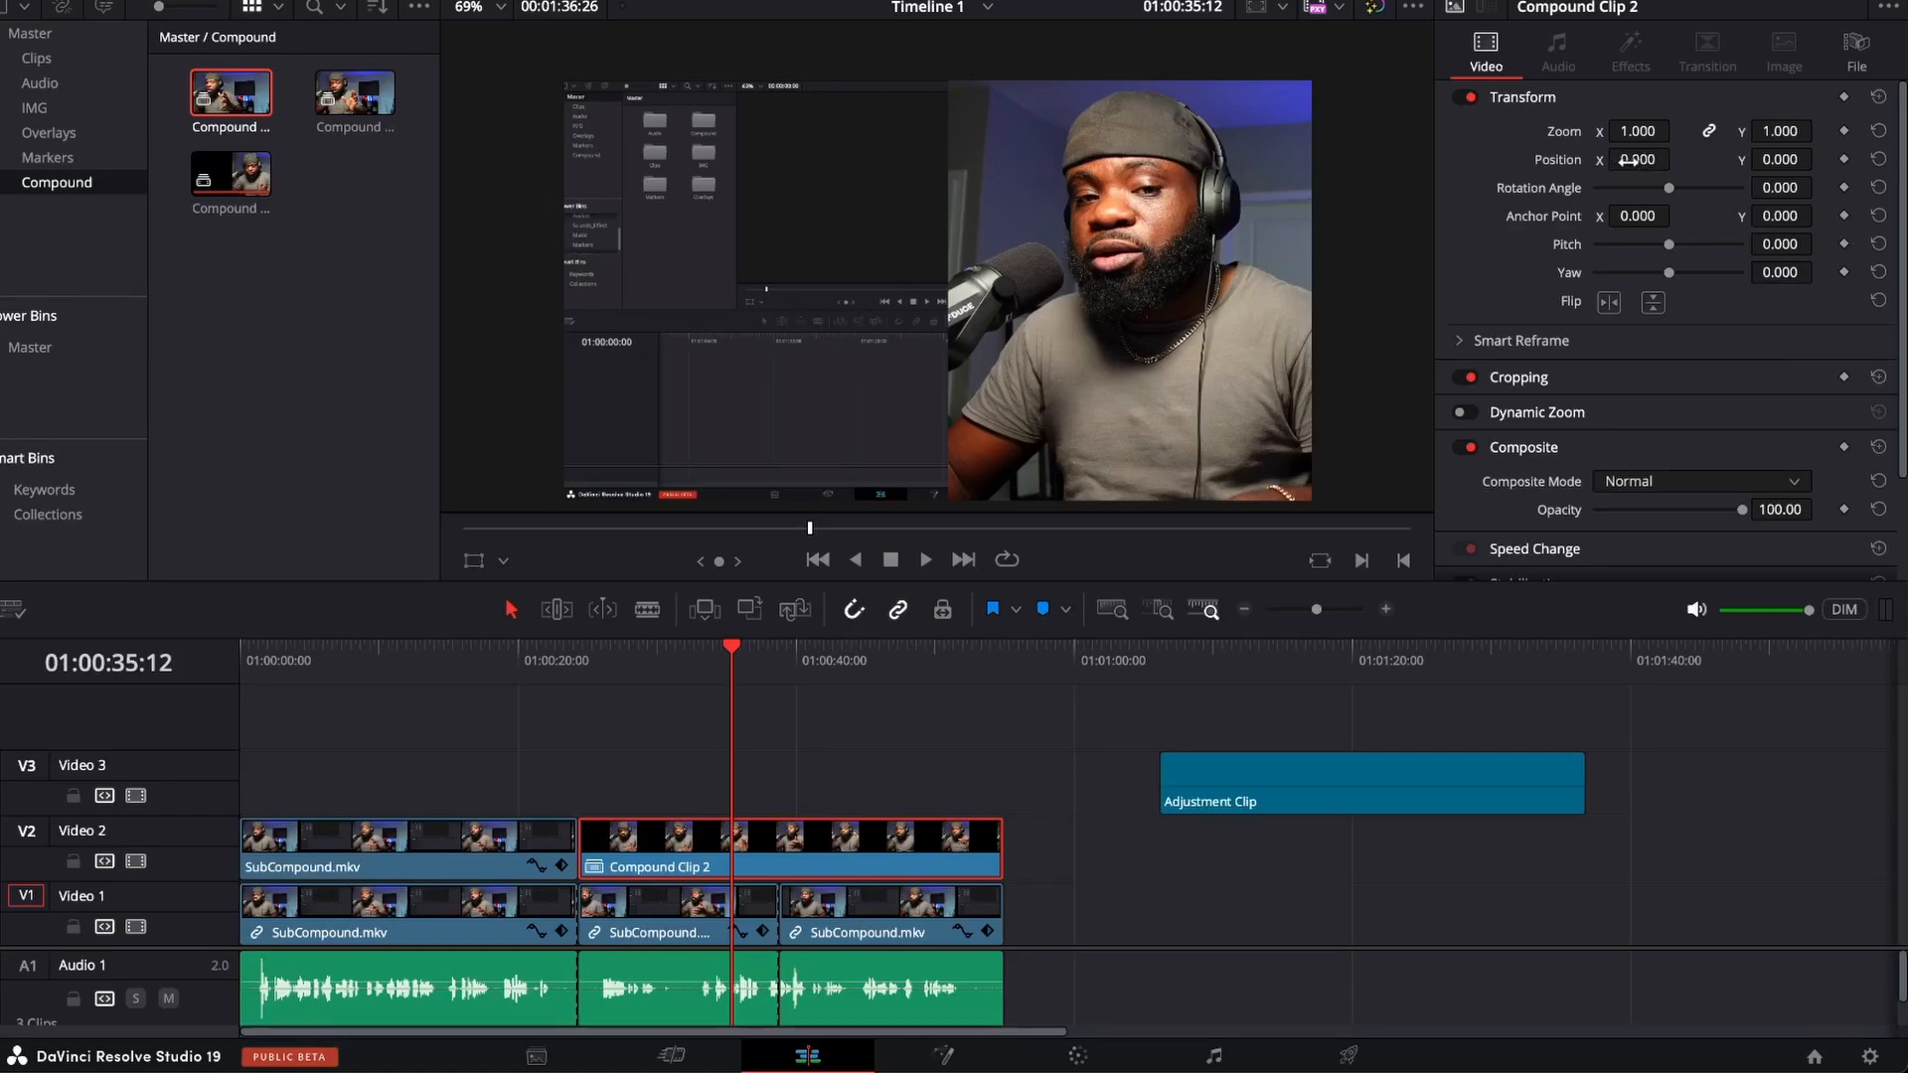
left_click_drag(1636, 159, 1694, 157)
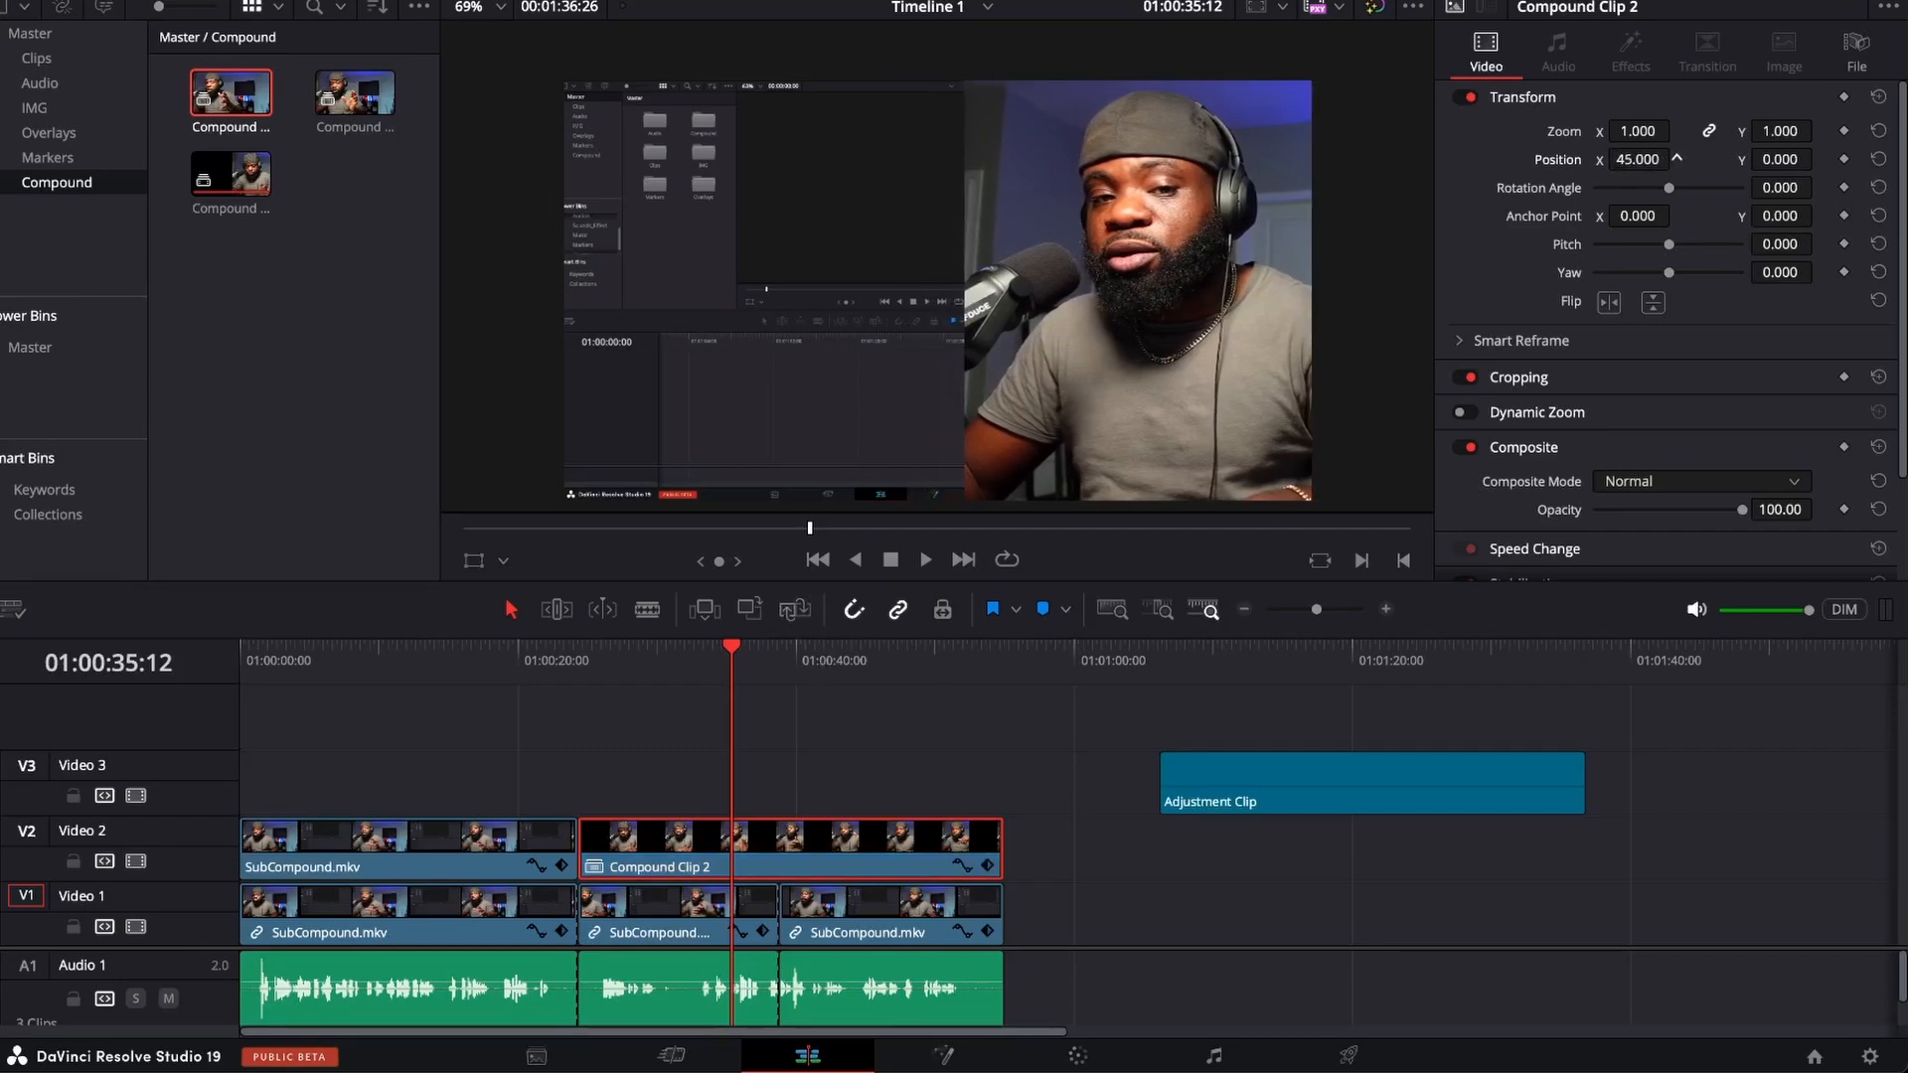
mouse_move(1638, 159)
left_mouse_down()
mouse_move(1585, 159)
mouse_move(1677, 157)
mouse_move(1623, 162)
left_mouse_up()
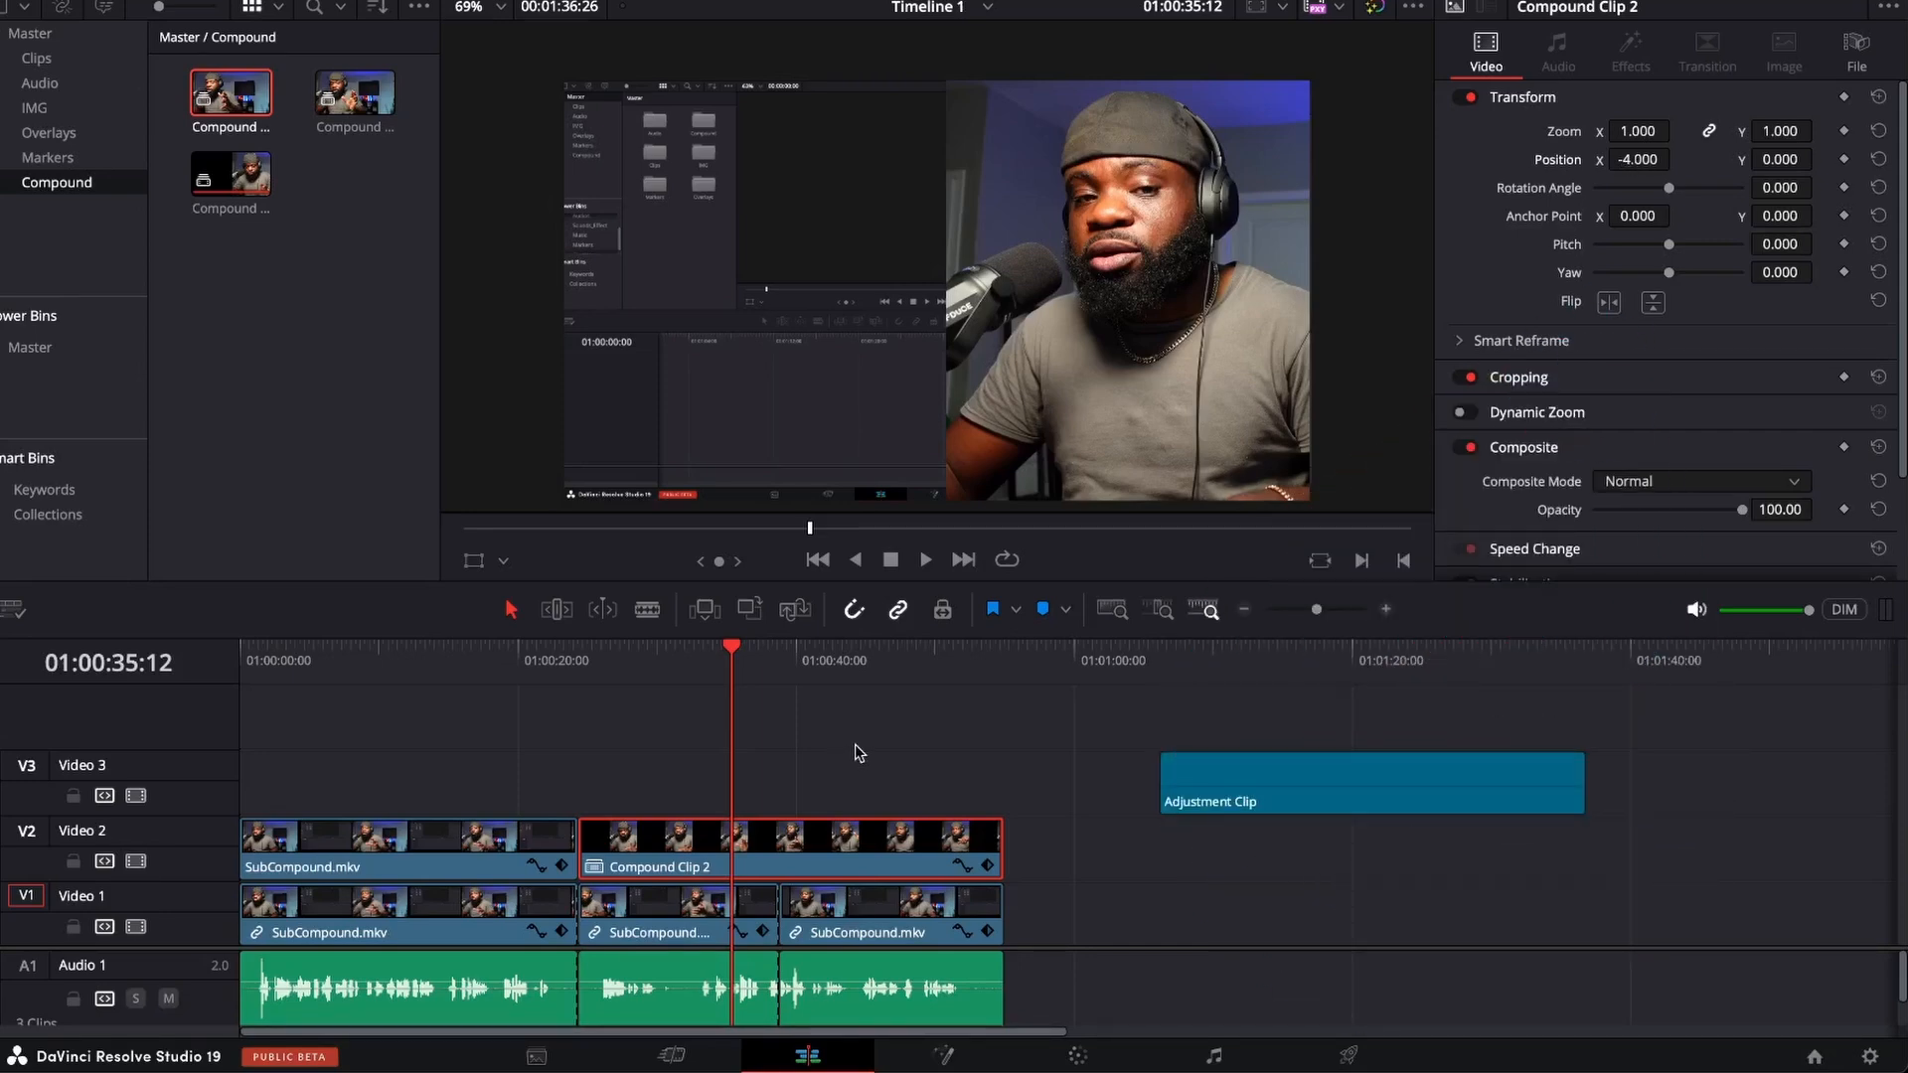
Undo the Video 2 compound clip and its repositioning, and delete the adjustment clip from Video 3.
key("ctrl+z")
key("ctrl+z")
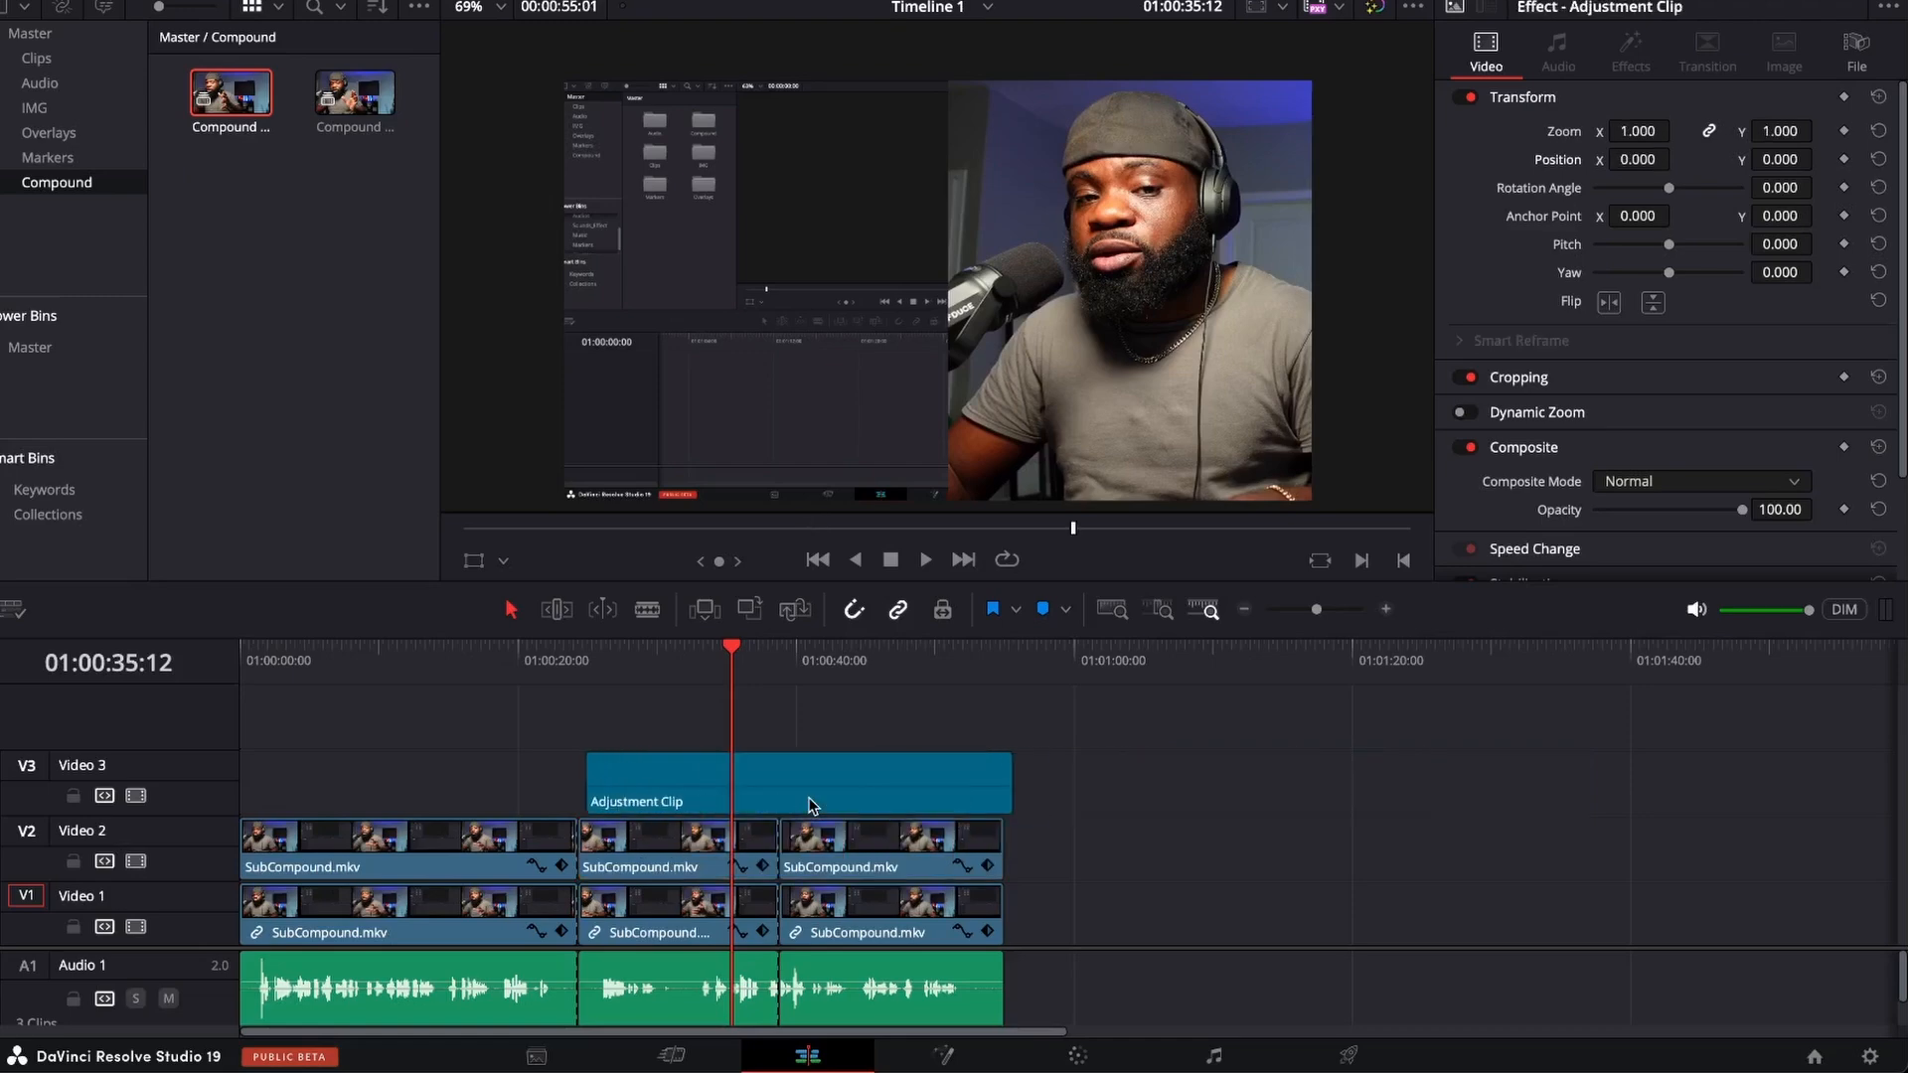
left_click(840, 800)
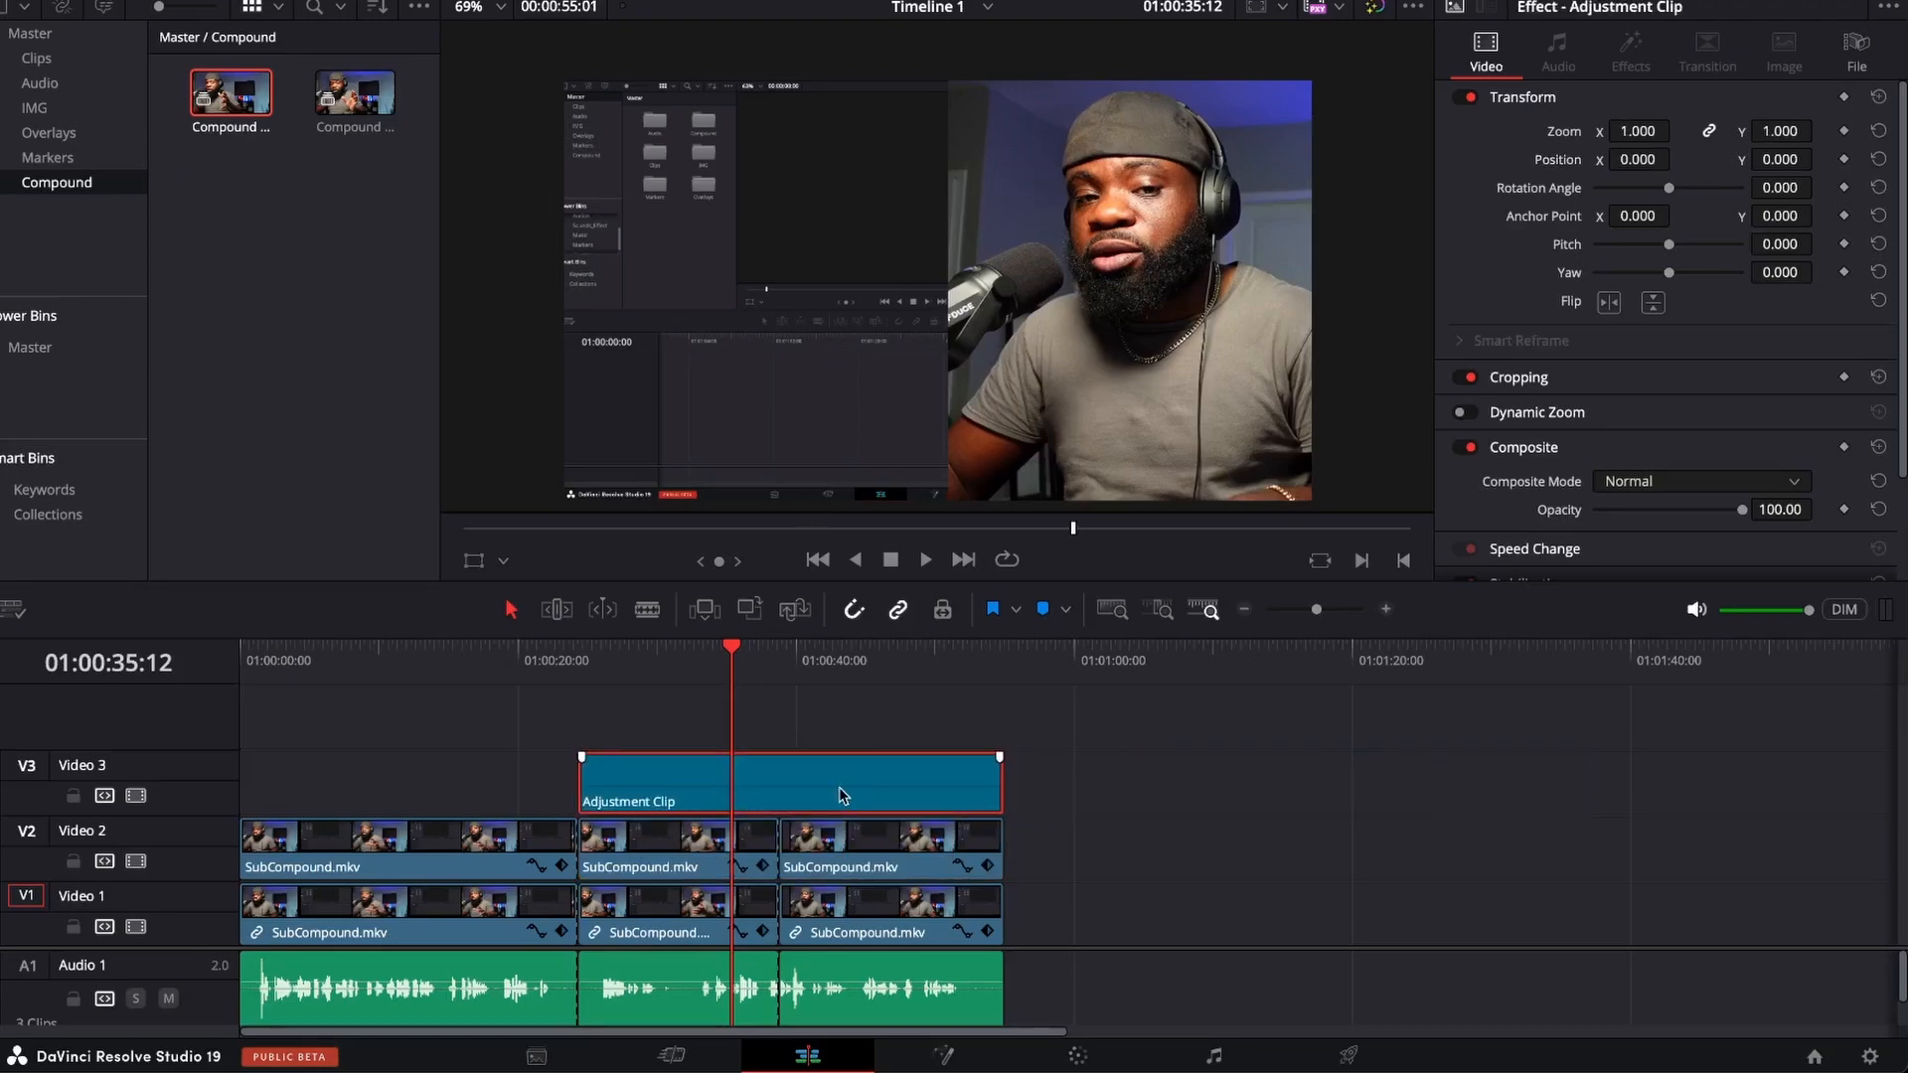
key("Delete")
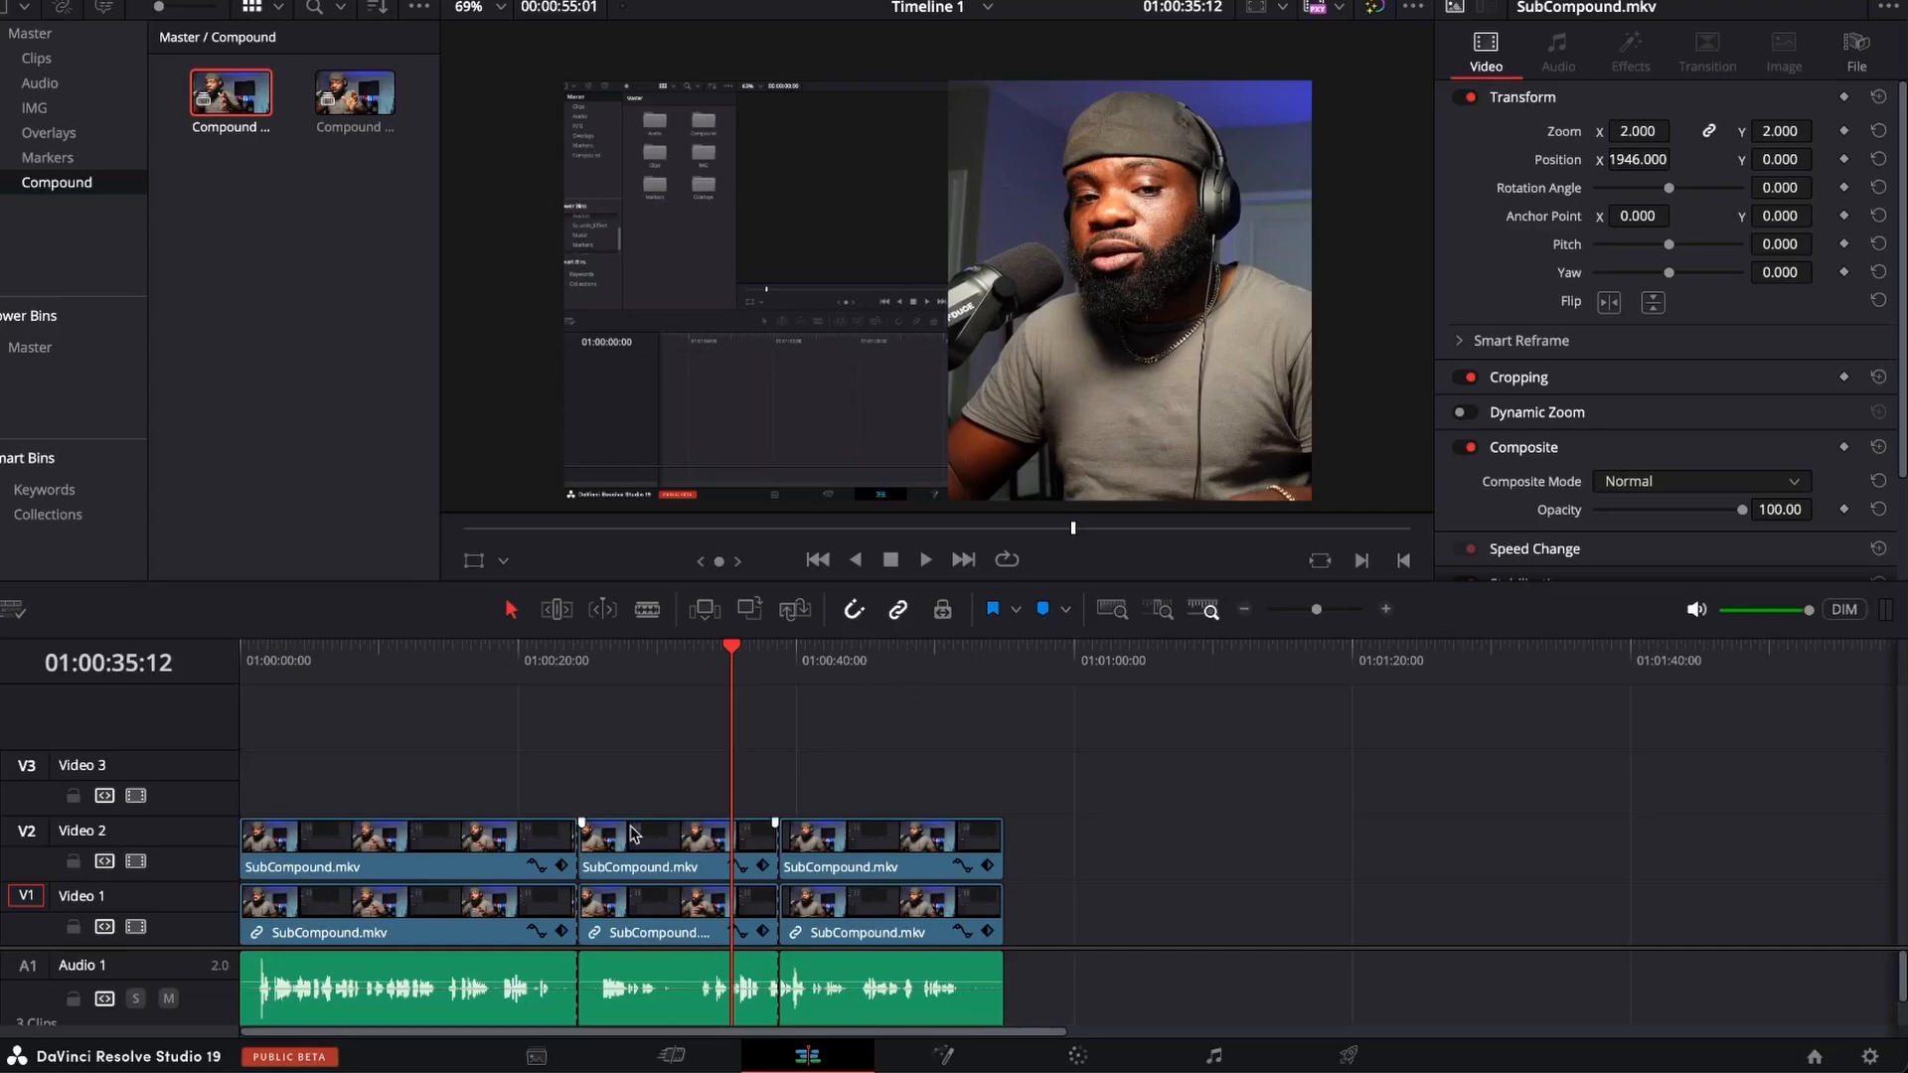
Combine all video and audio clips after 01:00:24:11 into a single compound clip named Compound Clip 2.
left_click_drag(673, 744, 995, 994)
right_click(862, 852)
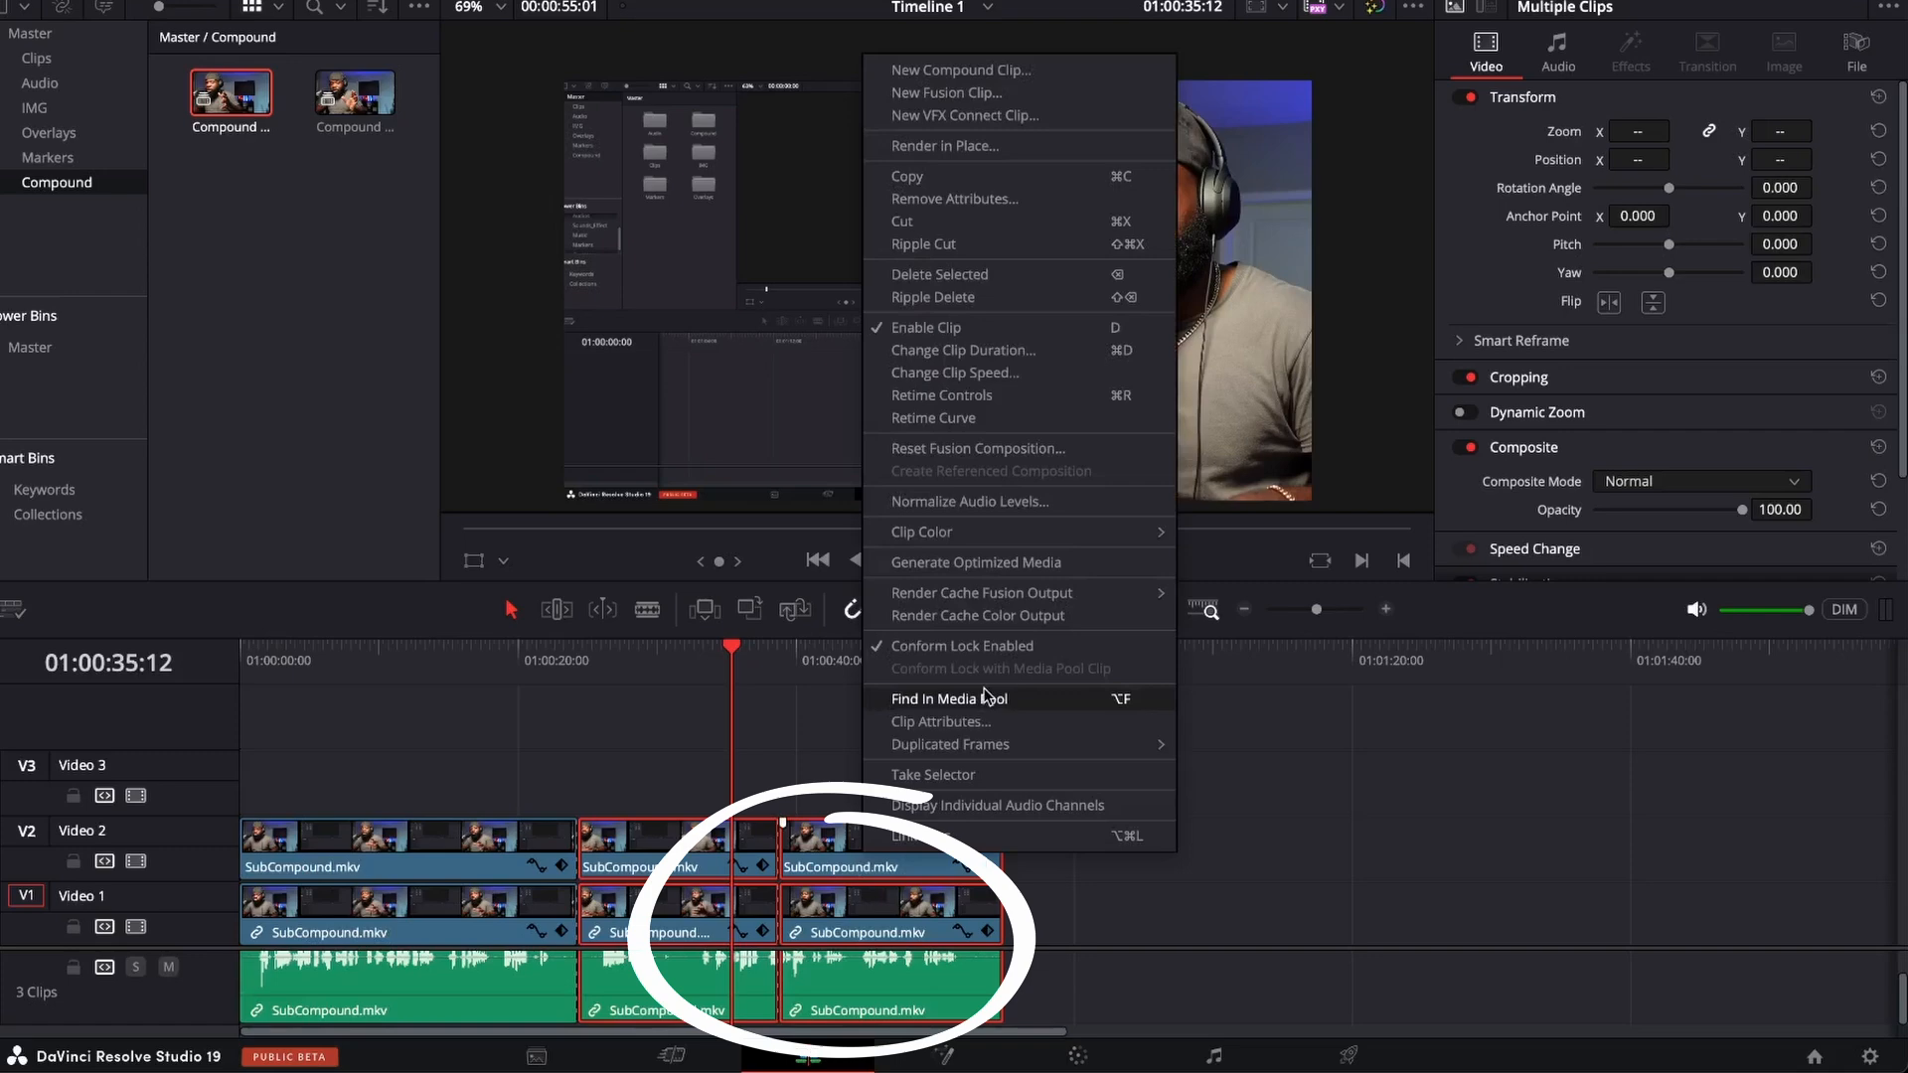
left_click(909, 75)
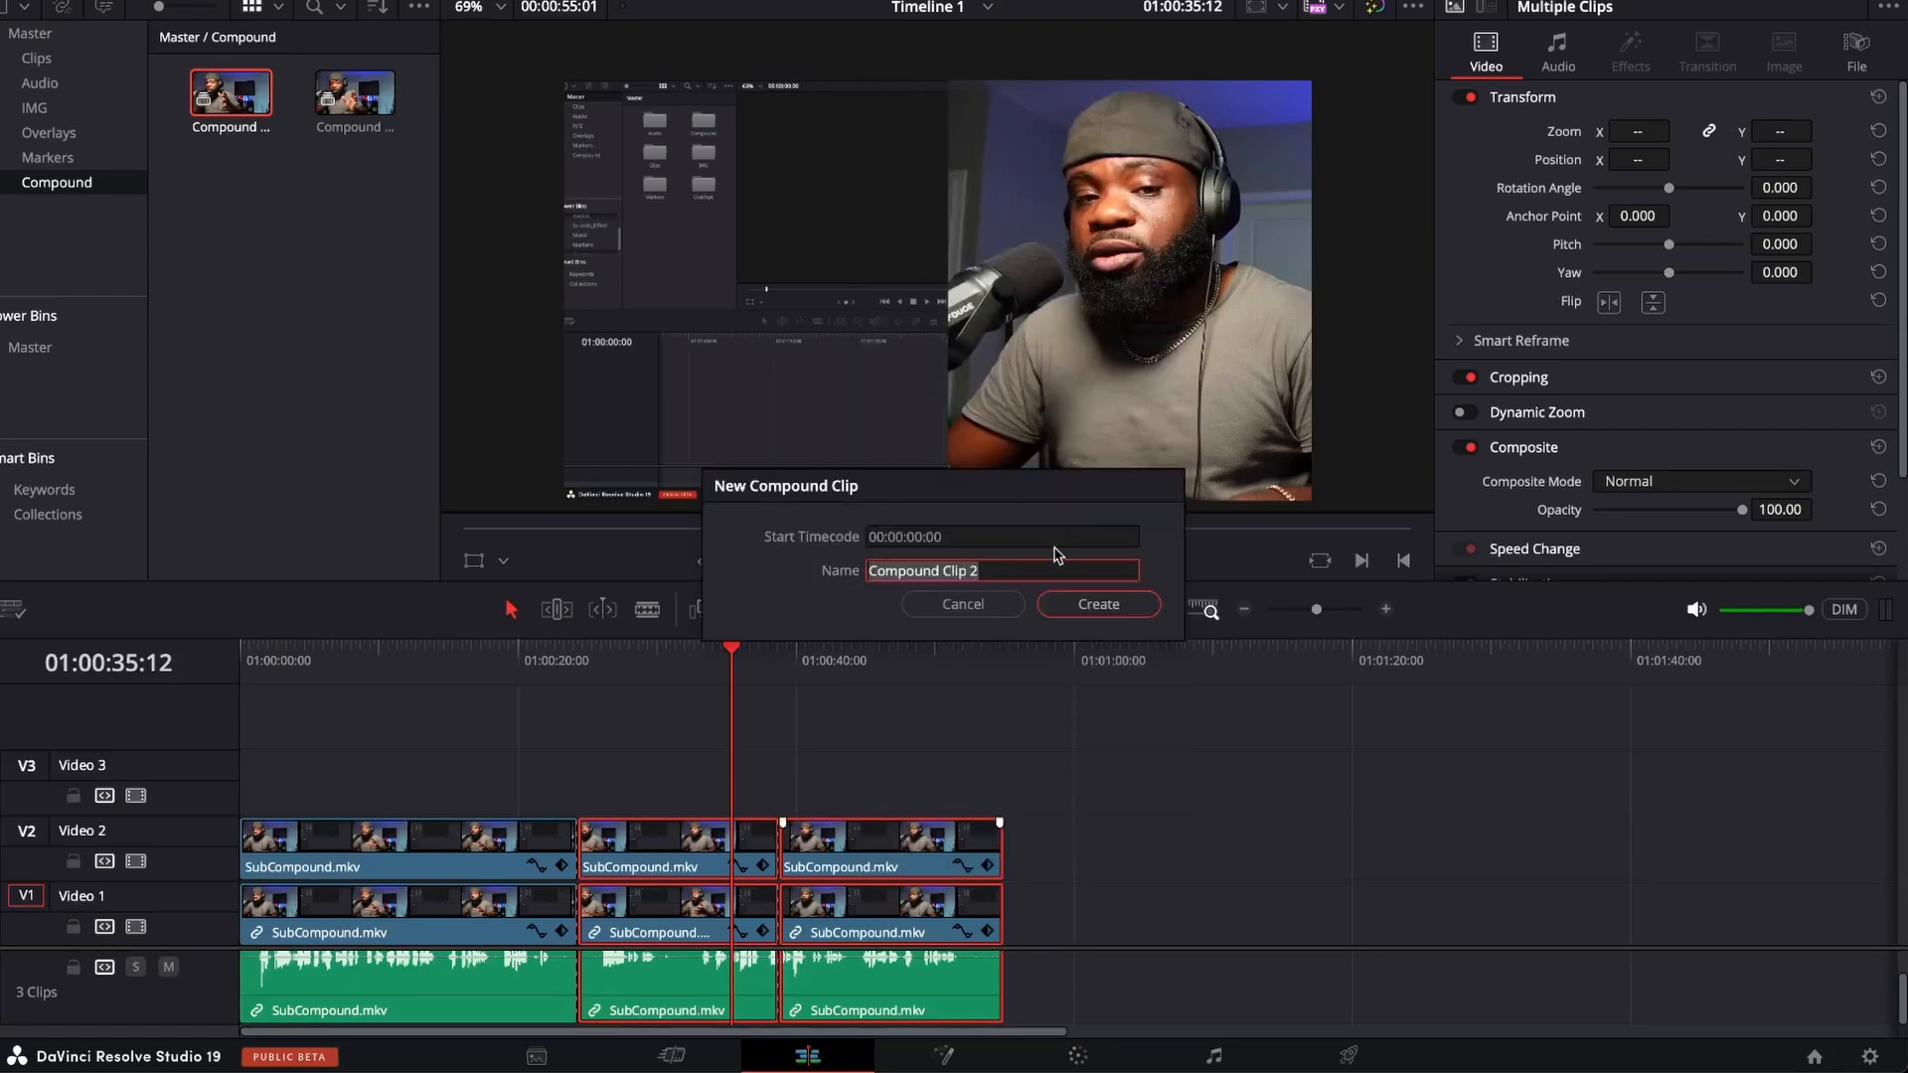
left_click(1096, 608)
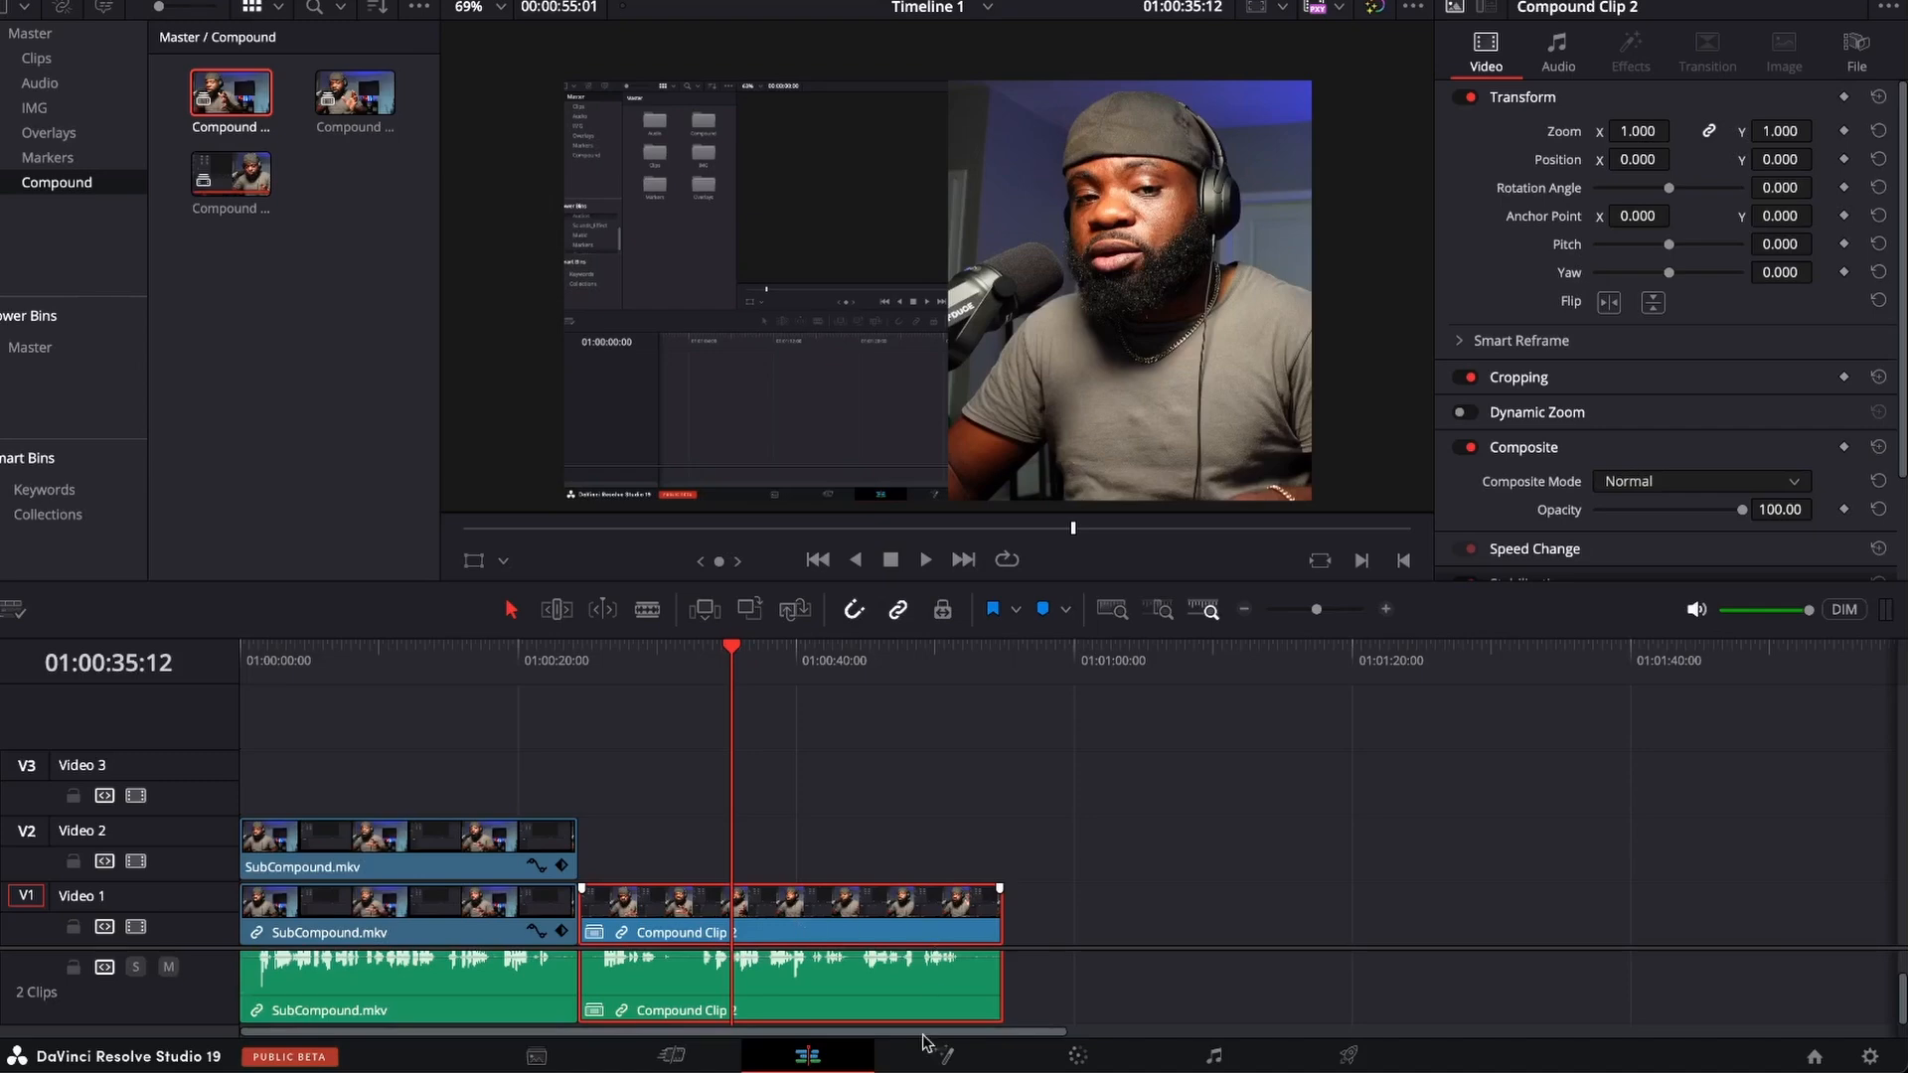
Open Compound Clip 2 on the Fusion page and show only a single viewer with the MediaOut1 result.
left_click(945, 1056)
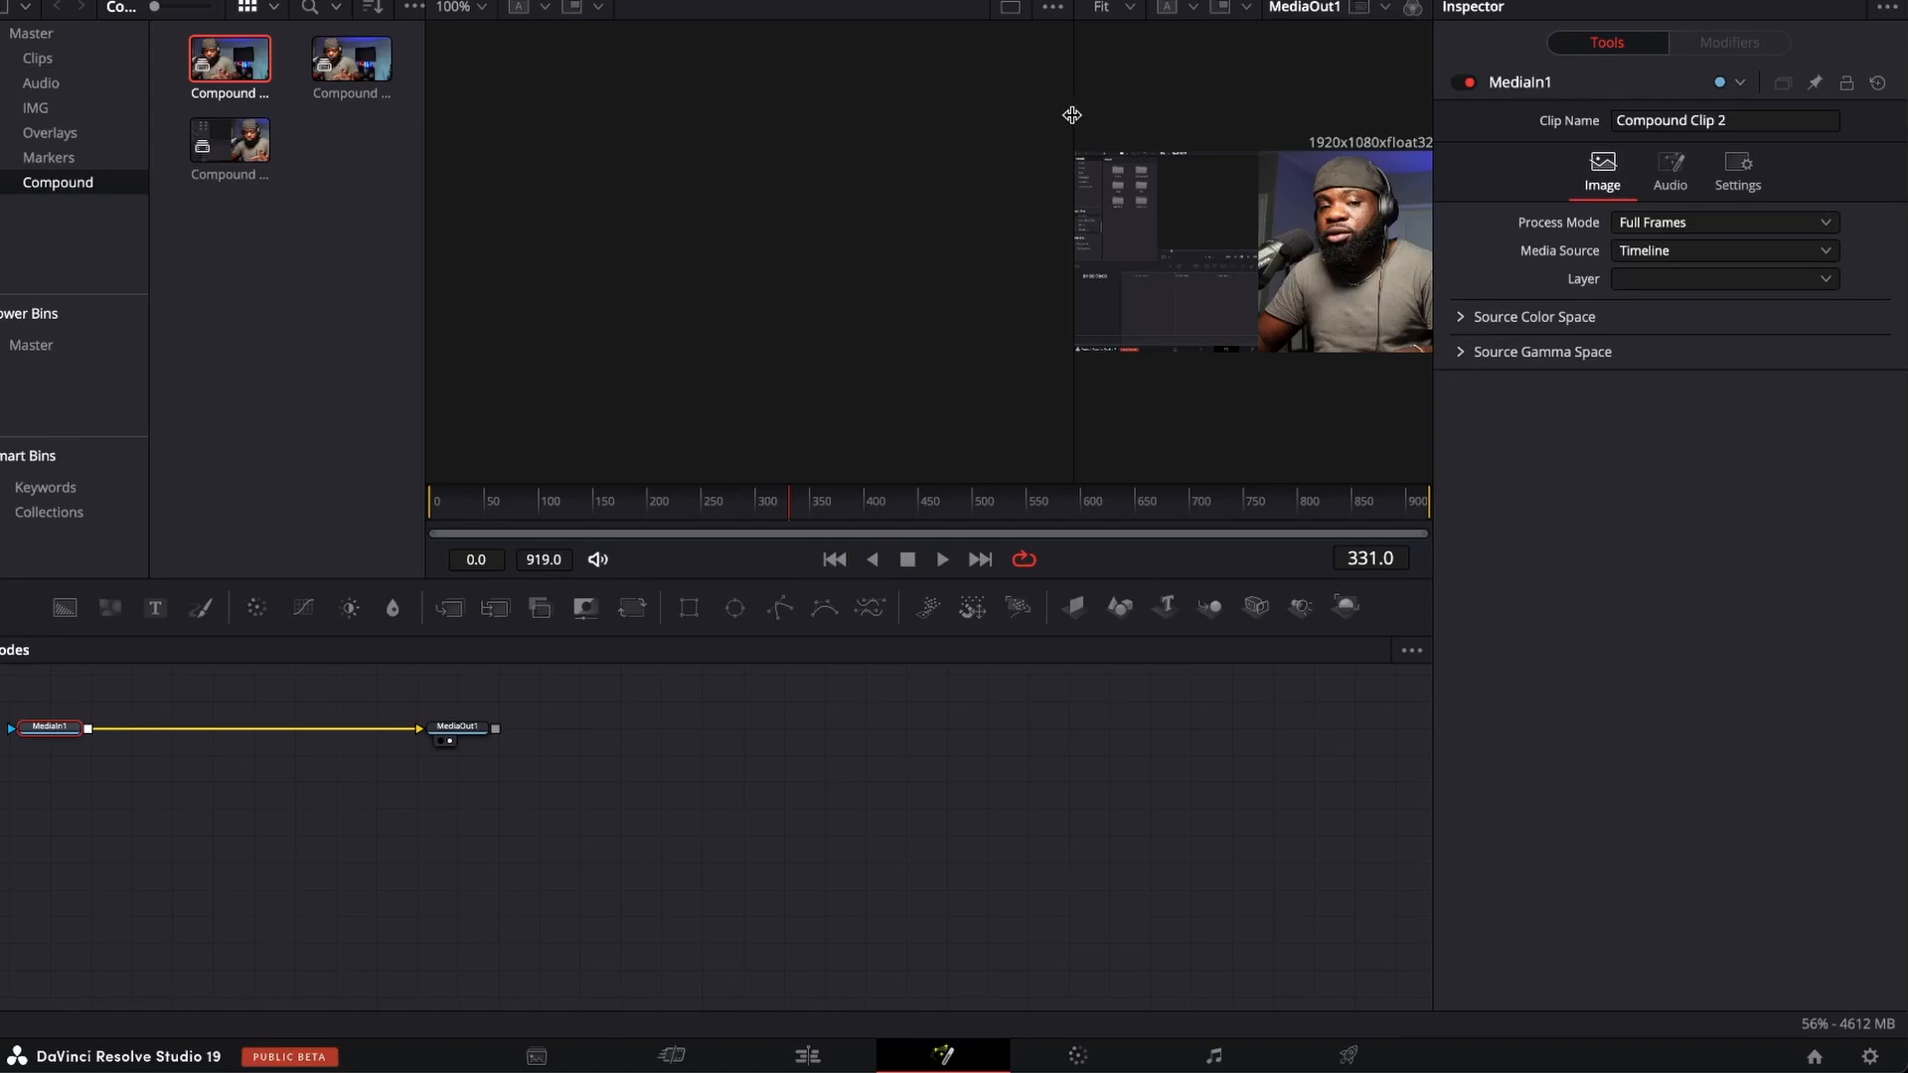
left_click_drag(1073, 116, 876, 117)
left_click(1371, 9)
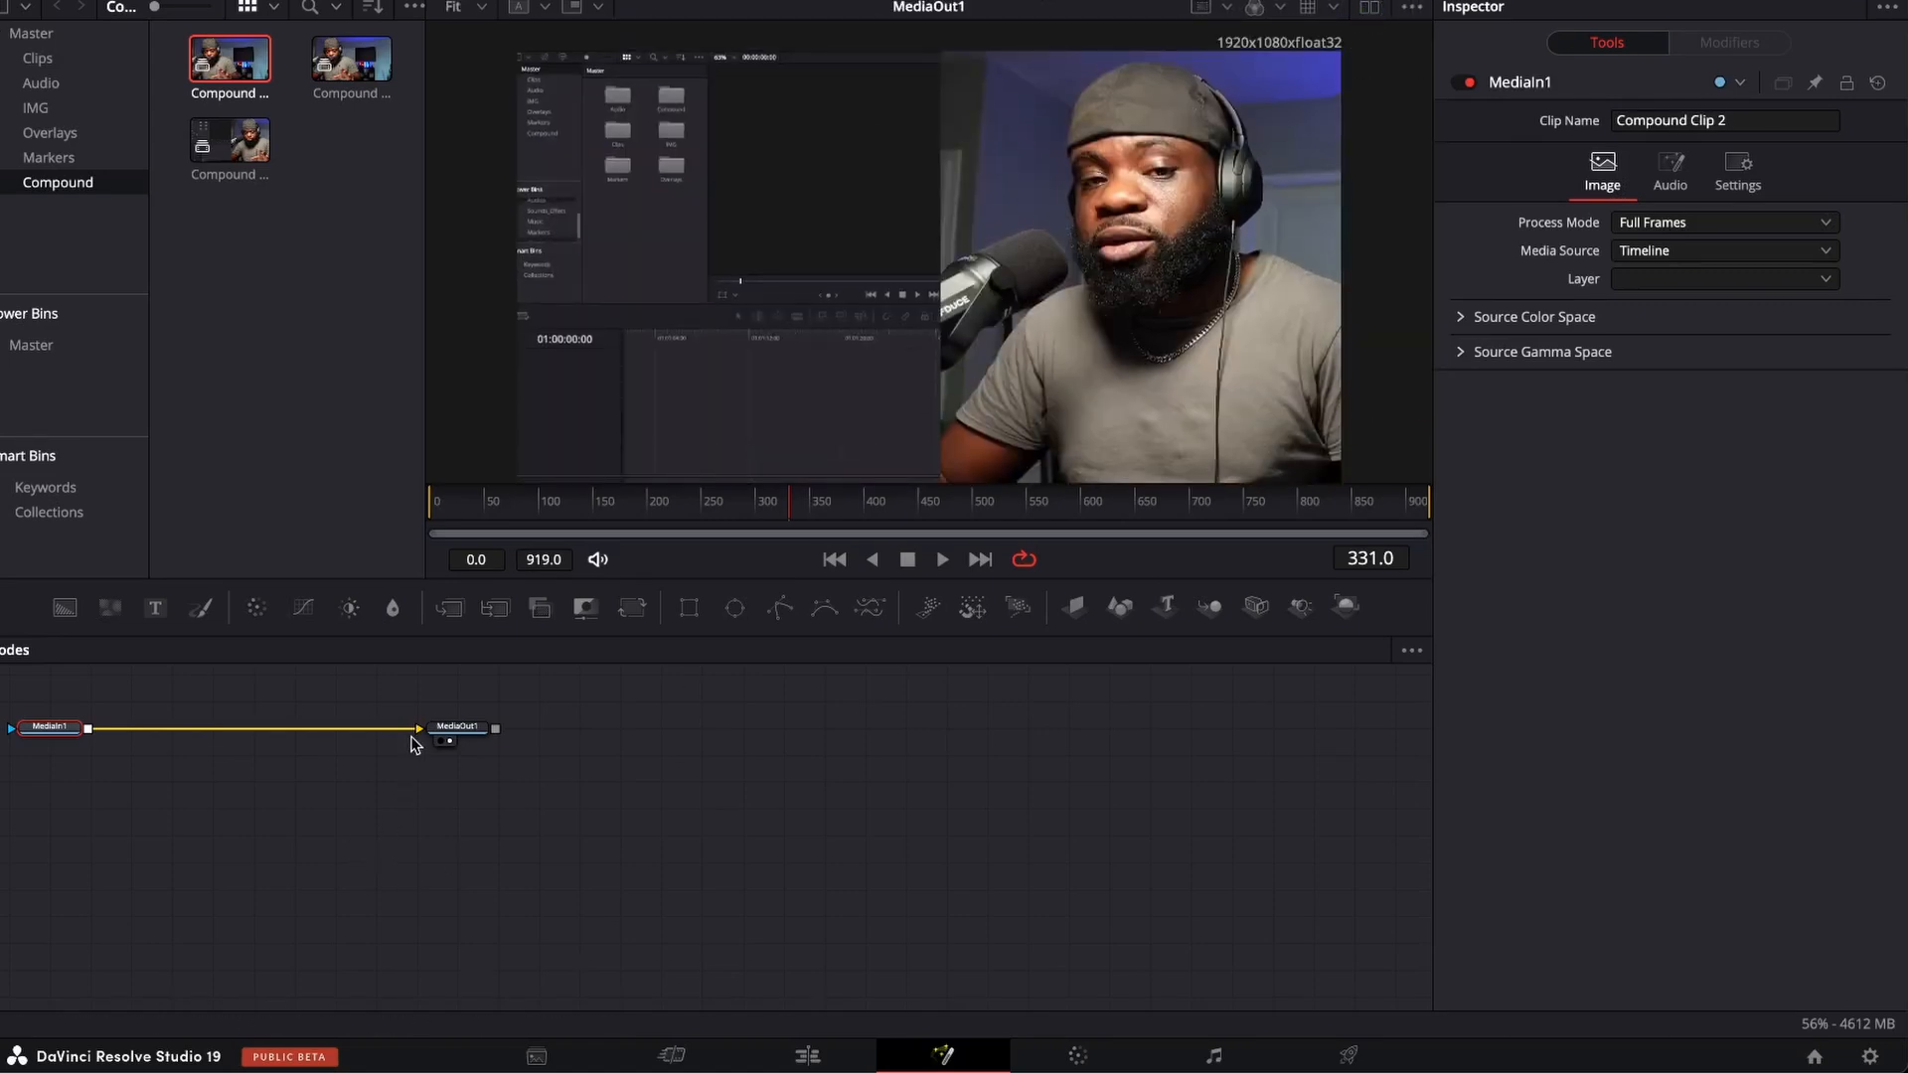
Insert a Transform node between MediaIn1 and MediaOut1, space the nodes apart, and try shifting the image with Center X.
left_click_drag(453, 729, 642, 764)
left_click(636, 612)
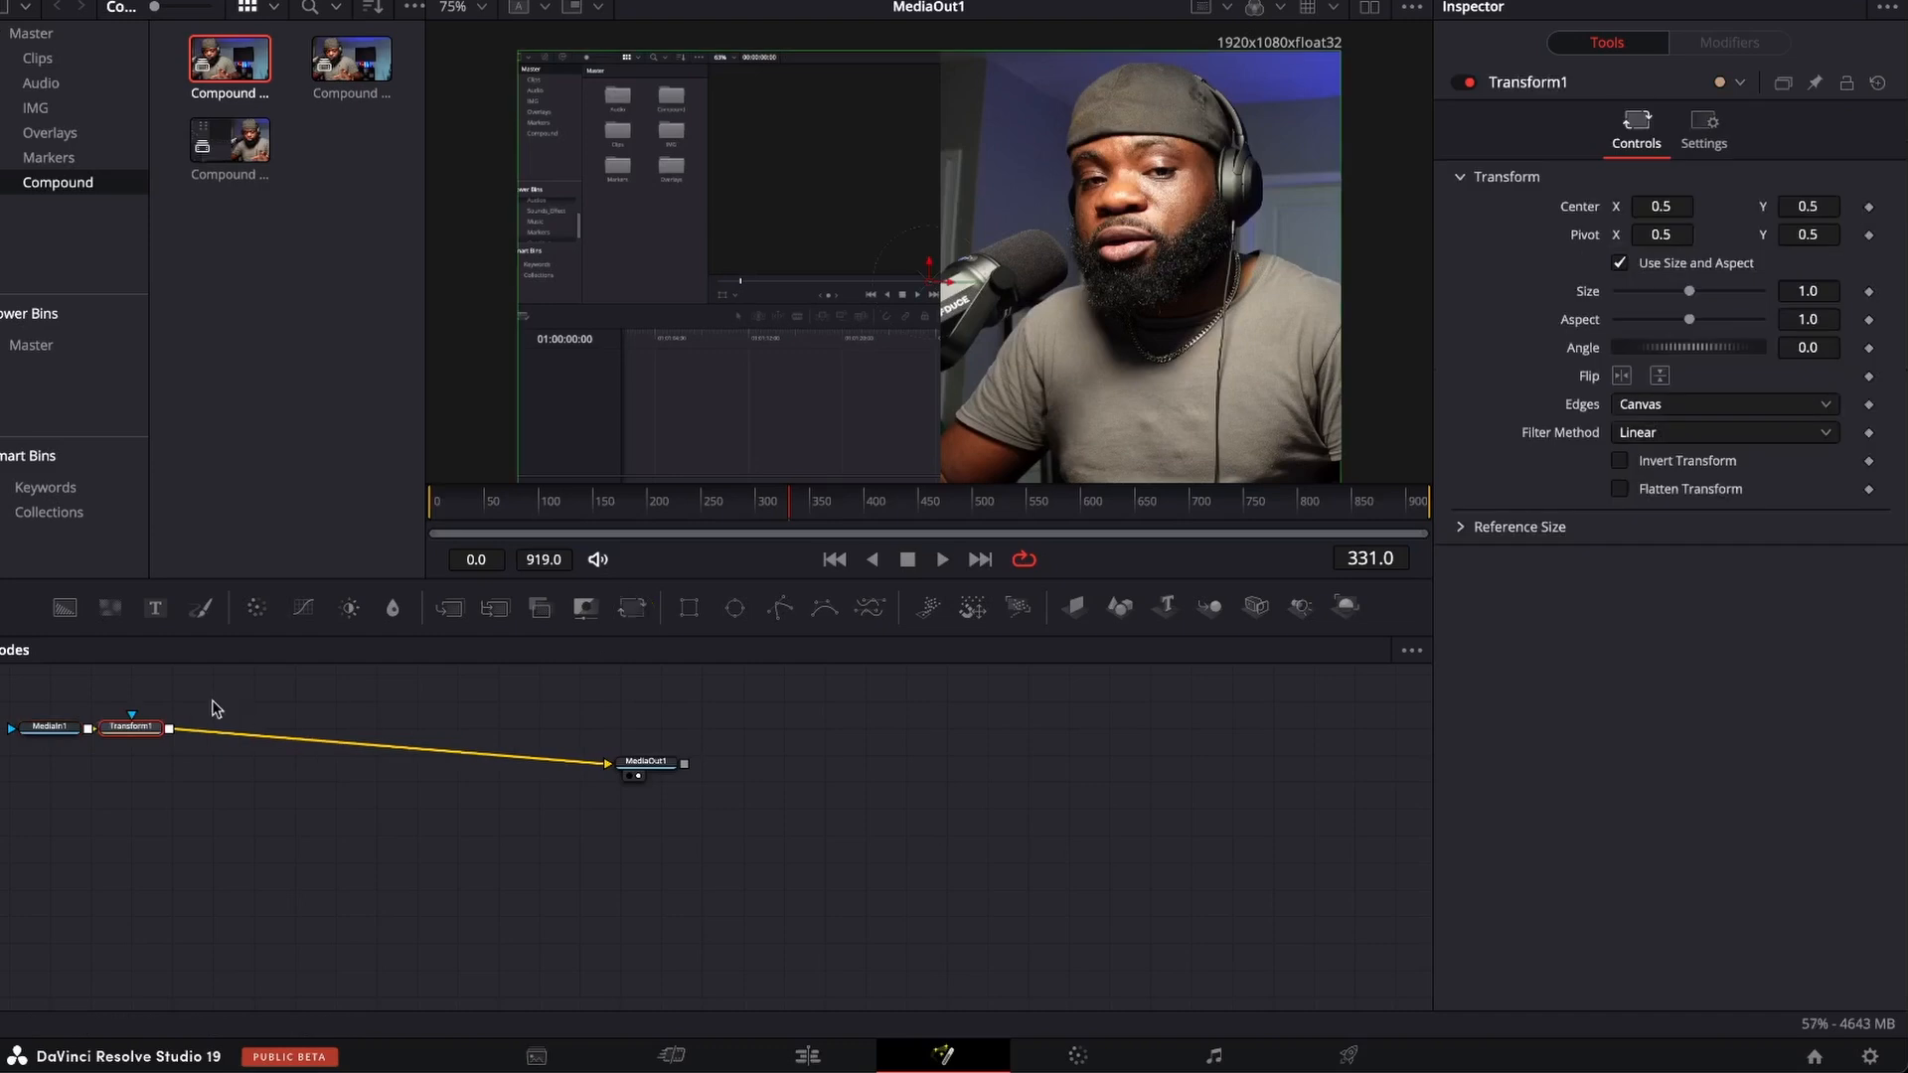
left_click_drag(149, 728, 277, 733)
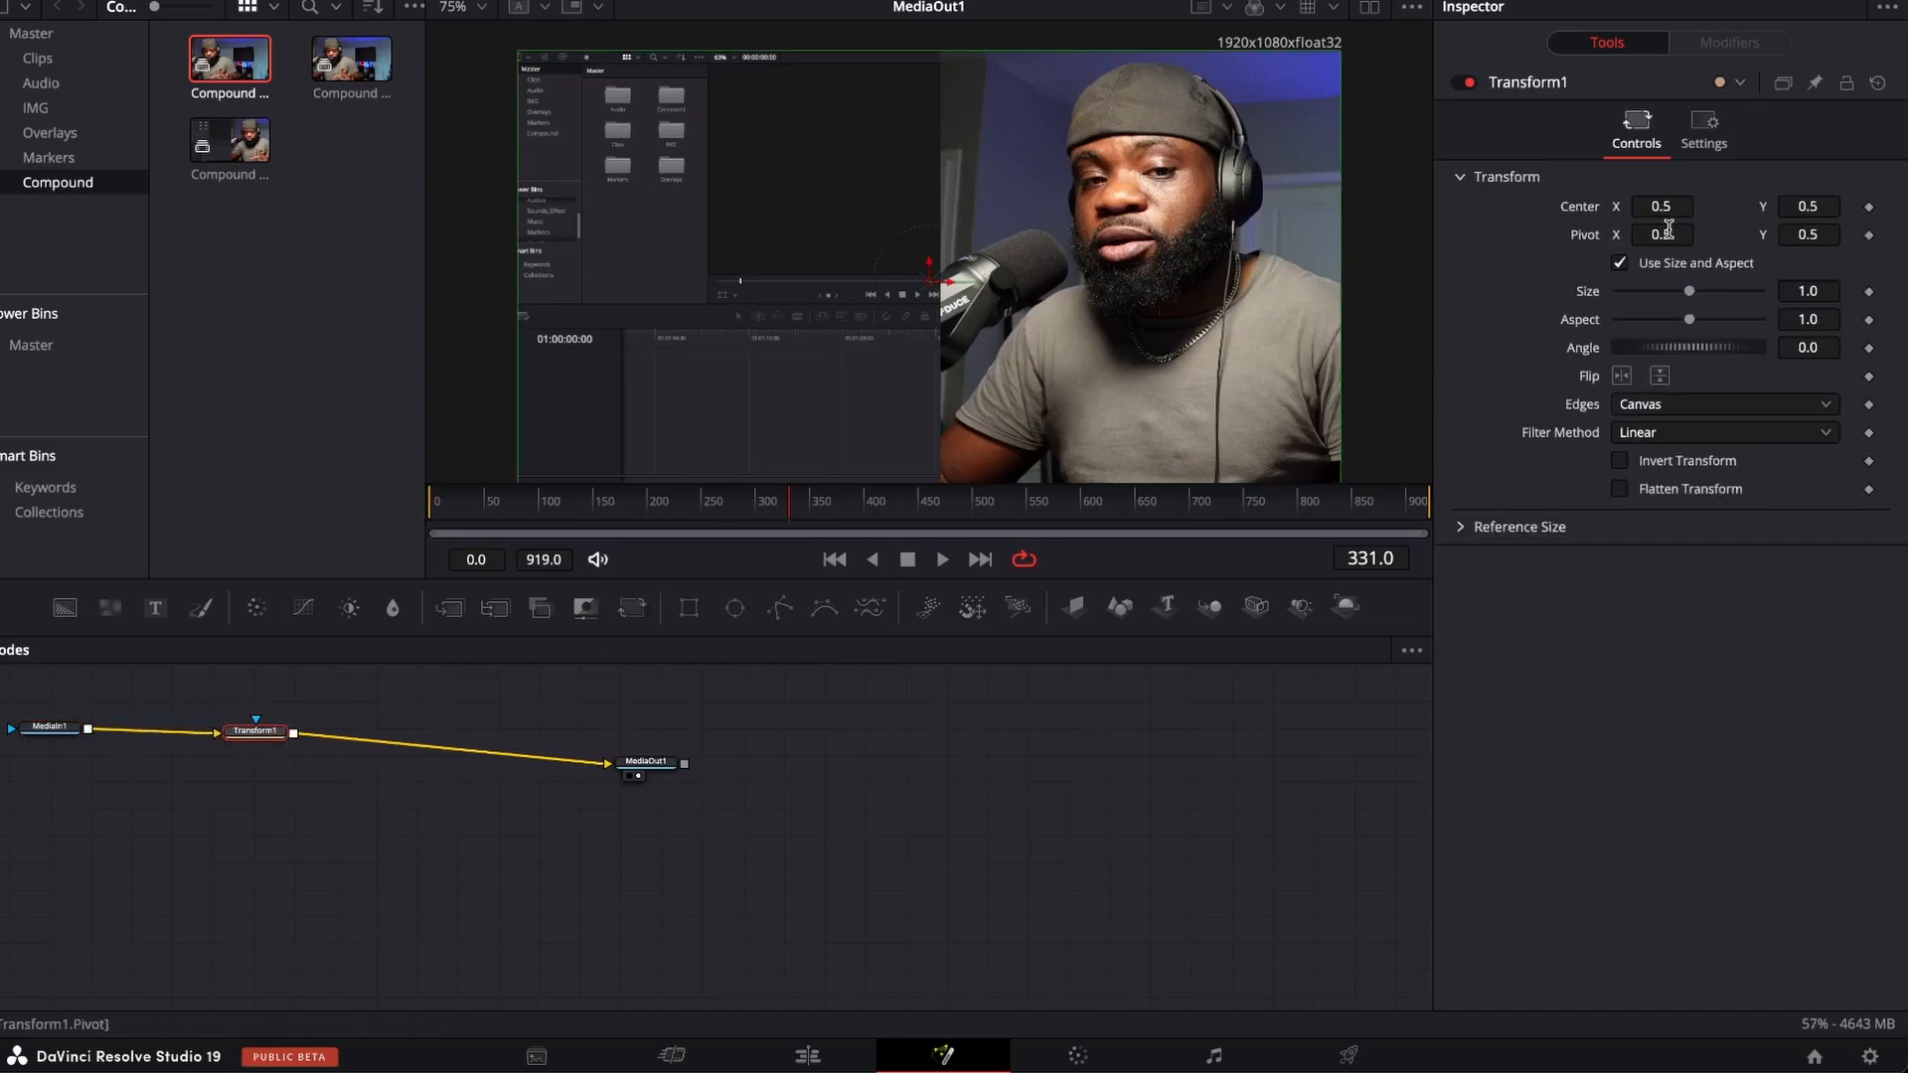
mouse_move(1661, 206)
left_mouse_down()
mouse_move(1562, 206)
mouse_move(1789, 206)
mouse_move(1582, 208)
mouse_move(1630, 209)
left_mouse_up()
left_click(266, 773)
Return to the Edit page and decompose Compound Clip 2 in place using clips only.
left_click(806, 1055)
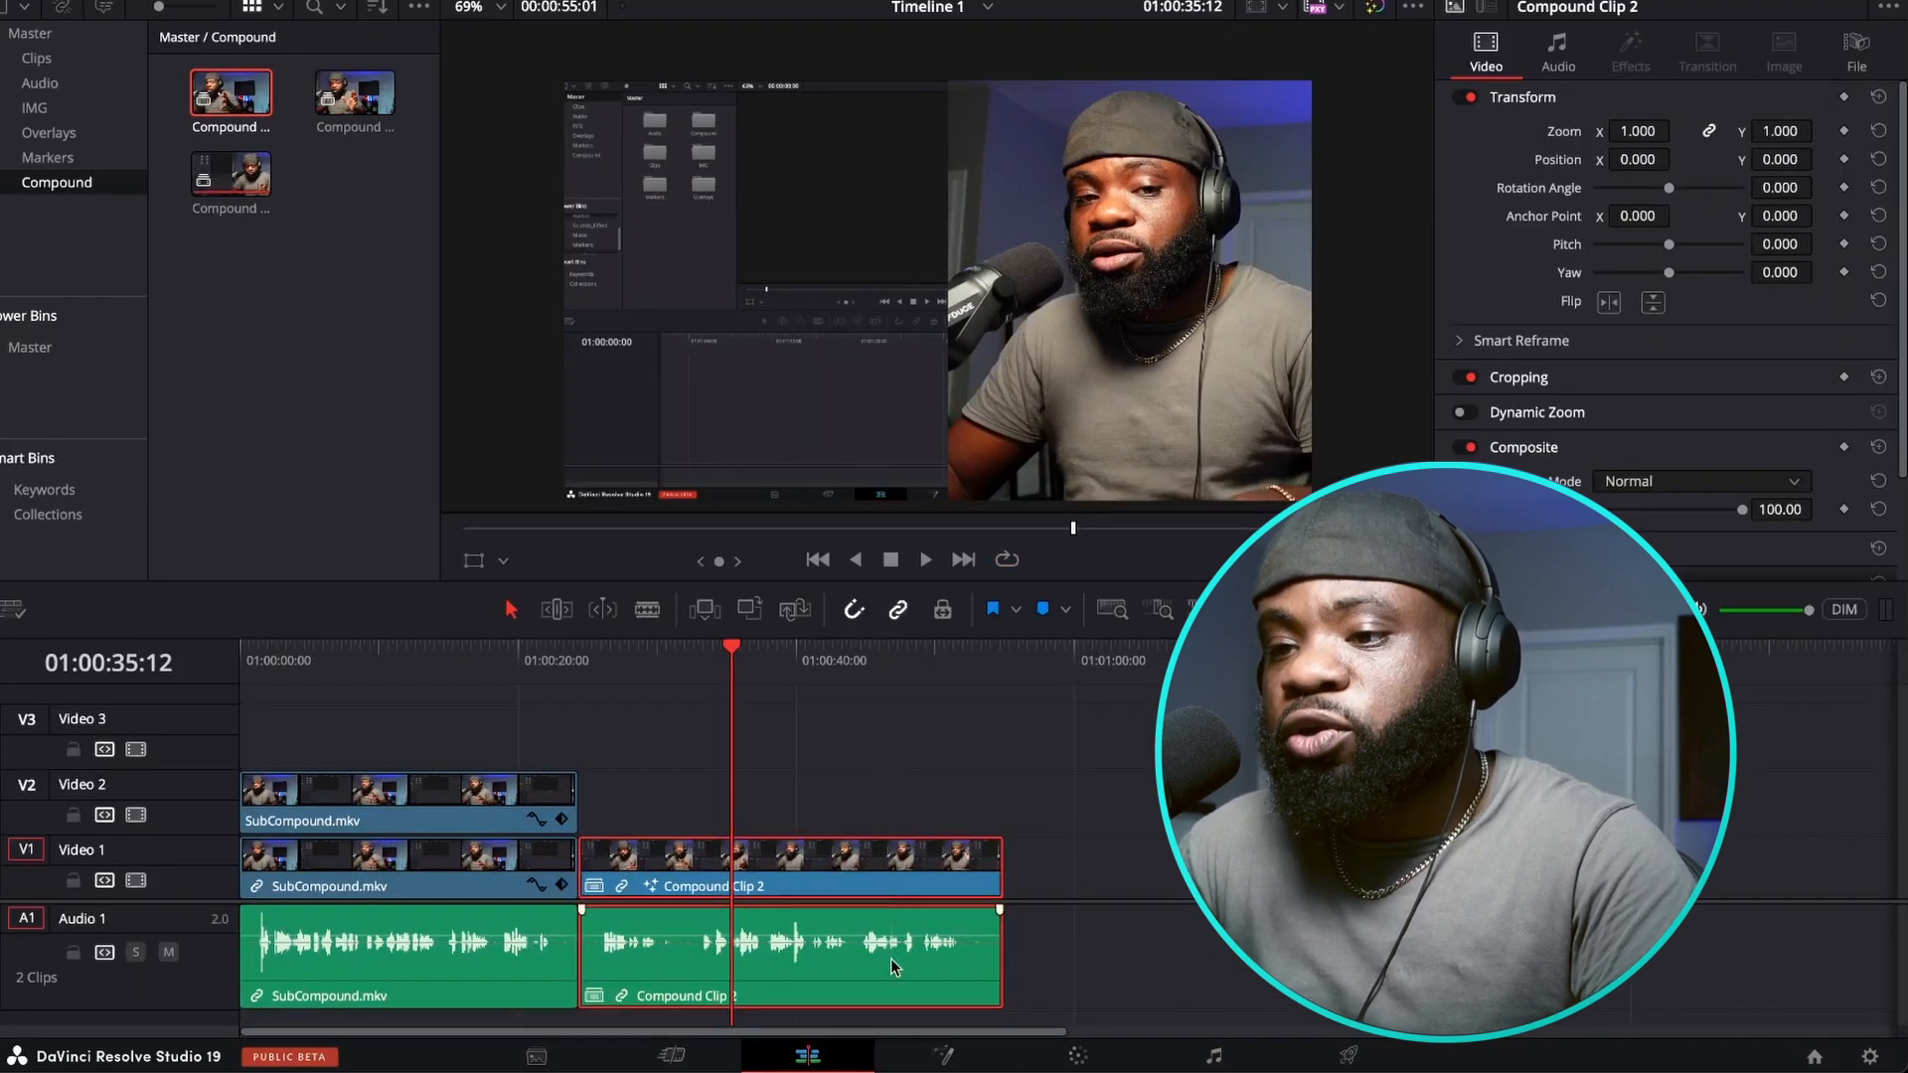
right_click(882, 872)
mouse_move(1181, 138)
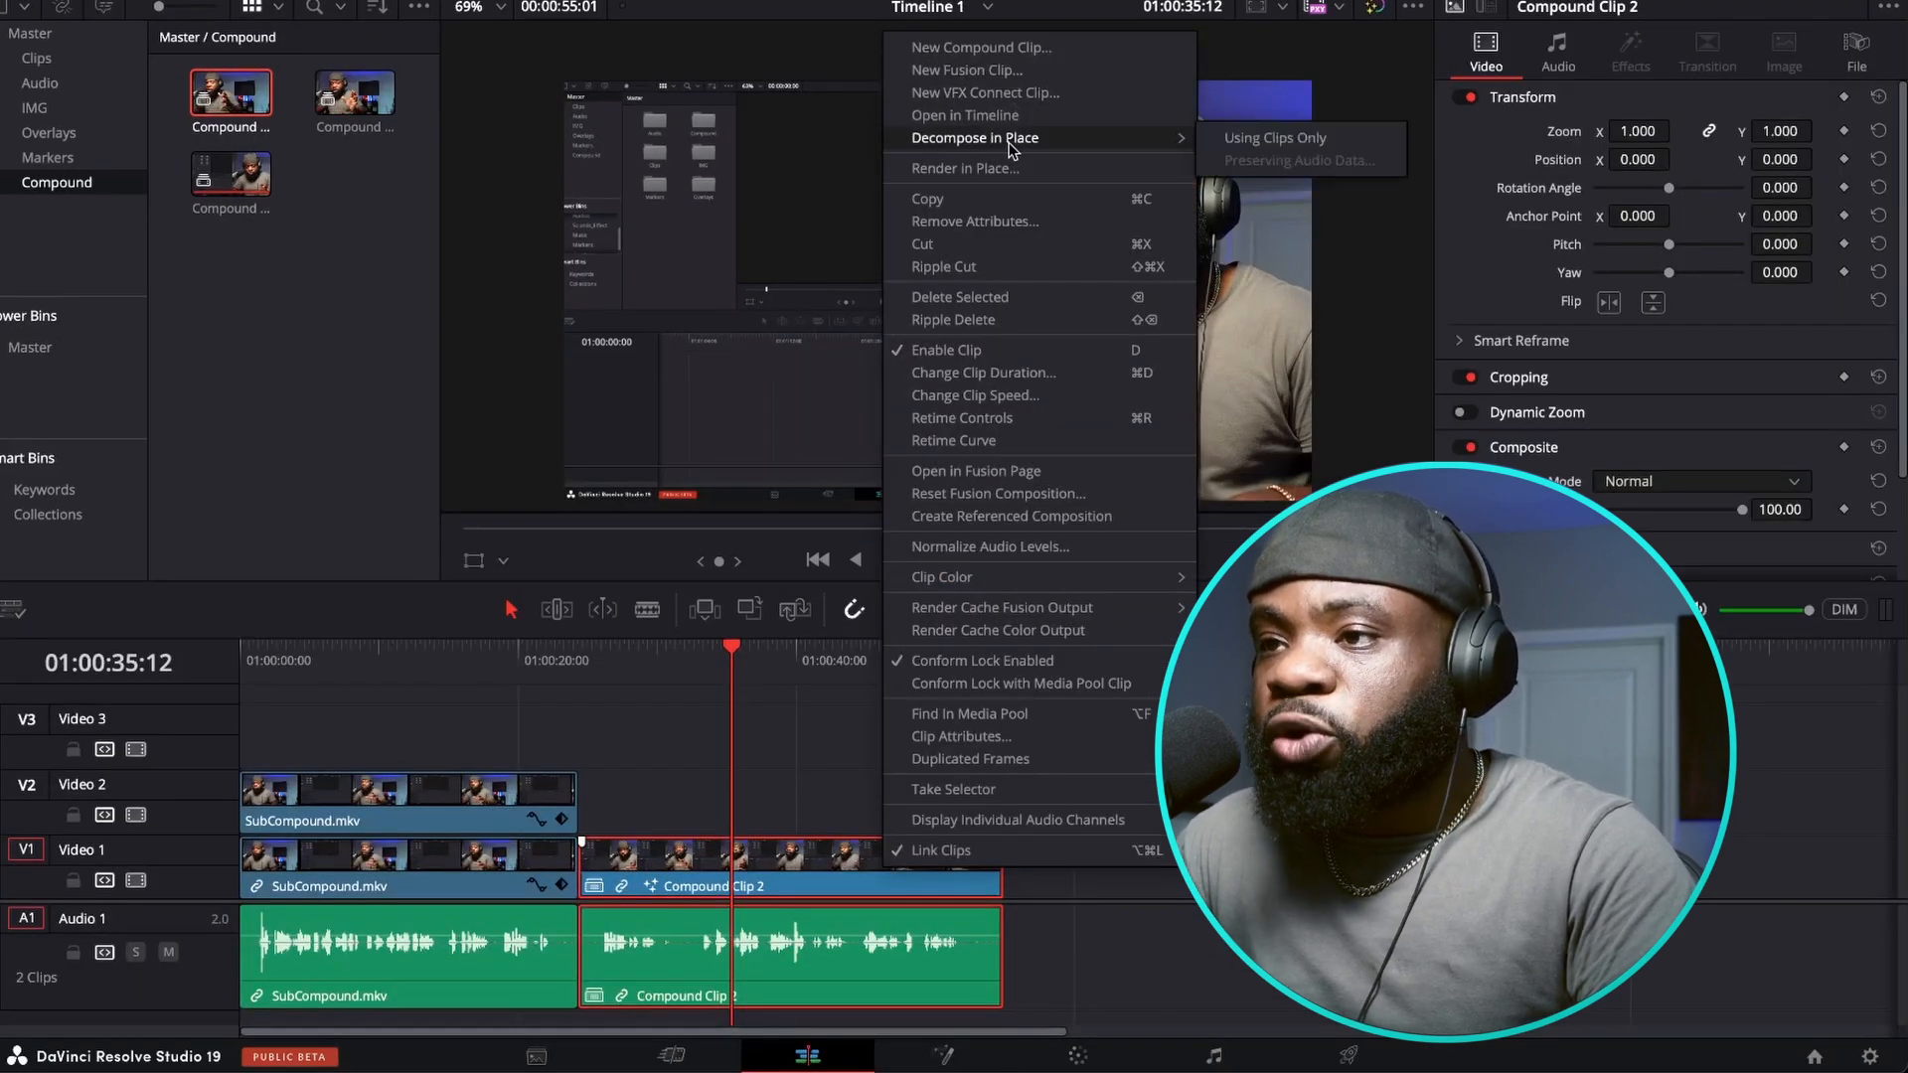
left_click(1242, 140)
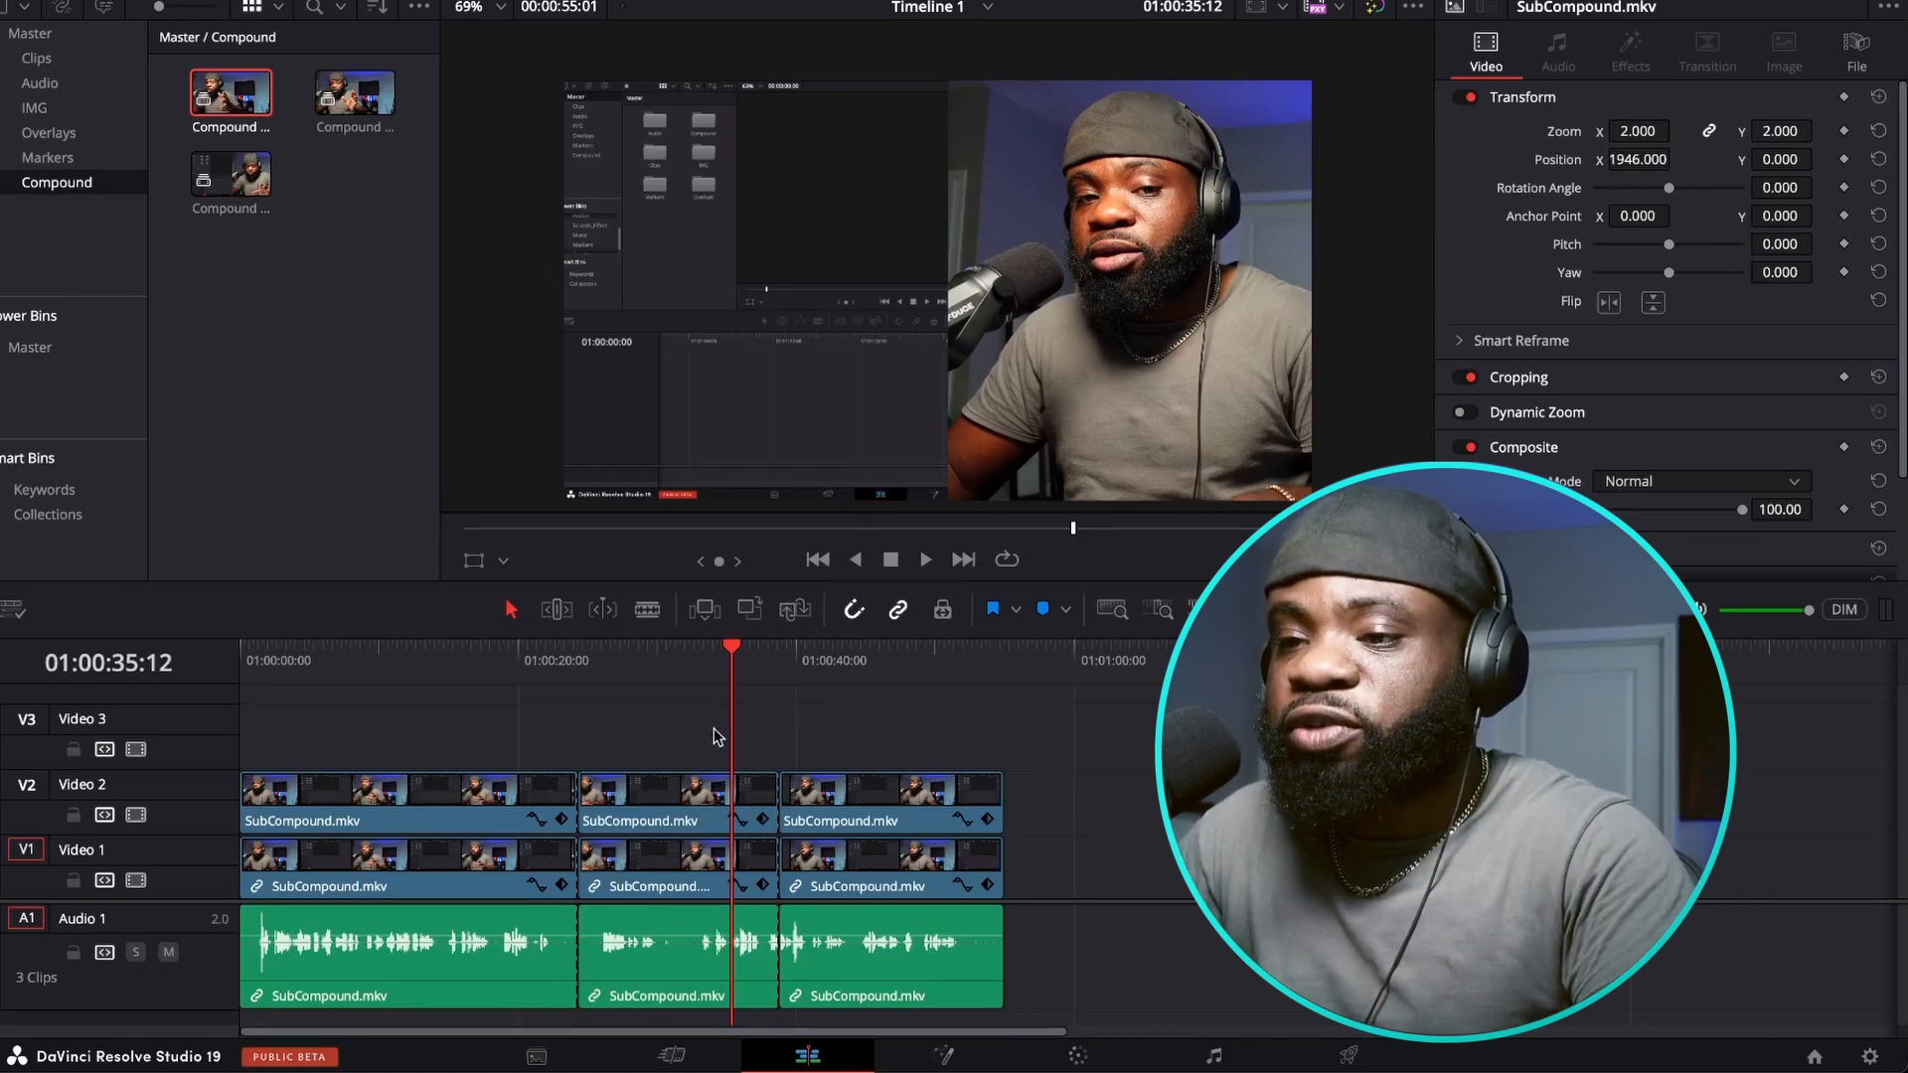
Combine the Video 1 and Video 2 clips after 01:00:24:11 into a new Fusion clip.
left_click_drag(716, 735, 874, 911)
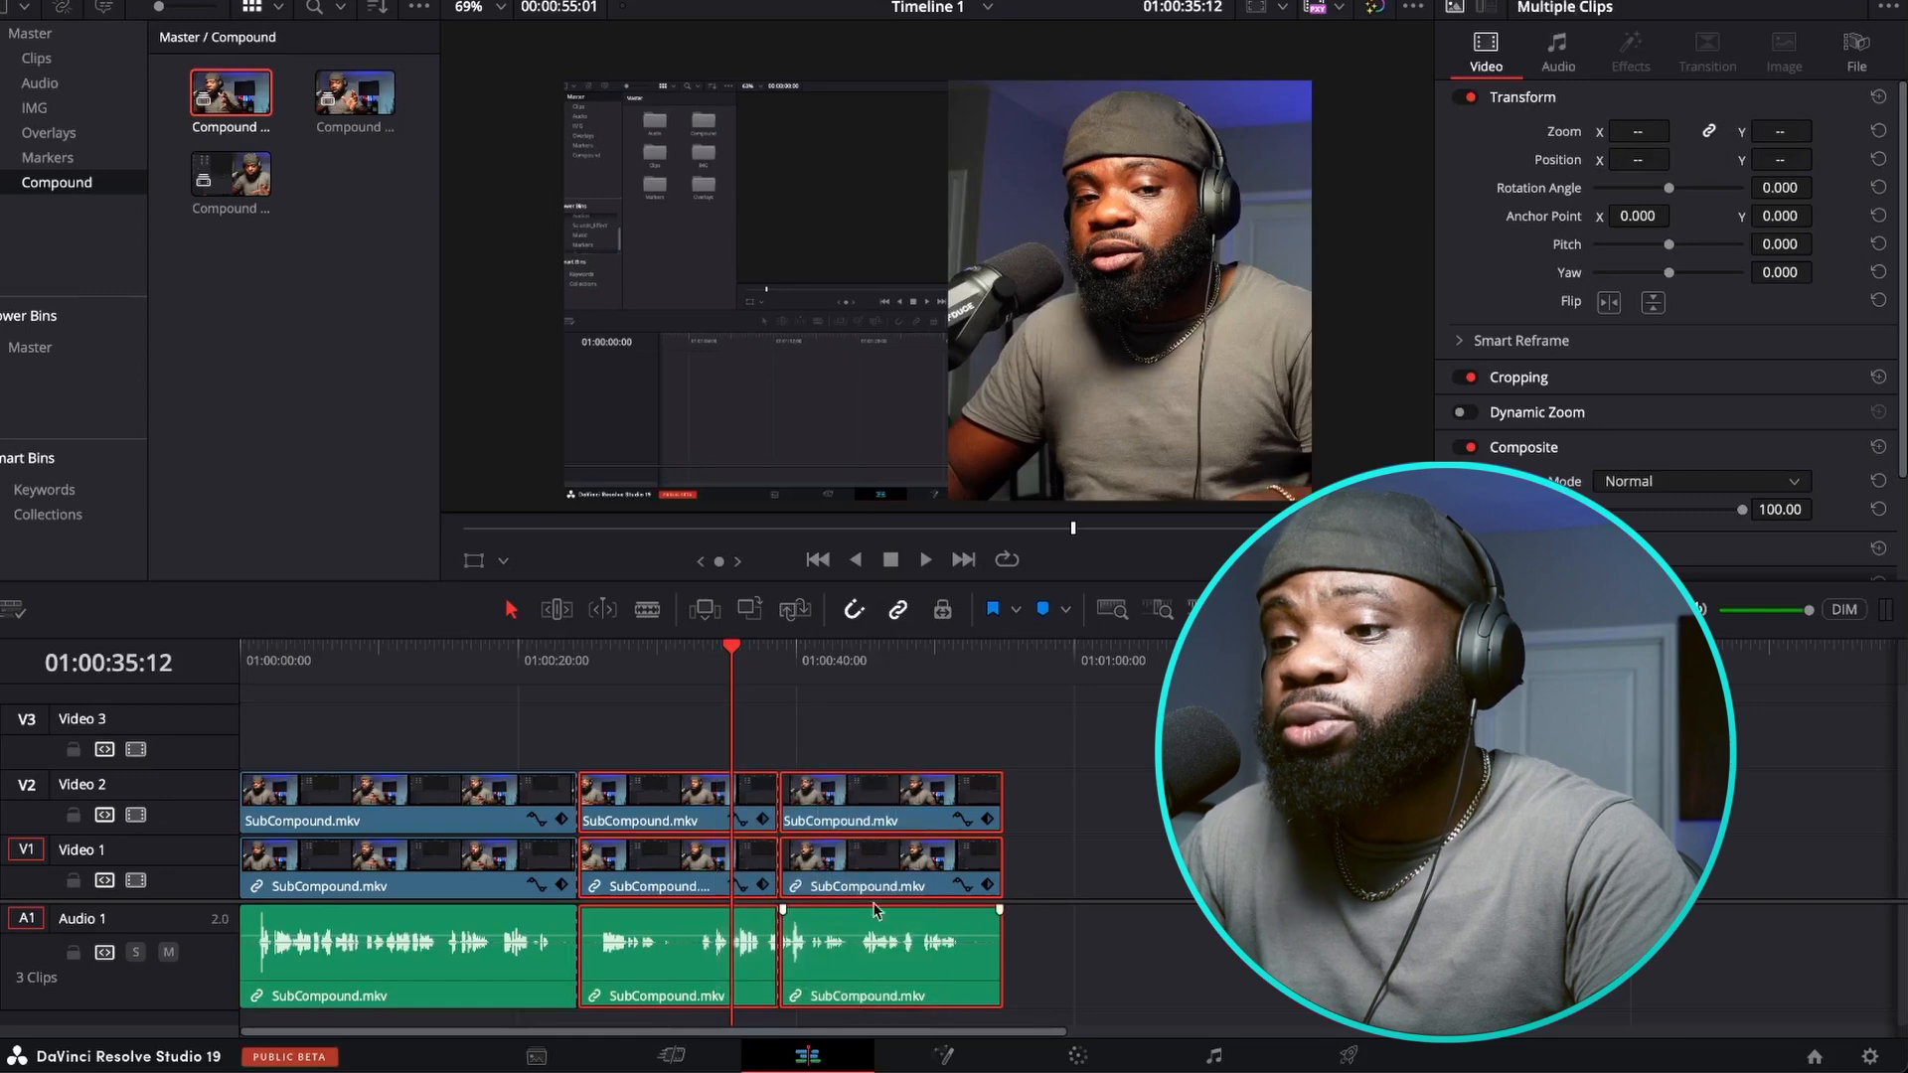
right_click(868, 802)
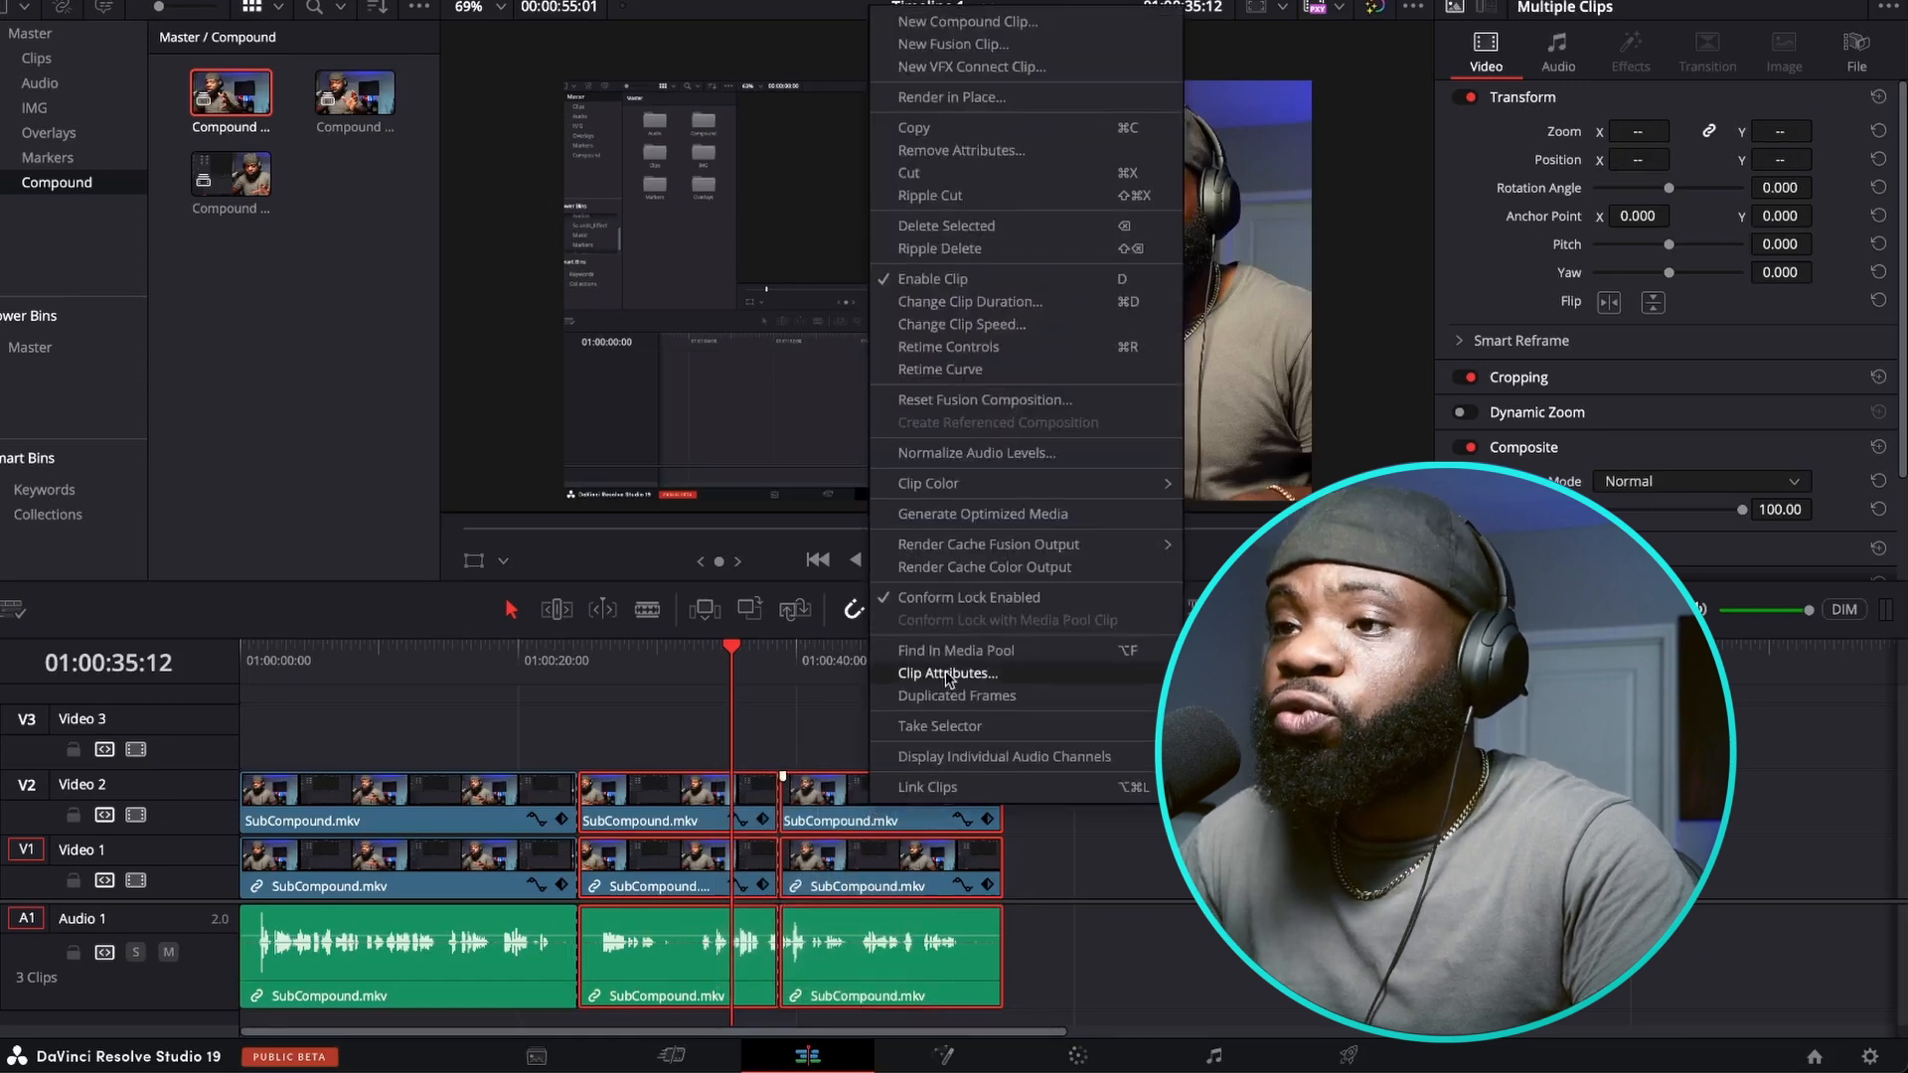
left_click(996, 45)
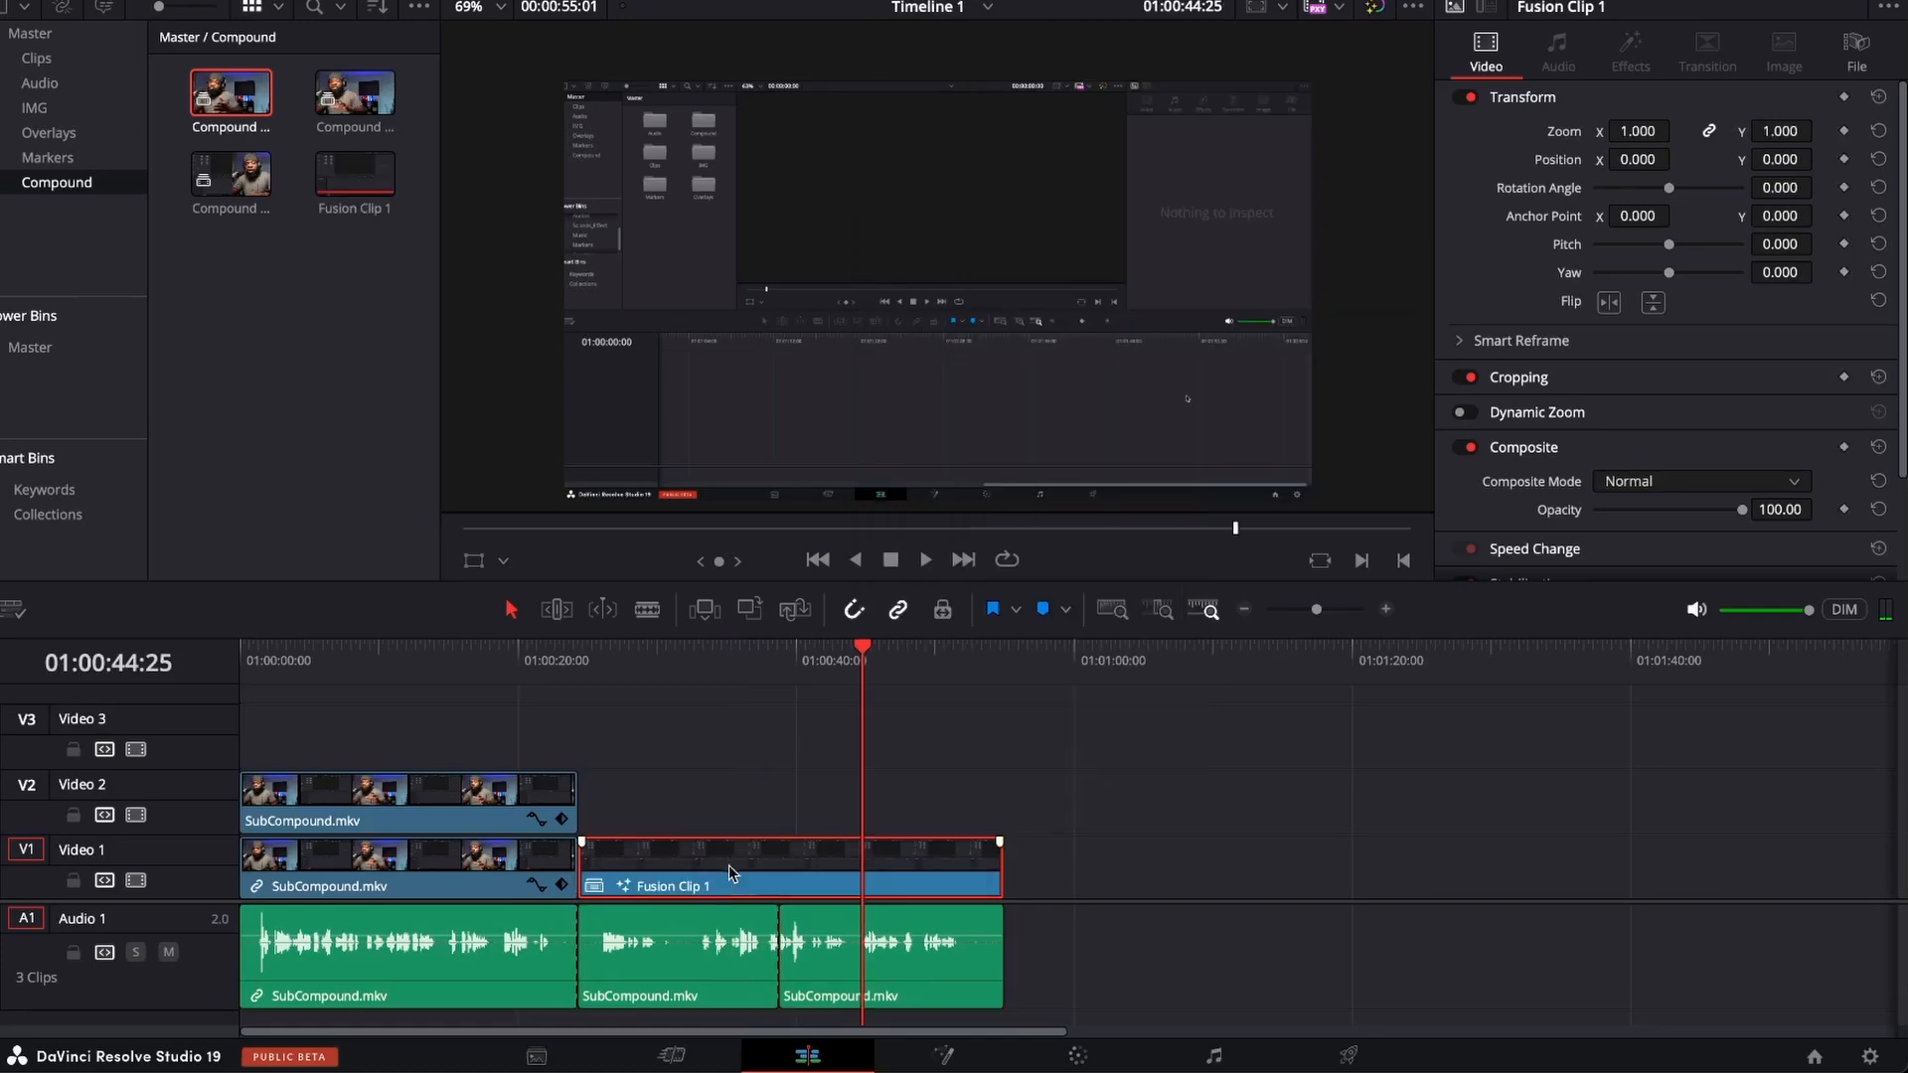
Open the Fusion clip on the Fusion page and spread out its MediaIn1, MediaIn2, Merge1 and MediaOut1 nodes.
left_click(945, 1055)
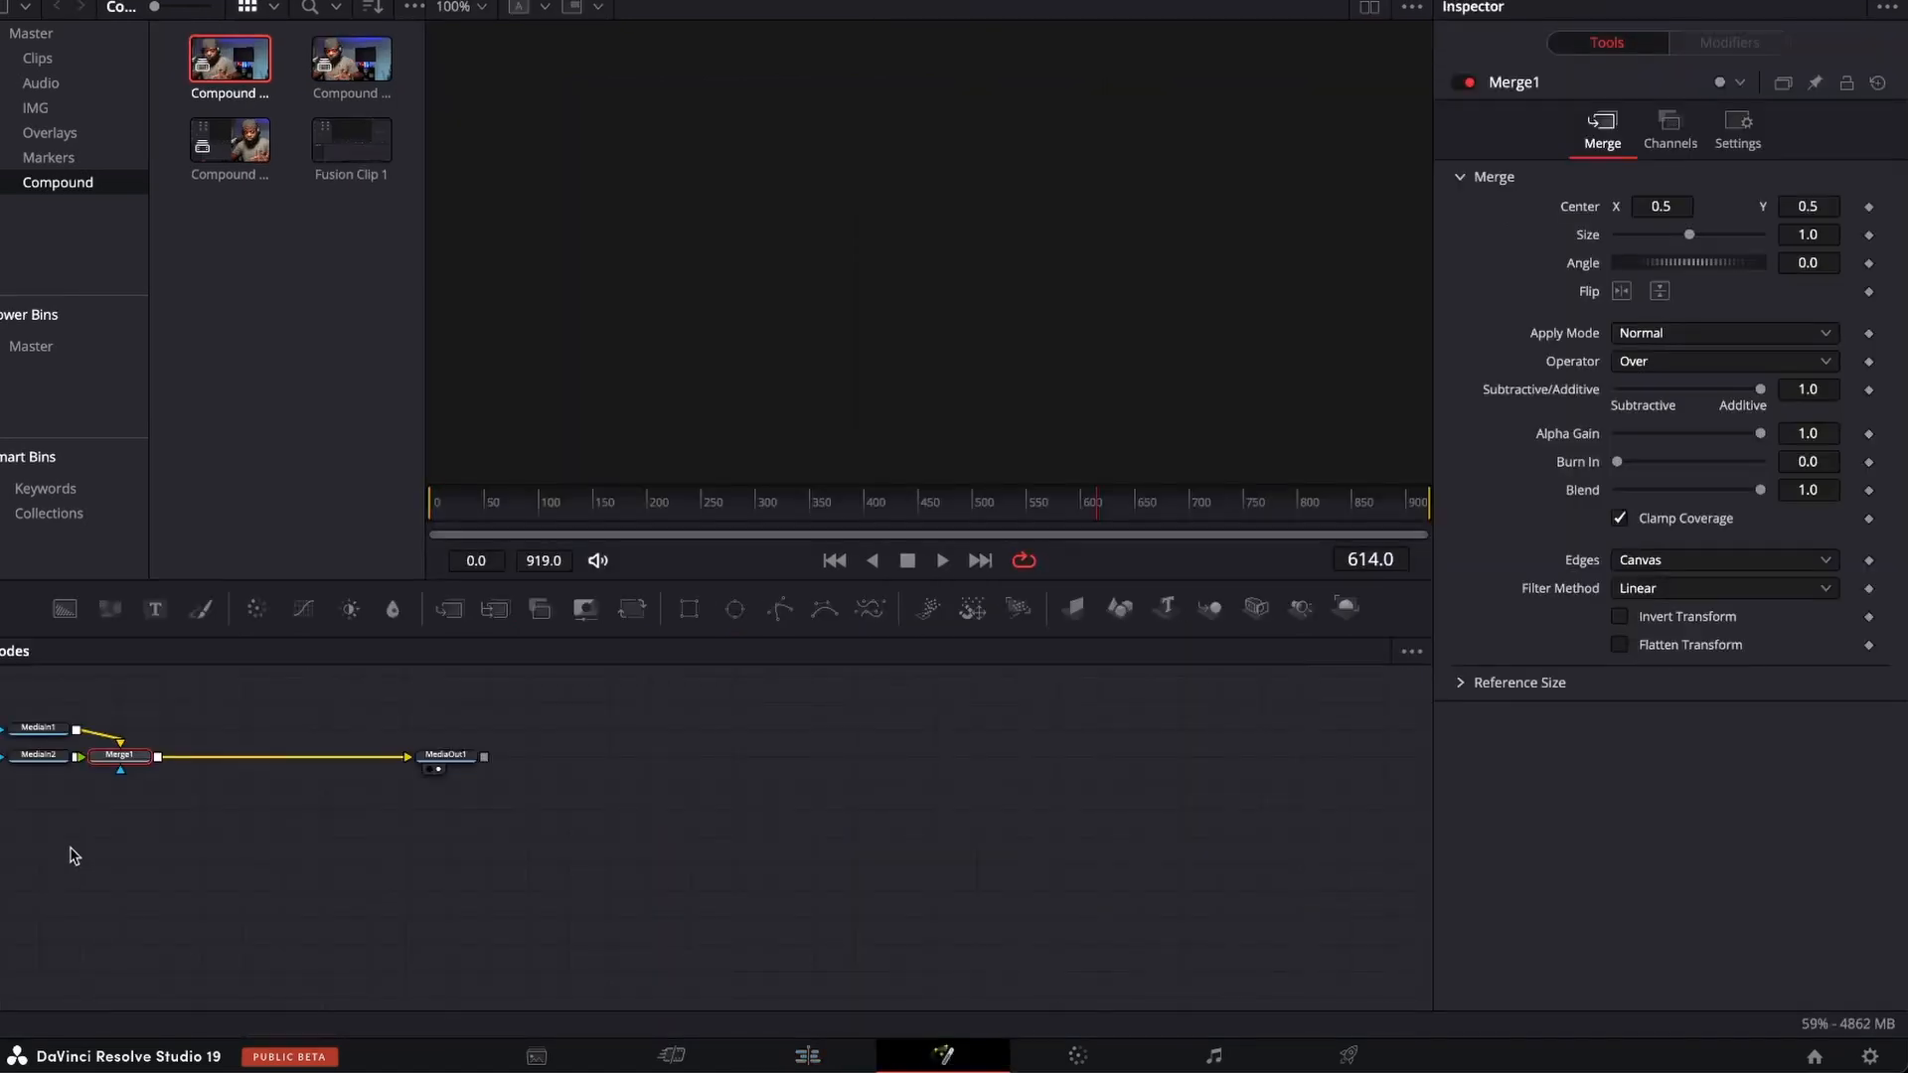
left_click_drag(446, 758, 763, 769)
left_click_drag(123, 759, 224, 760)
left_click_drag(40, 756, 52, 784)
left_click_drag(40, 729, 84, 713)
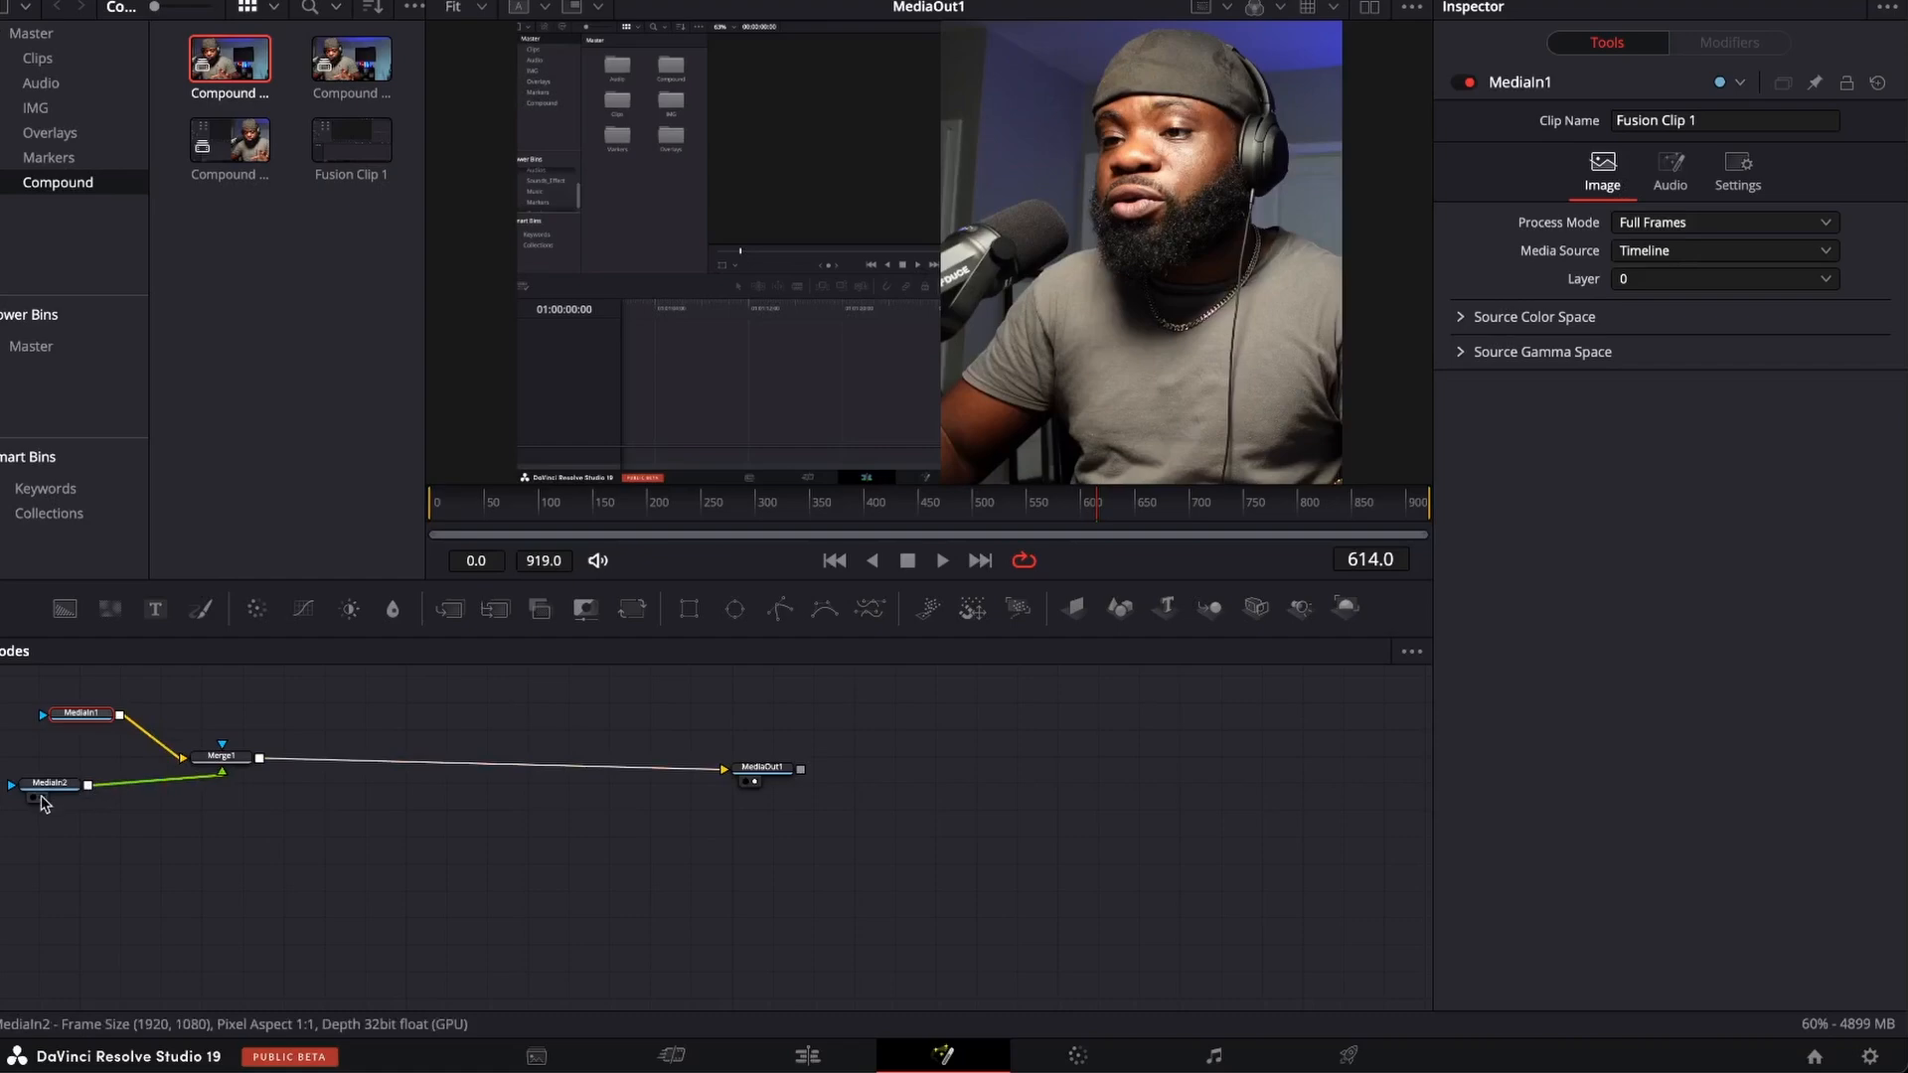
View the output of MediaIn2, MediaIn1 and MediaOut1 in turn to identify what each node contains.
mouse_move(43, 791)
left_mouse_down()
mouse_move(274, 725)
mouse_move(765, 375)
left_mouse_up()
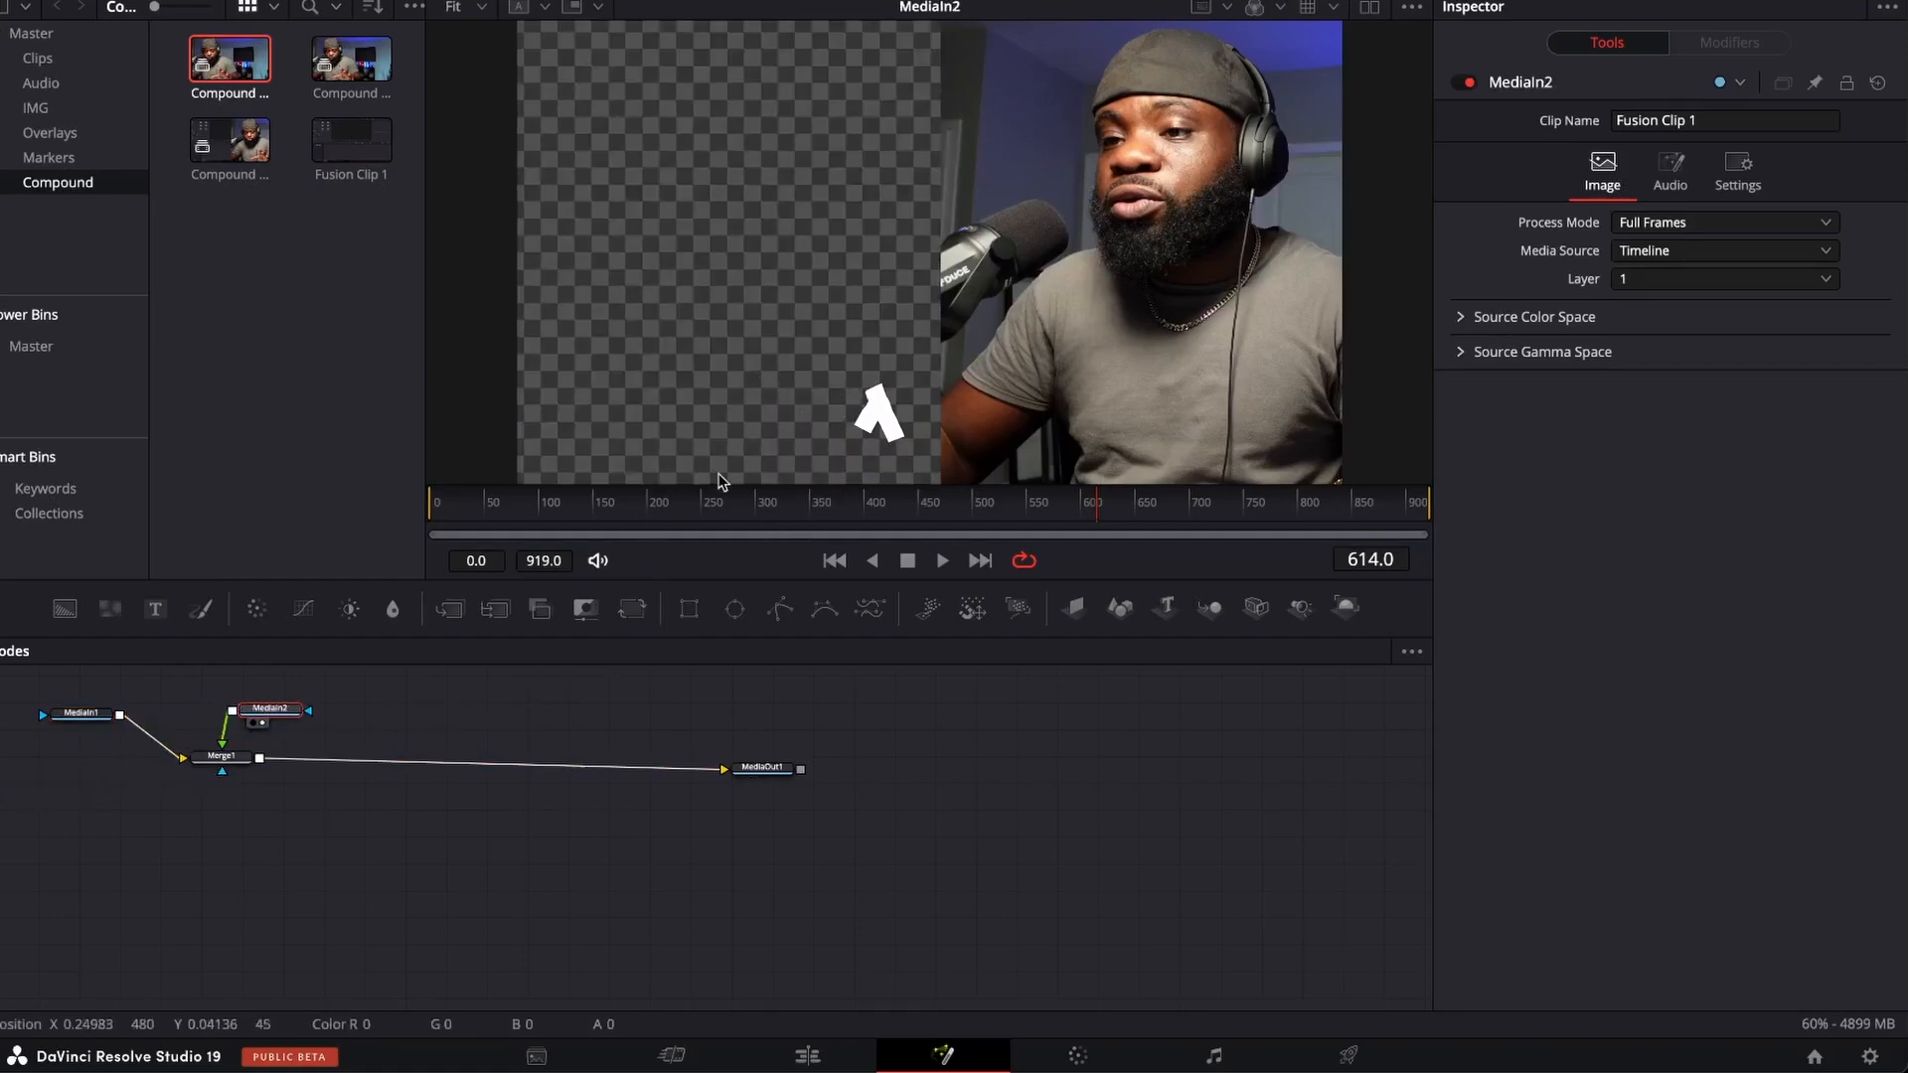
mouse_move(83, 723)
left_mouse_down()
mouse_move(656, 477)
mouse_move(779, 392)
left_mouse_up()
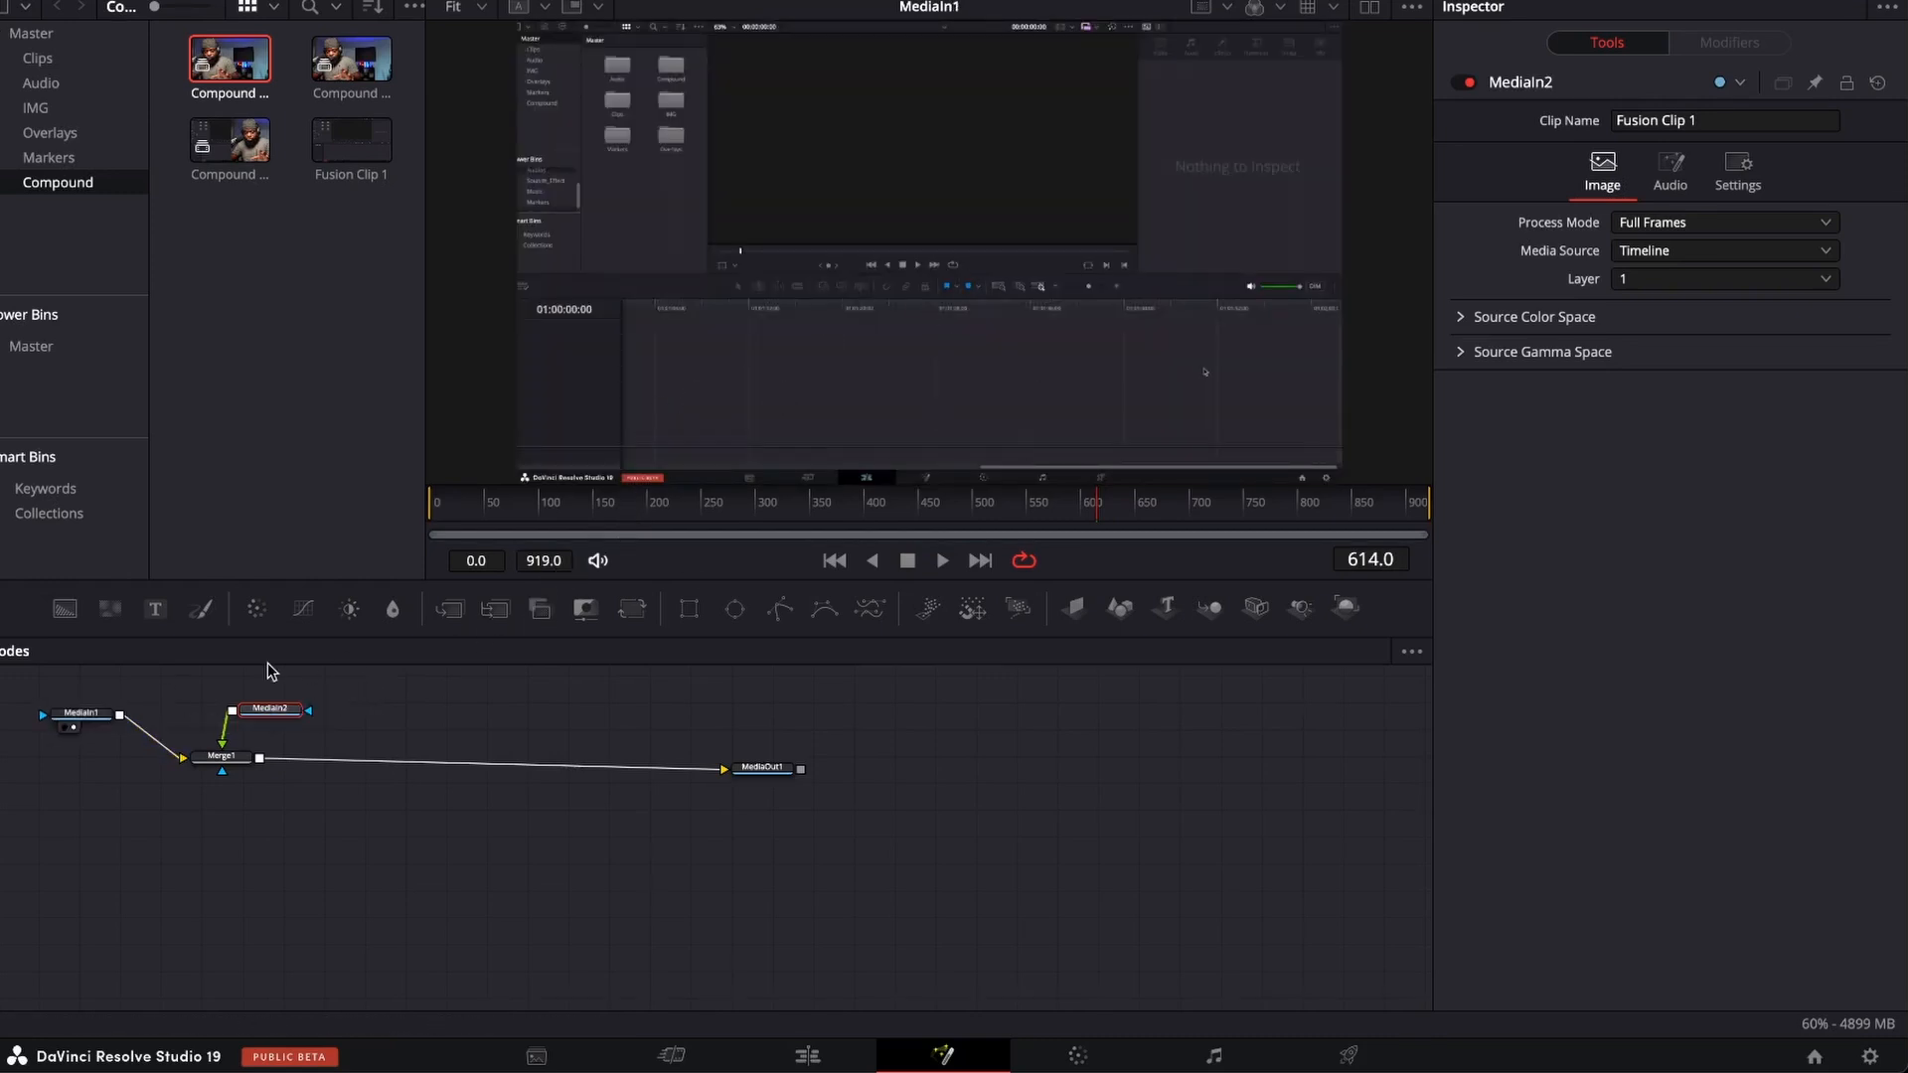
left_click_drag(778, 772, 946, 384)
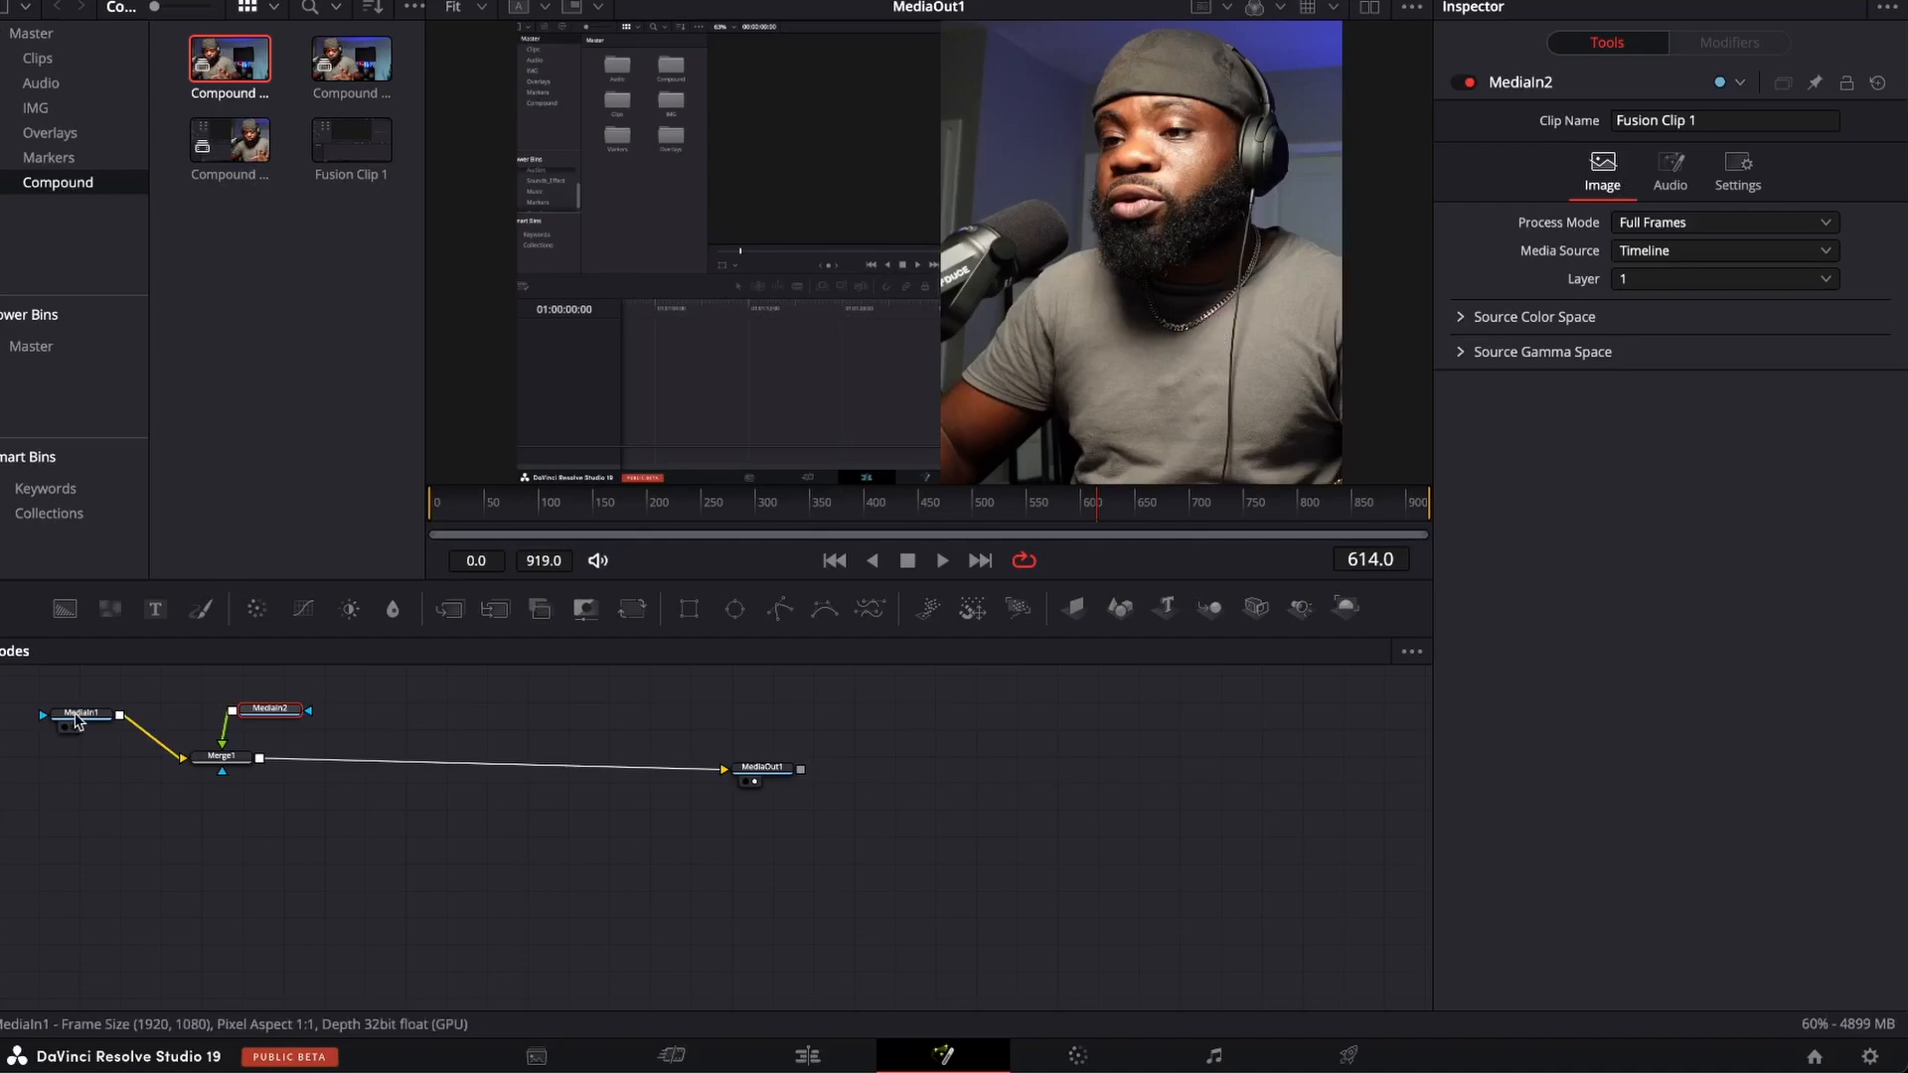
Rearrange the nodes so MediaIn2 sits above Merge1 and MediaIn1 sits beside it, leaving room between them.
left_click_drag(80, 713, 40, 788)
left_click_drag(220, 758, 224, 827)
left_click_drag(272, 718, 208, 712)
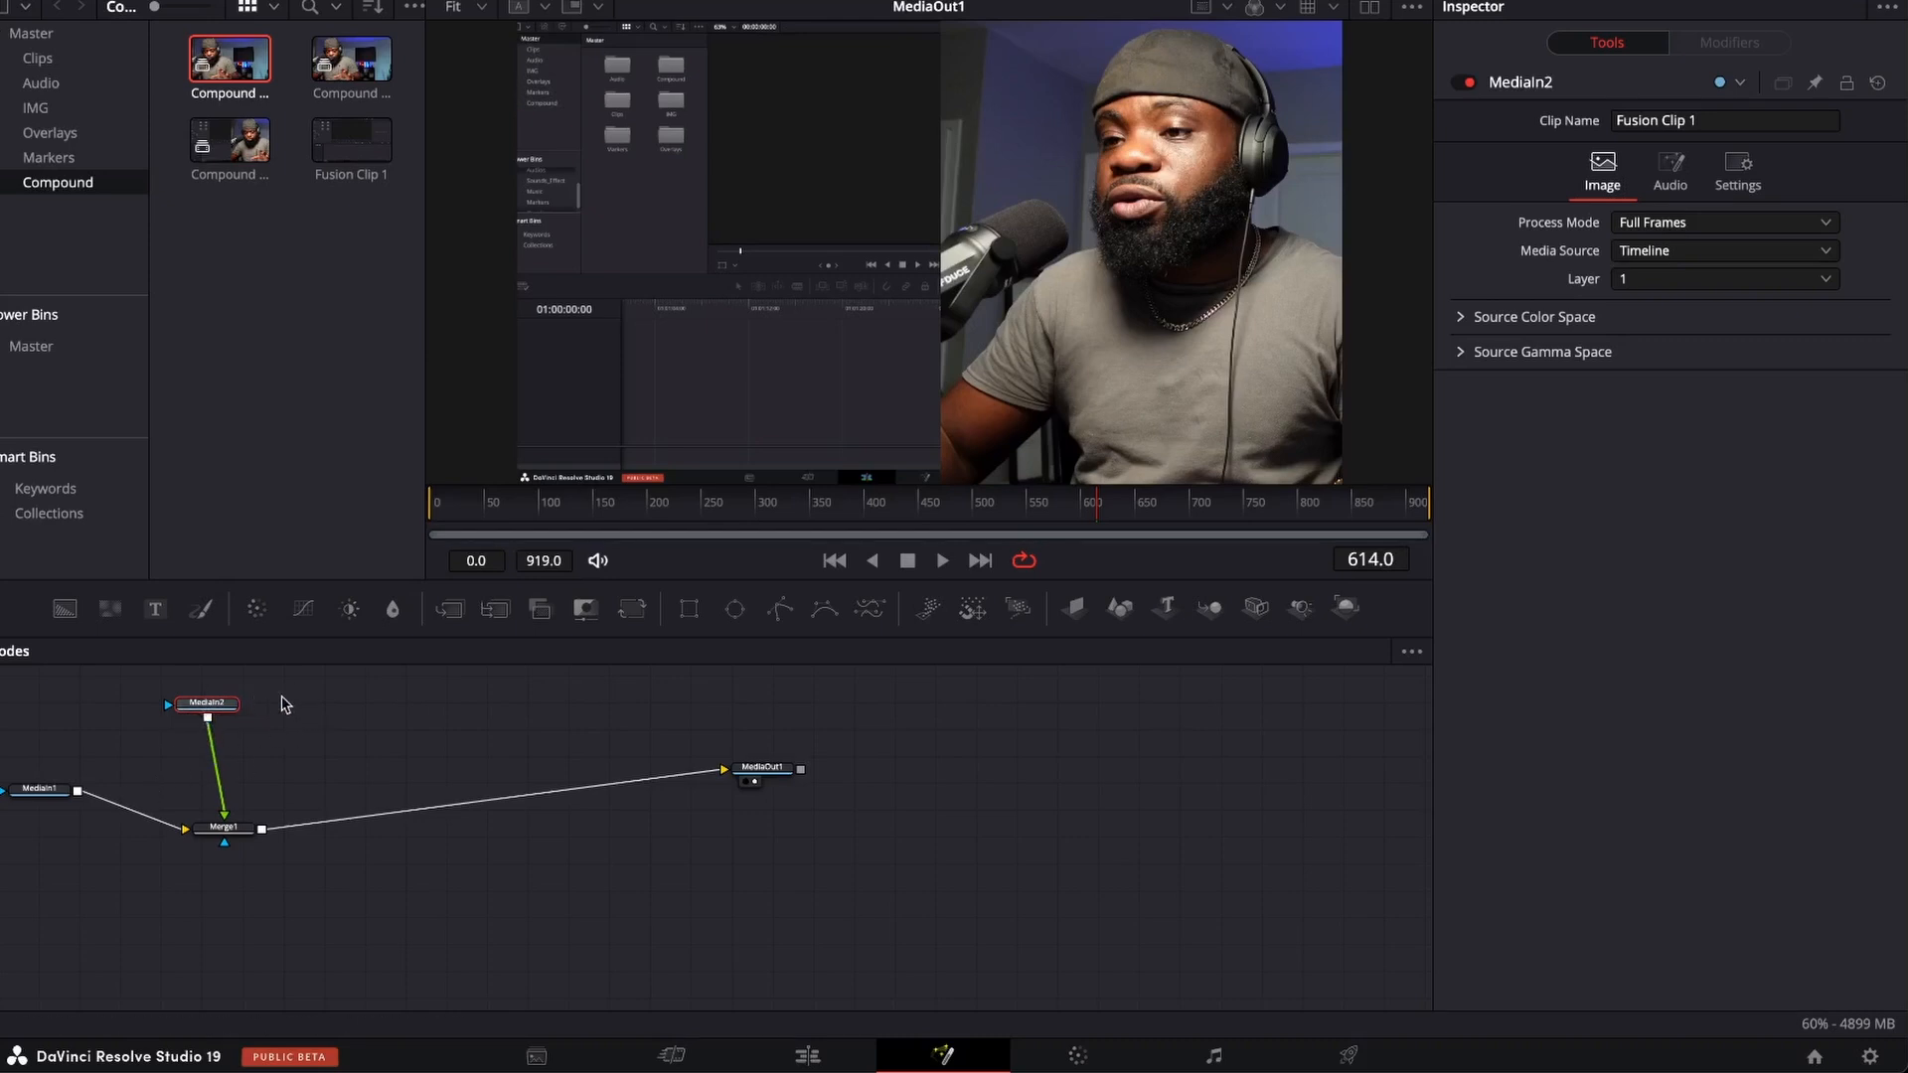
Insert a Transform node between MediaIn2 and Merge1 and shift its Center X to 0.499.
left_click(633, 610)
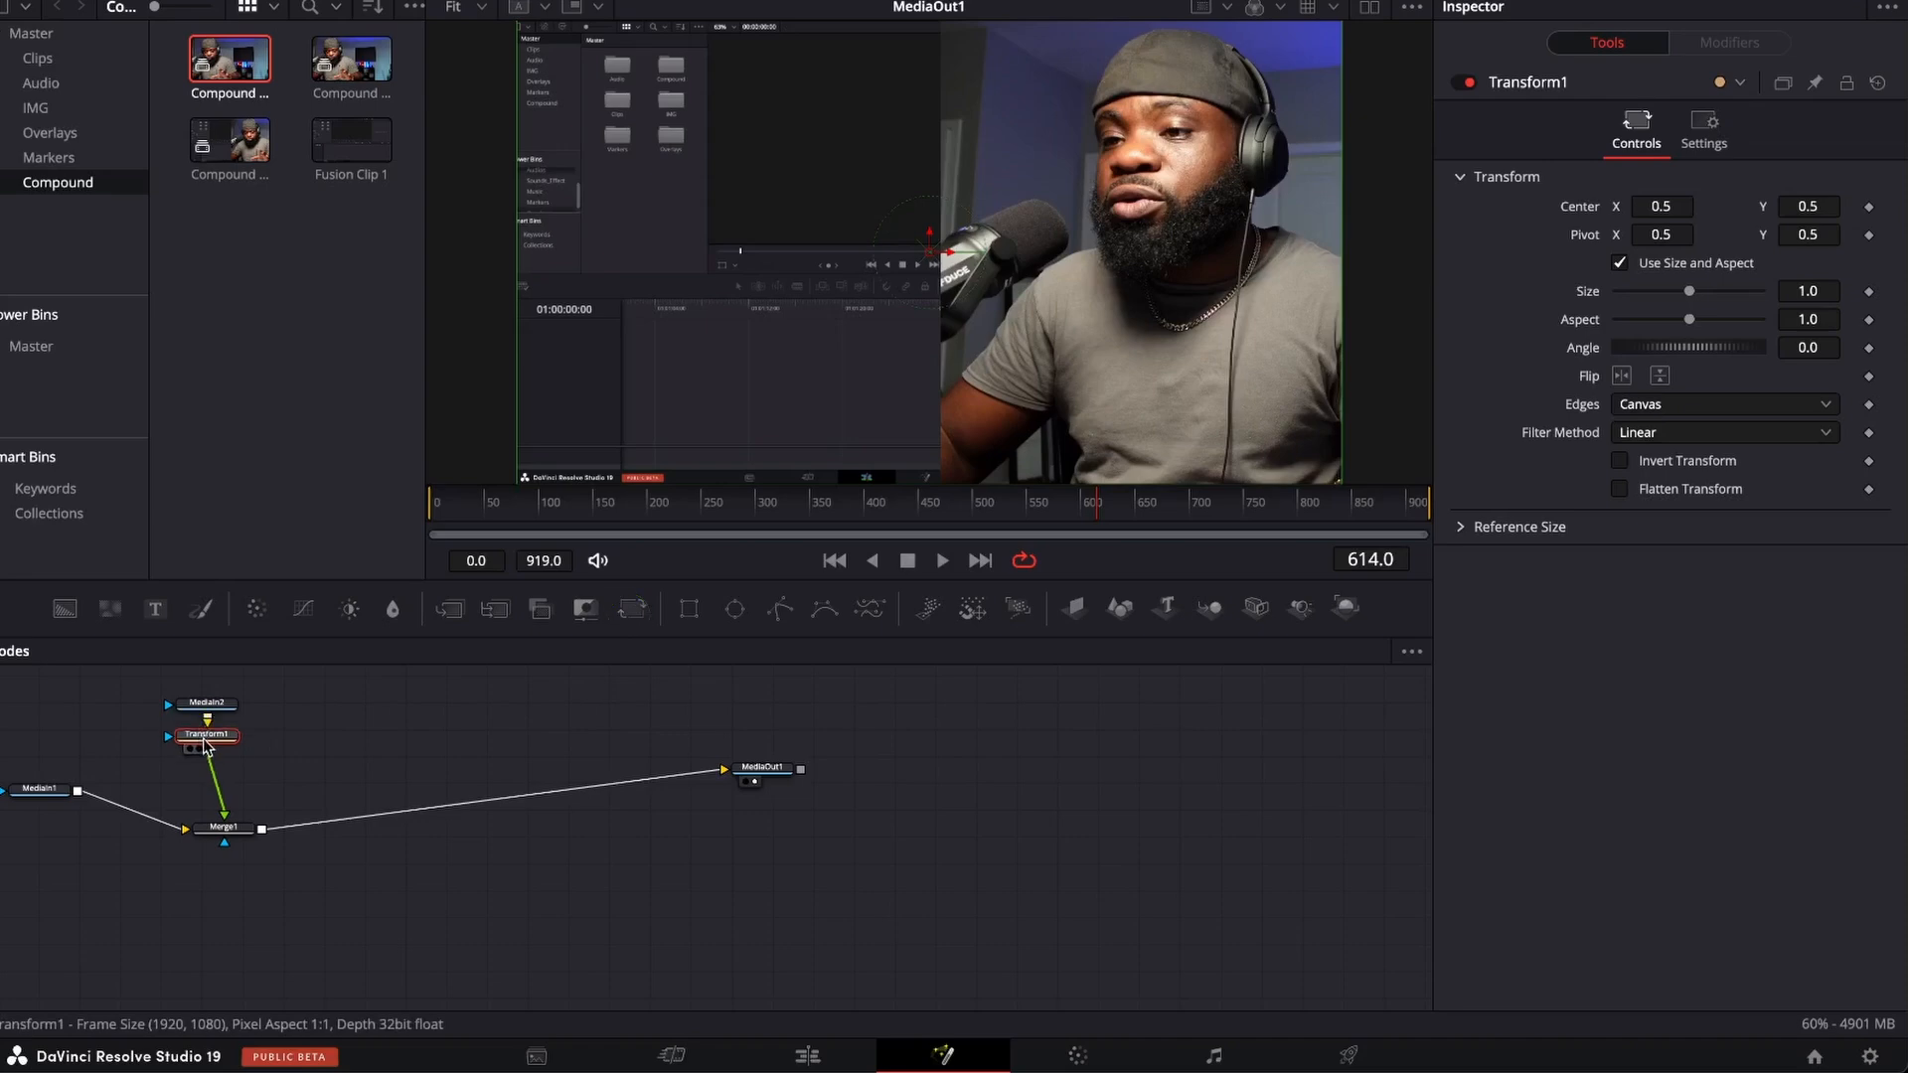
mouse_move(1661, 205)
left_mouse_down()
mouse_move(1580, 206)
mouse_move(1645, 206)
mouse_move(1669, 229)
left_mouse_up()
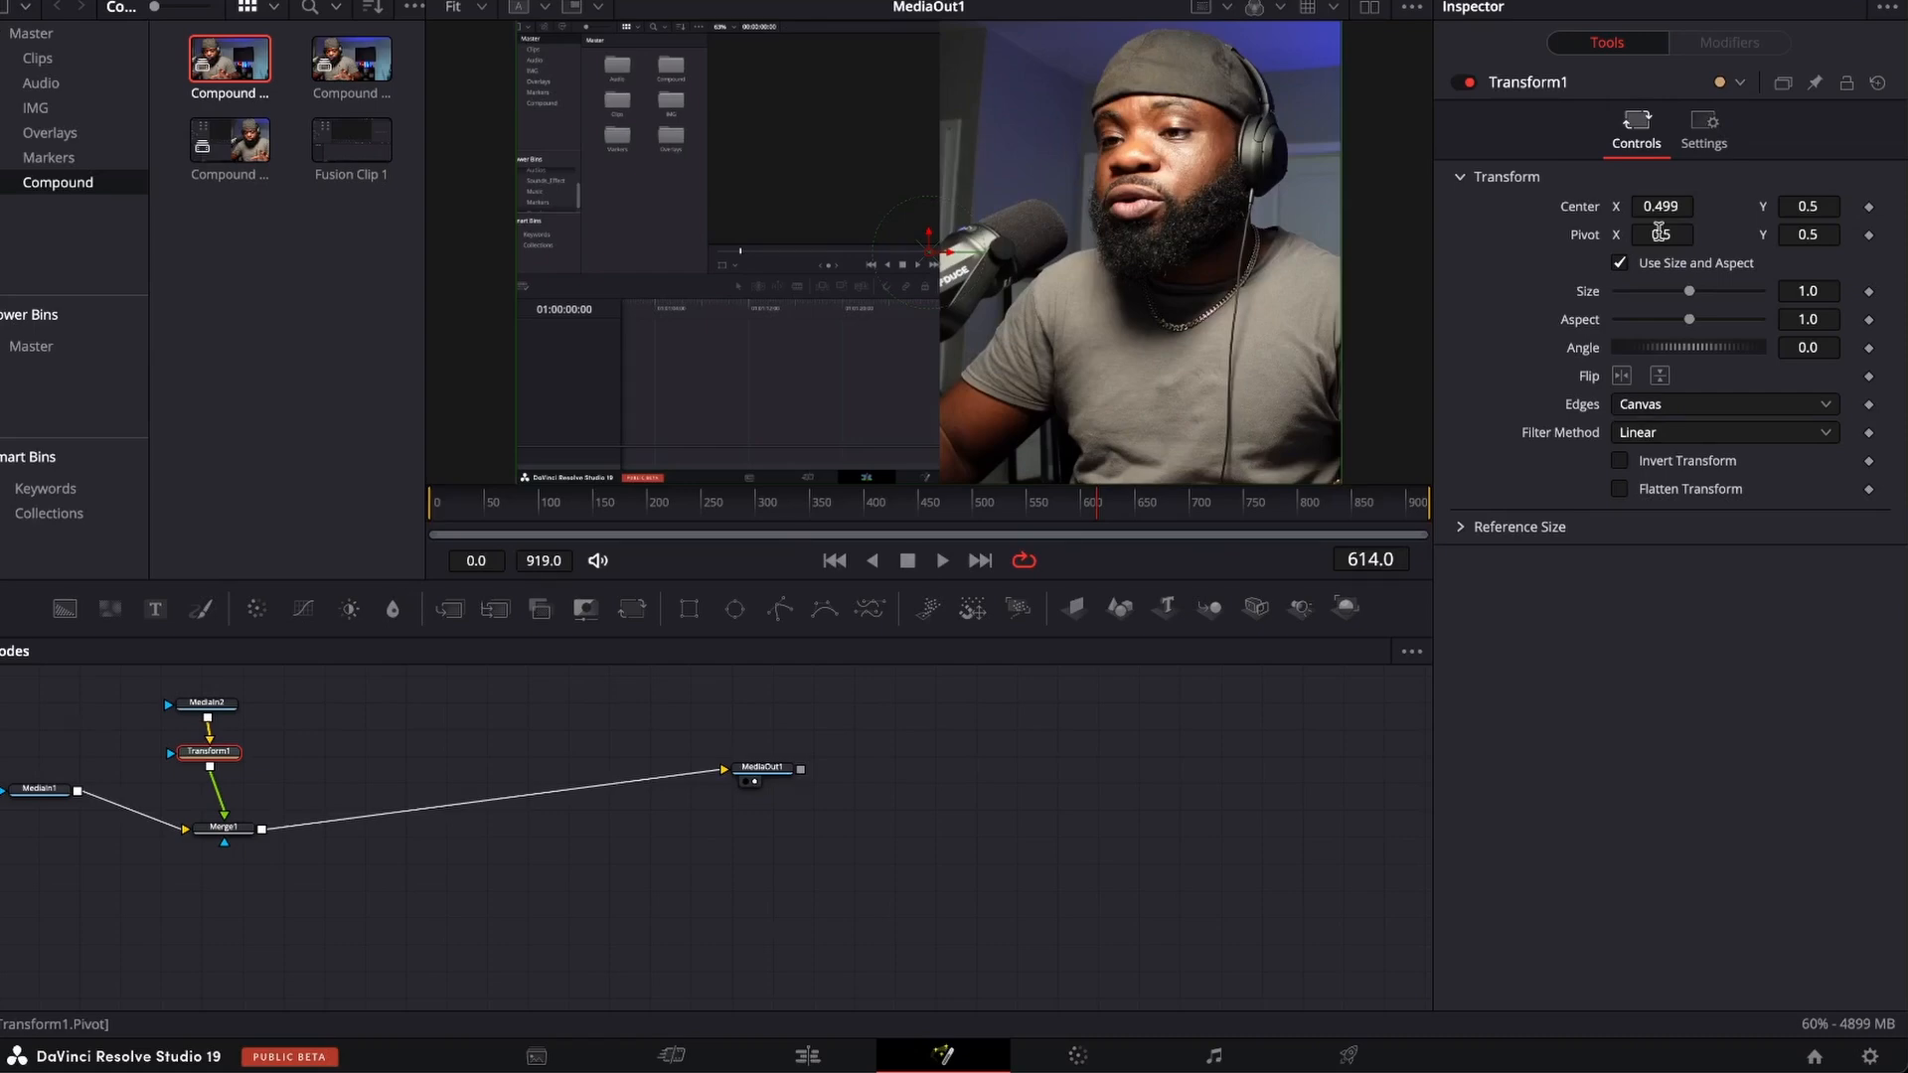
Insert a Transform node between MediaIn1 and Merge1, try shifting its Center X, and set it back to 0.5.
left_click(40, 788)
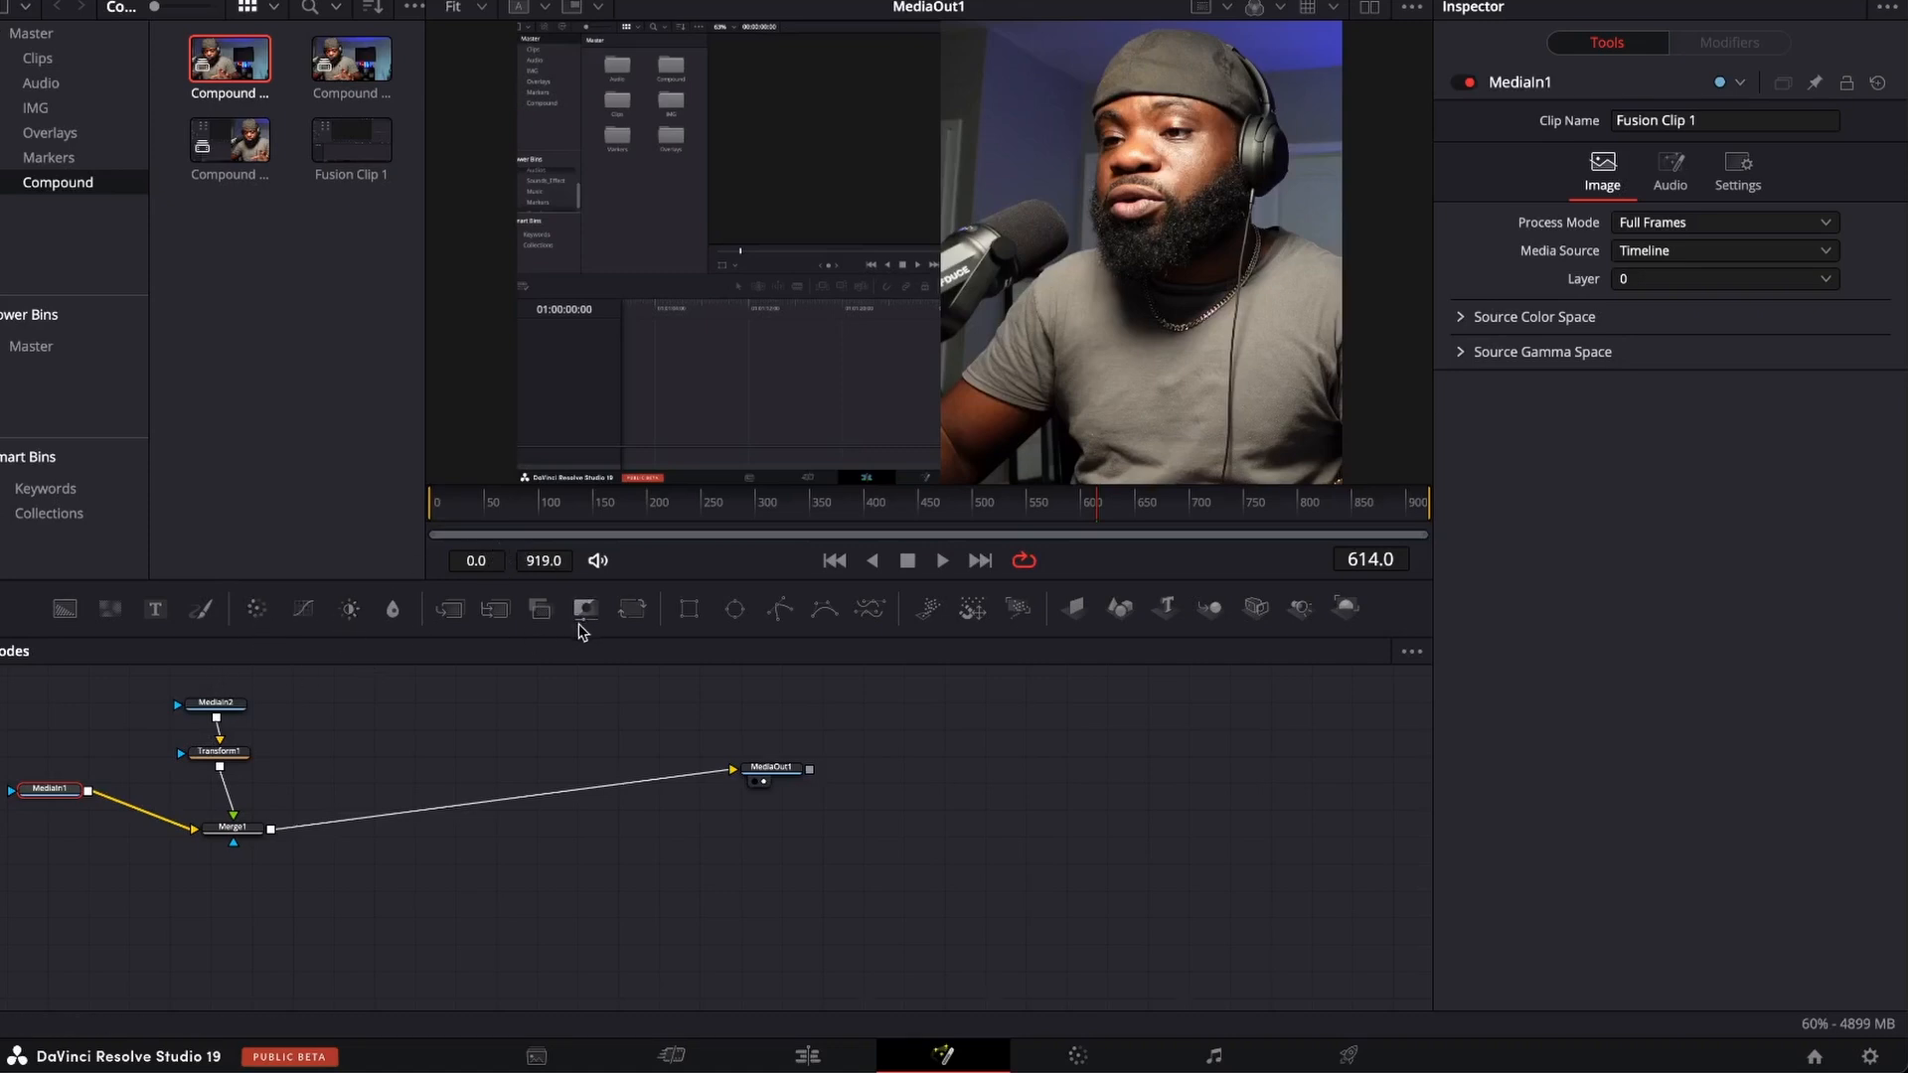
left_click(629, 613)
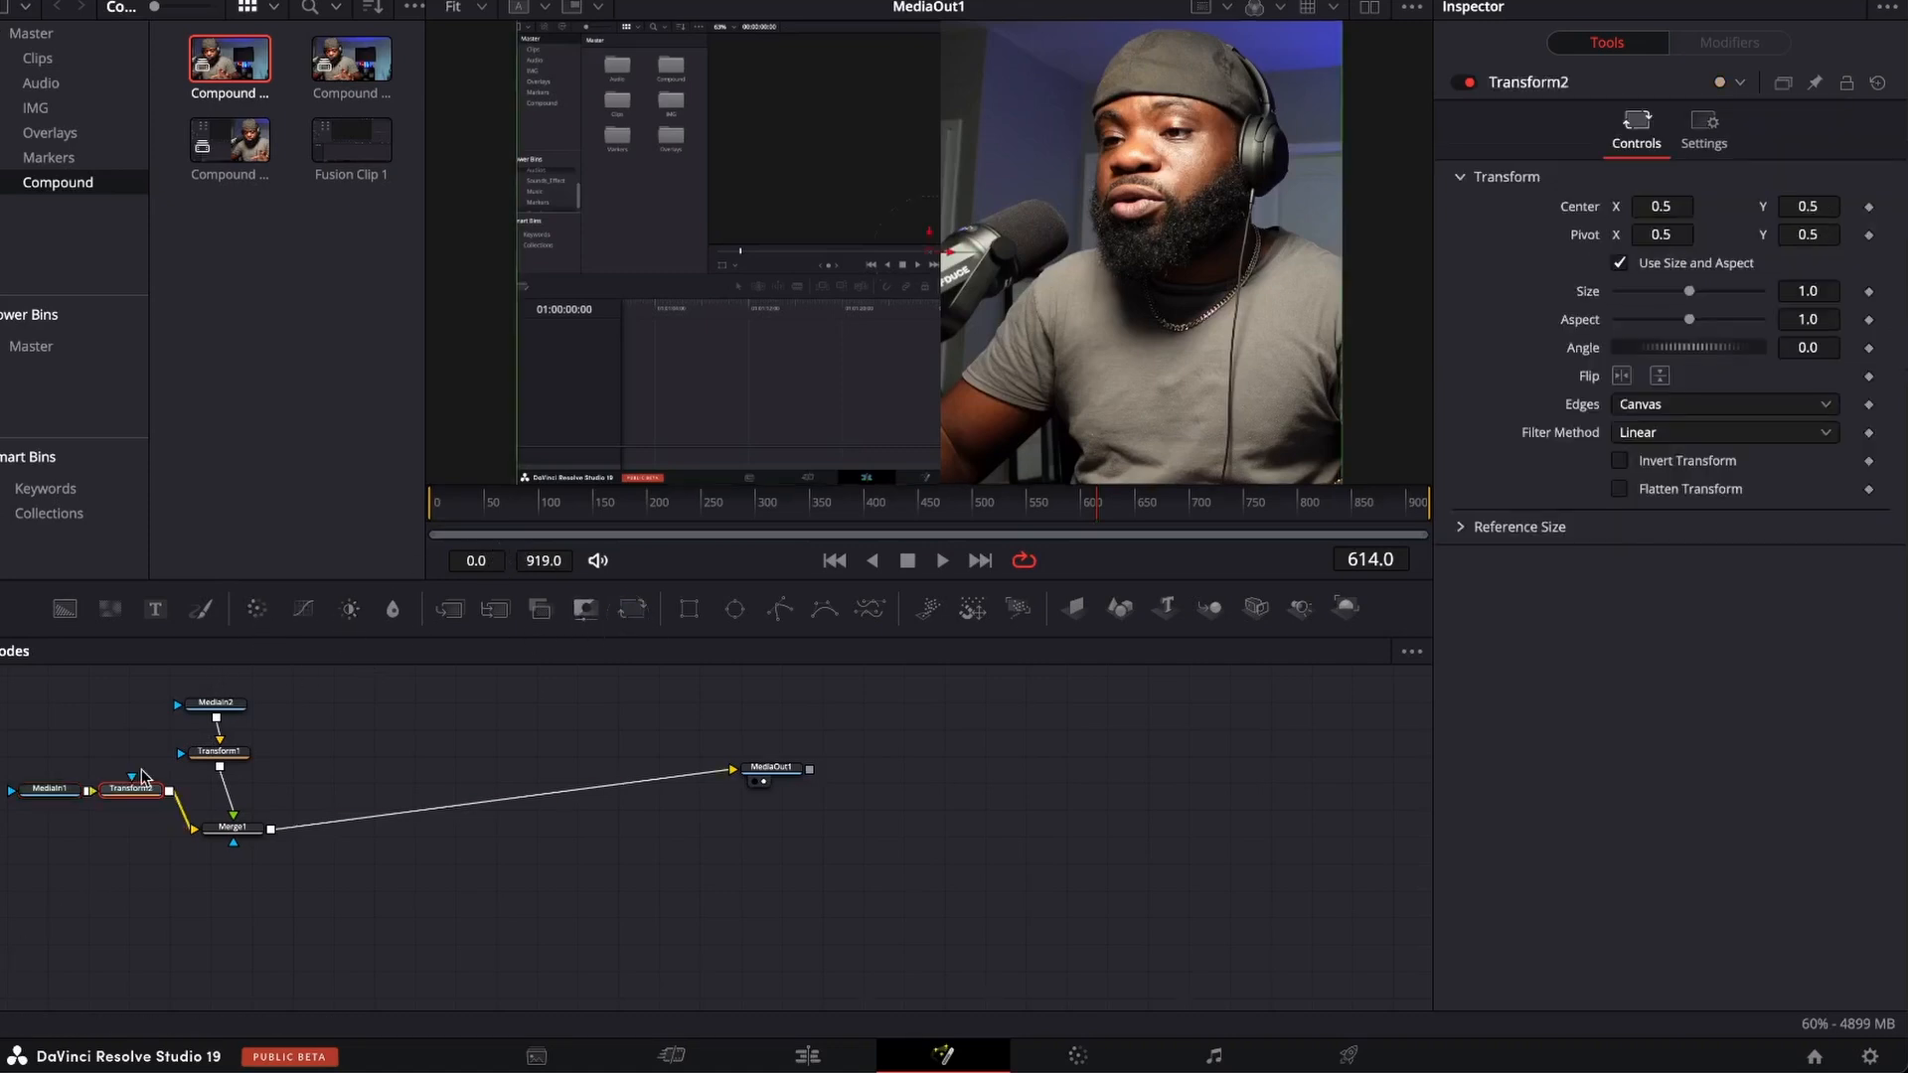
mouse_move(1655, 210)
left_mouse_down()
mouse_move(1699, 210)
mouse_move(1656, 206)
left_mouse_up()
left_click(1656, 206)
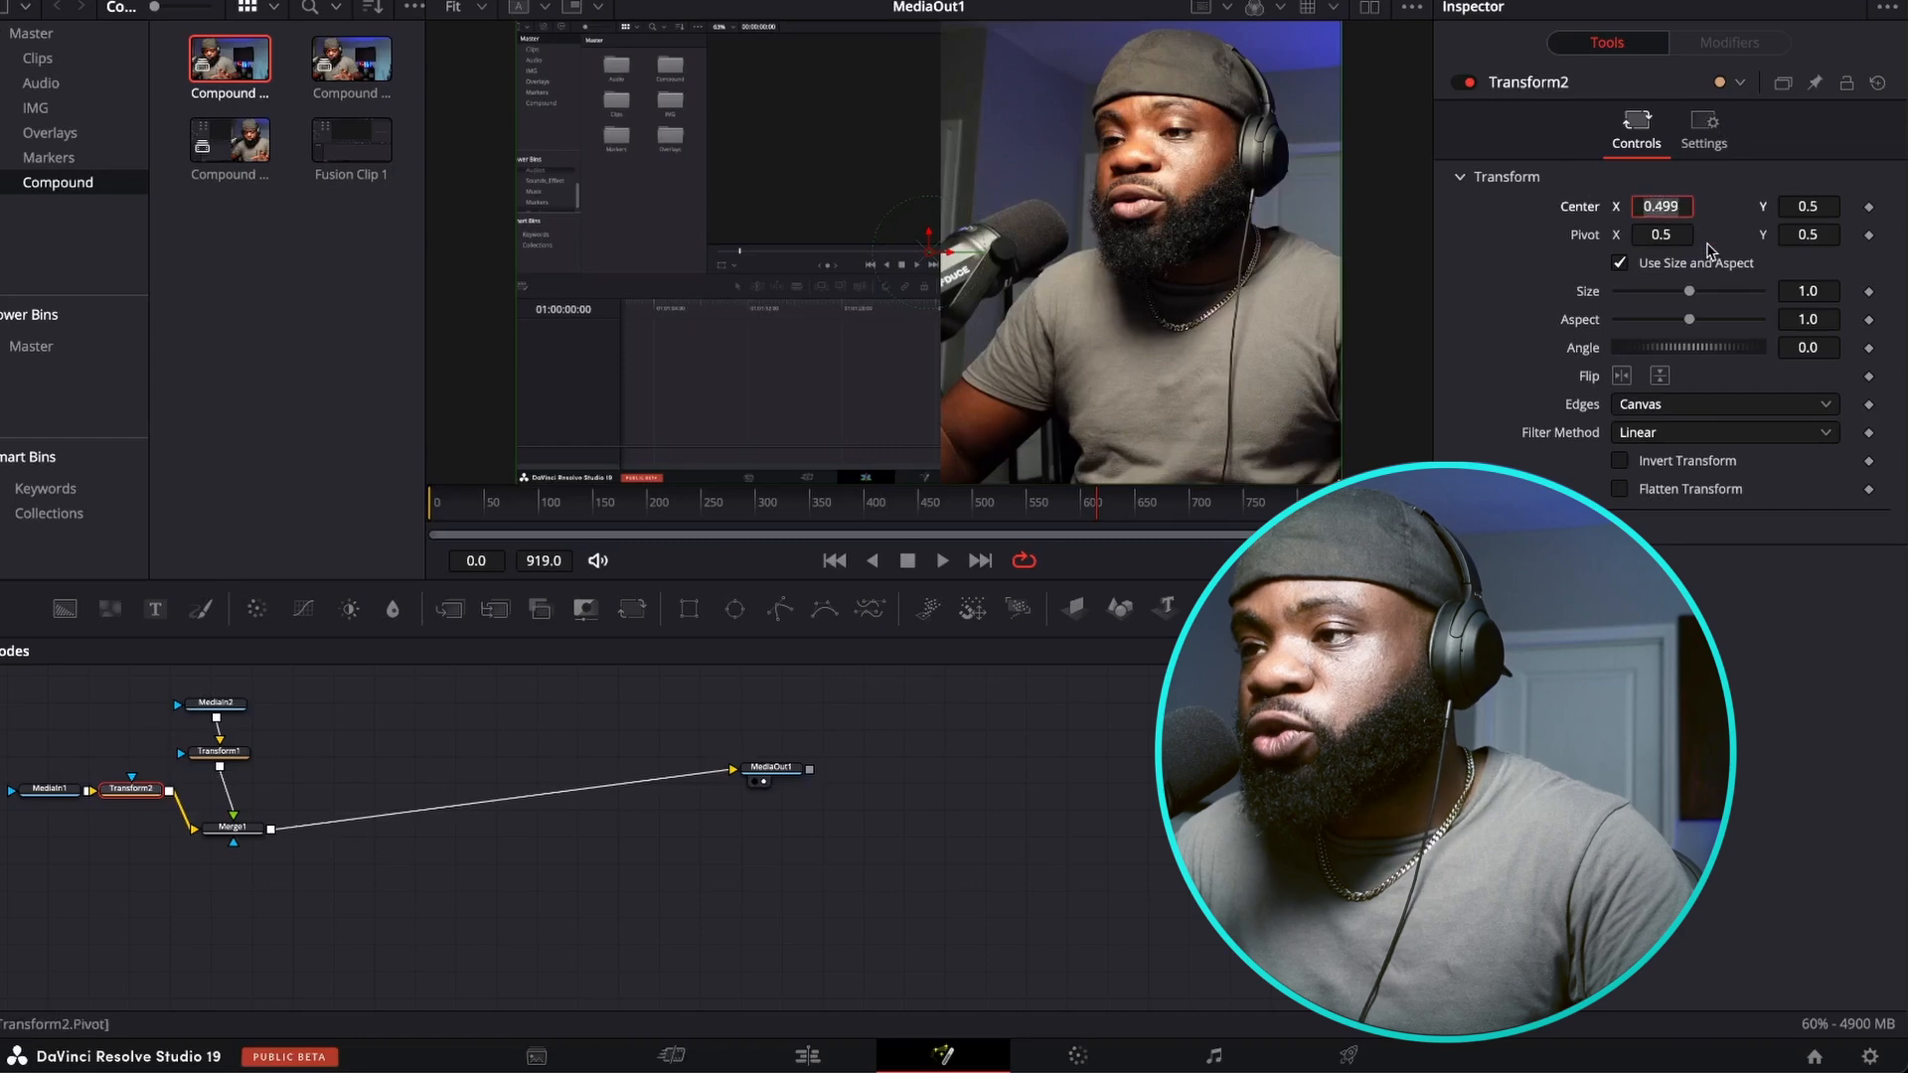
type("0.5")
key("Tab")
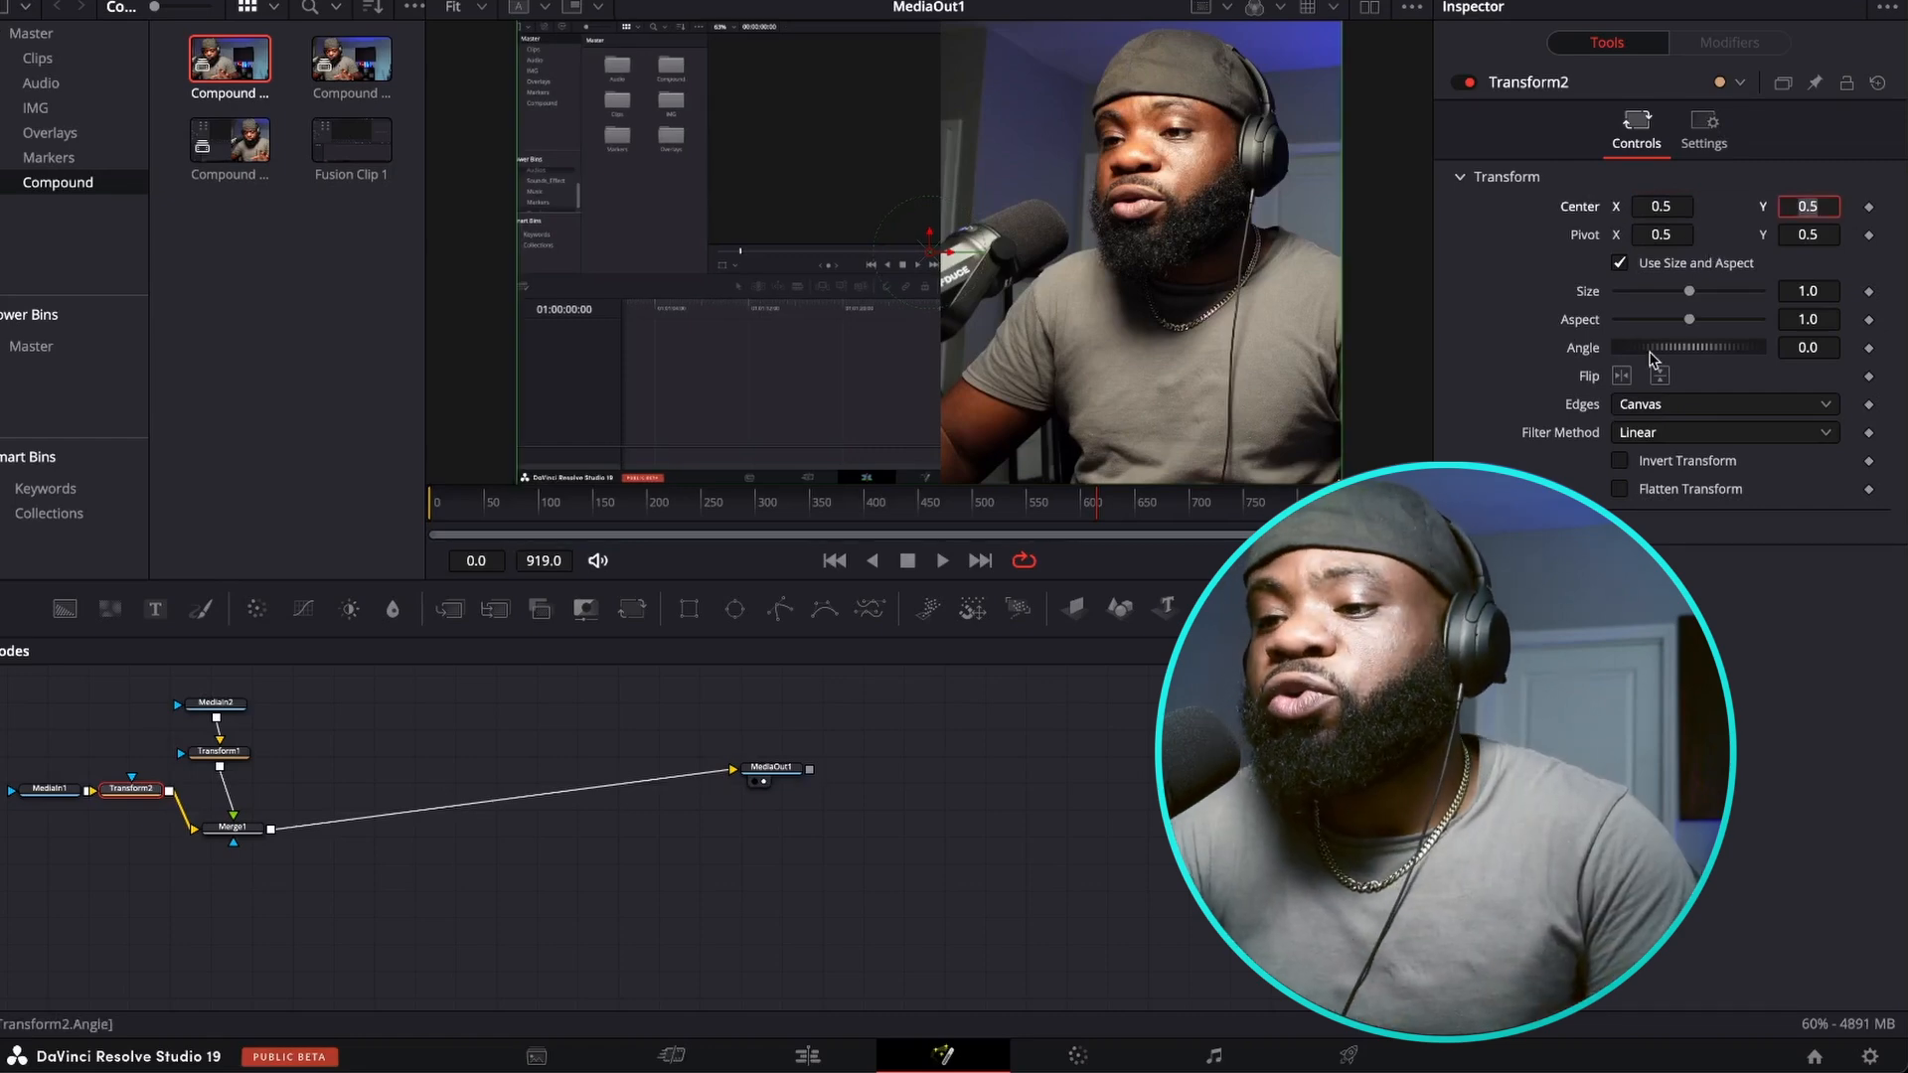